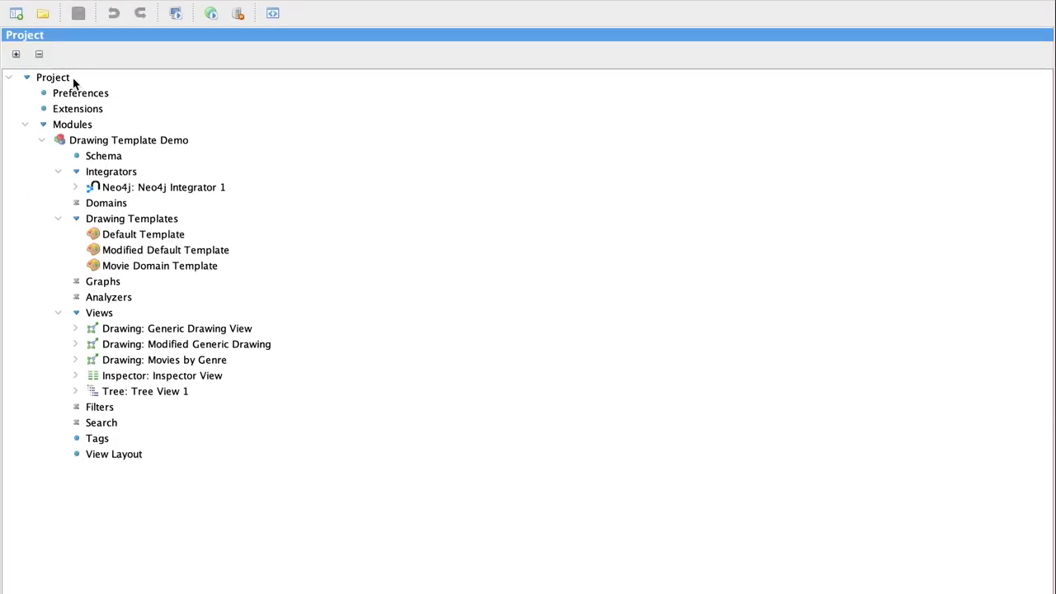
Review the schema as a diagram and the Neo4j integrator's Cypher query for people named Reiner
double_click(101, 156)
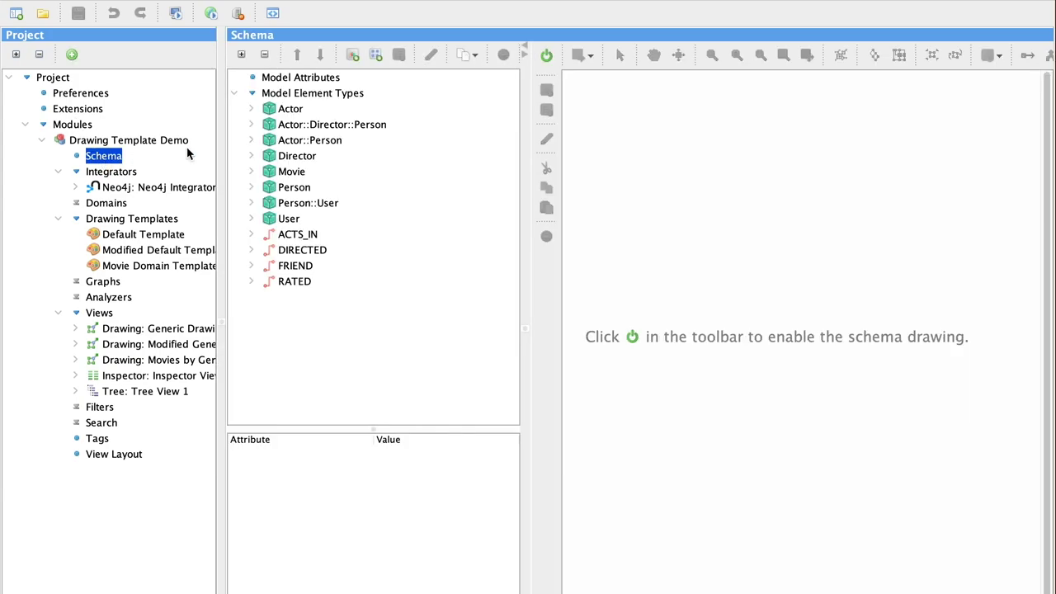
left_click(546, 56)
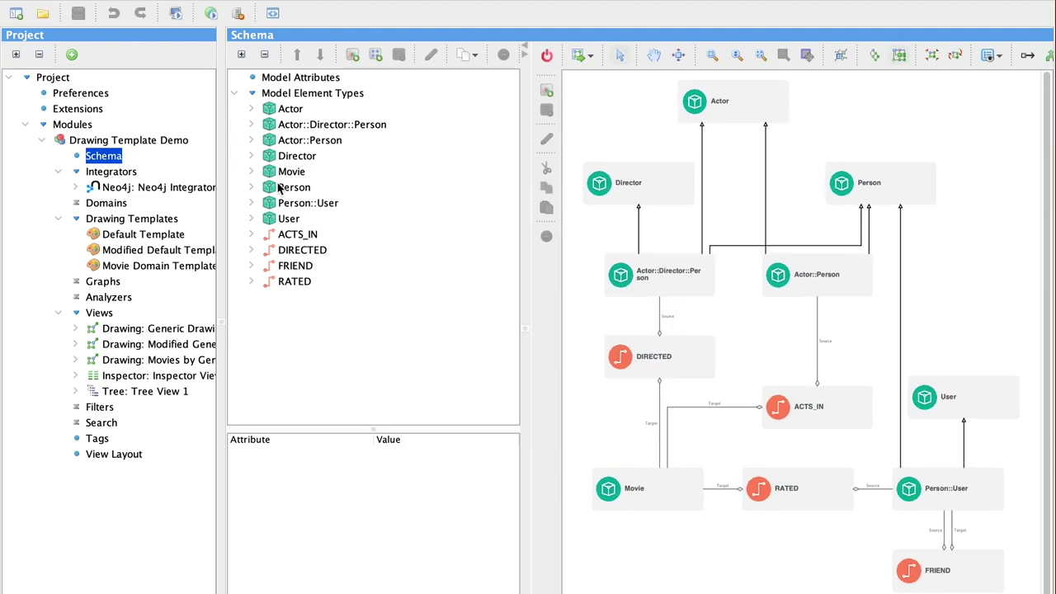
double_click(112, 188)
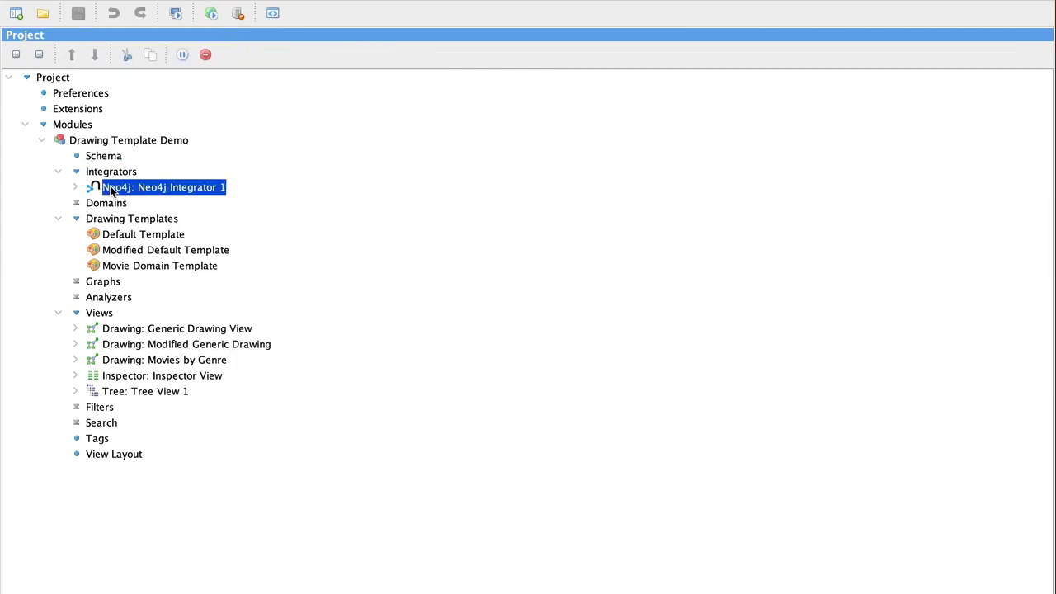
left_click(75, 188)
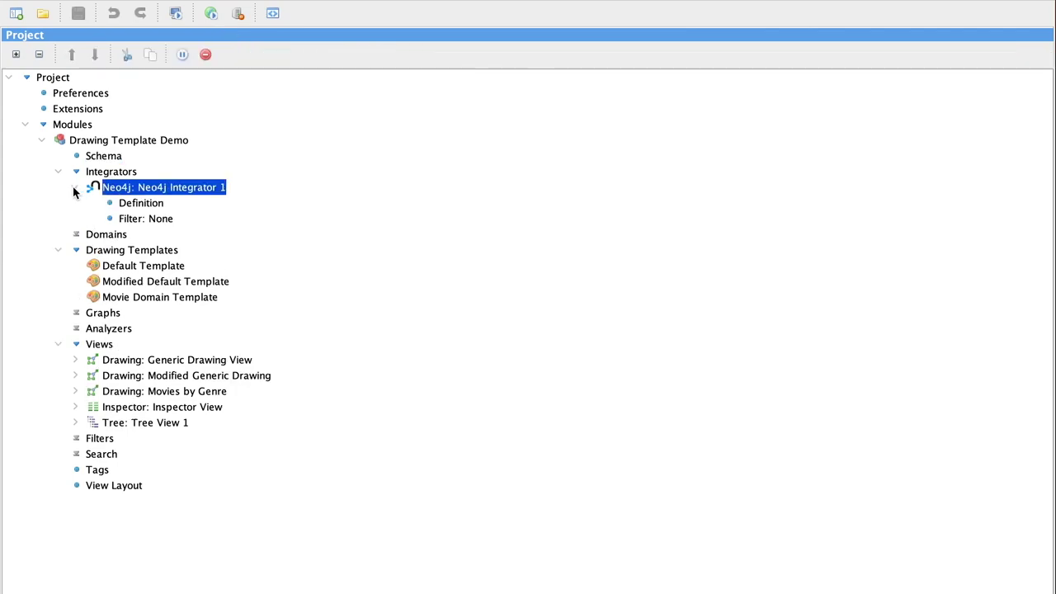
double_click(132, 203)
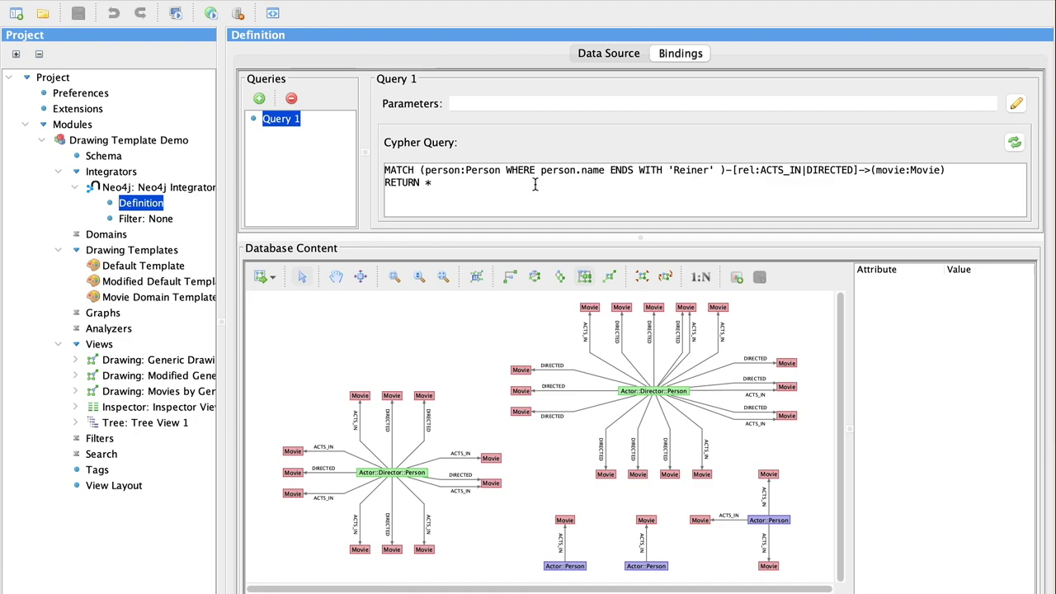
left_click_drag(714, 170, 662, 169)
left_click(58, 171)
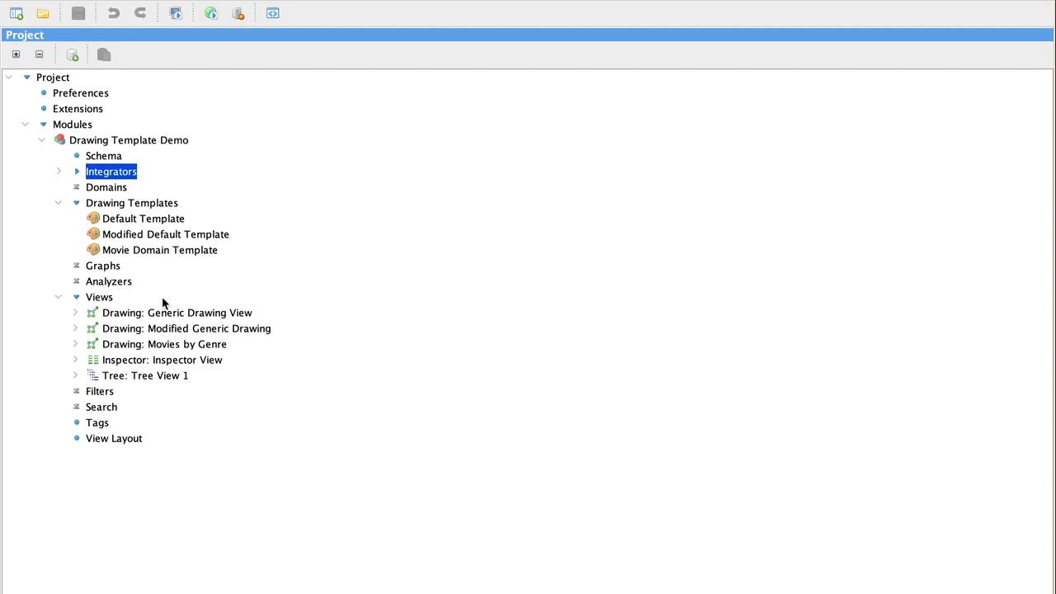
Set the Default Node Template's label text to $if($hasType(^Person), <name>, <title>)
double_click(142, 219)
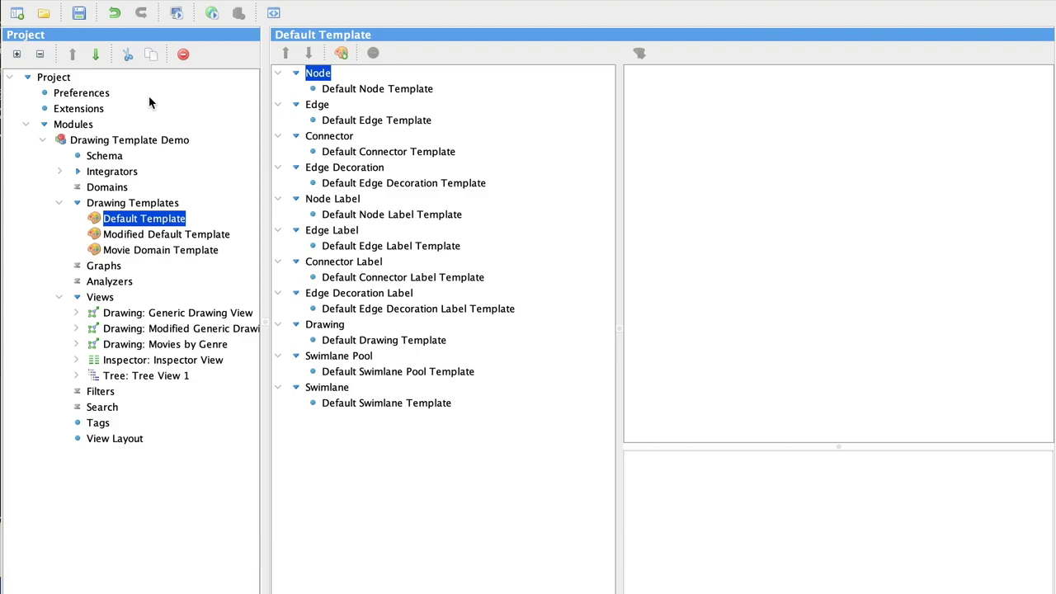
left_click(411, 89)
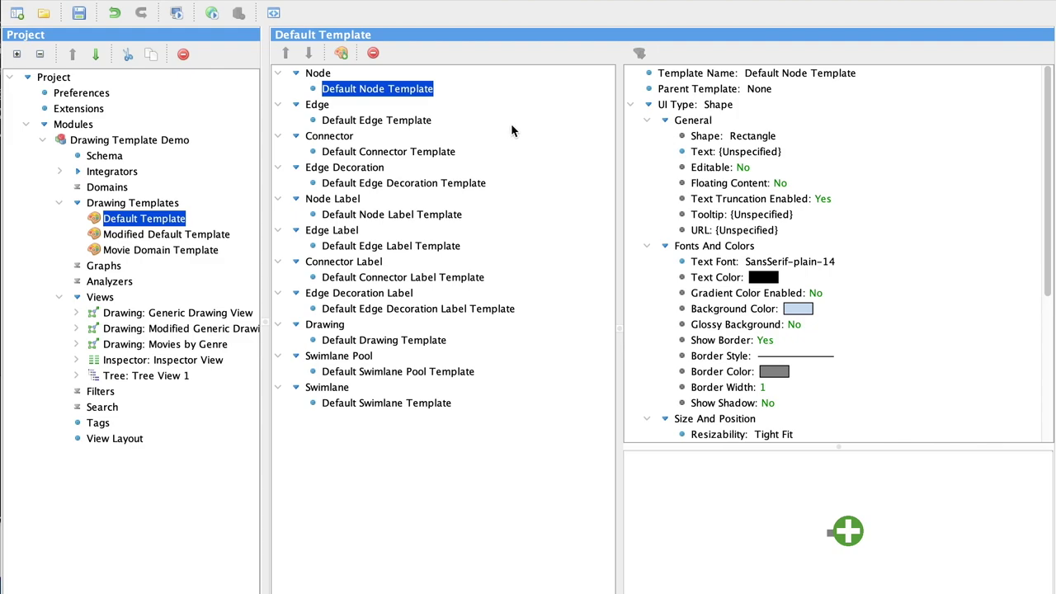
double_click(736, 152)
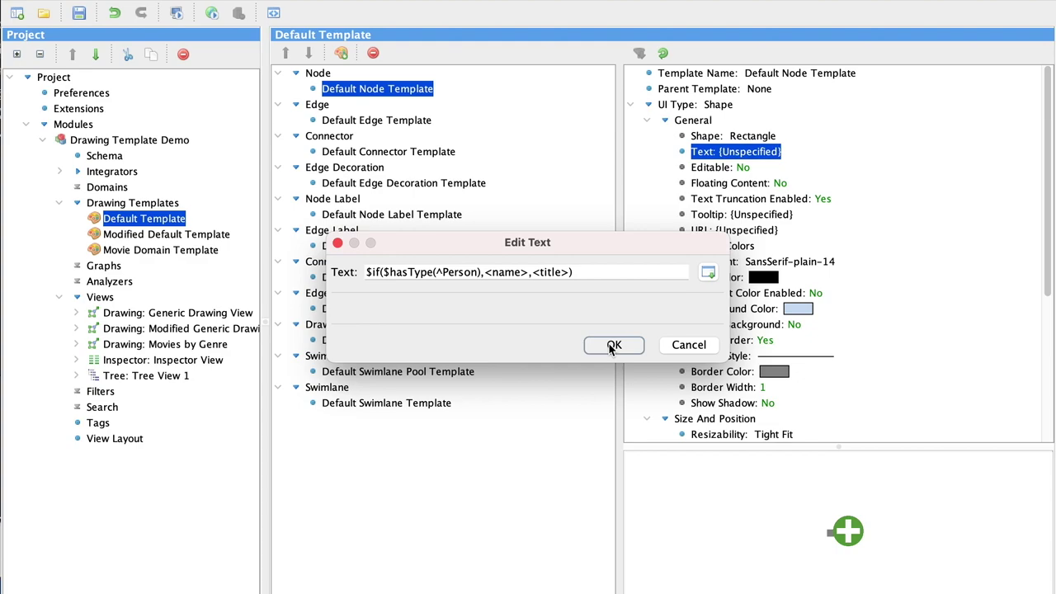
left_click(613, 347)
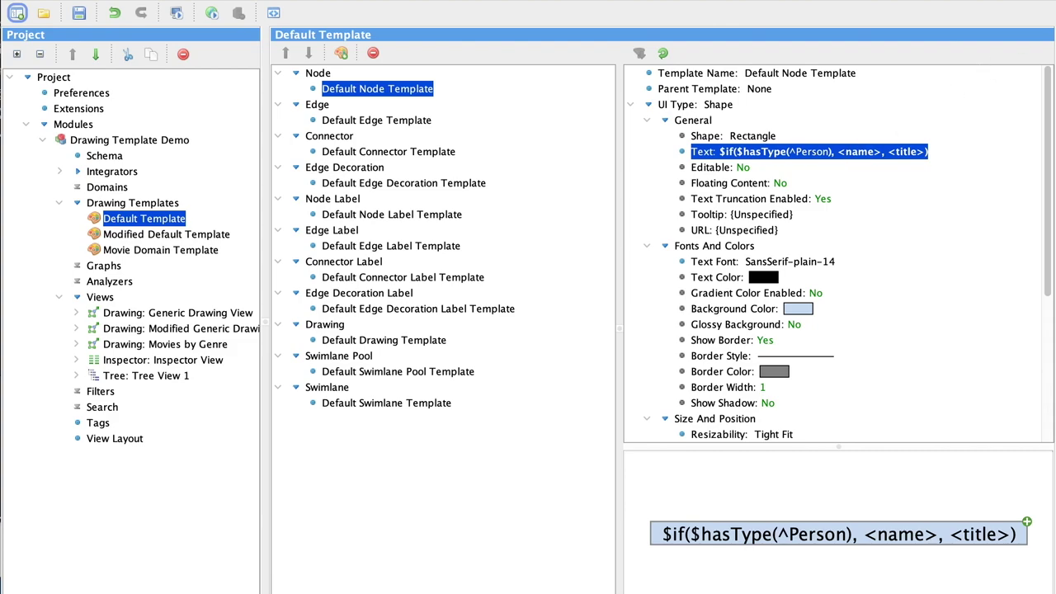
left_click(76, 313)
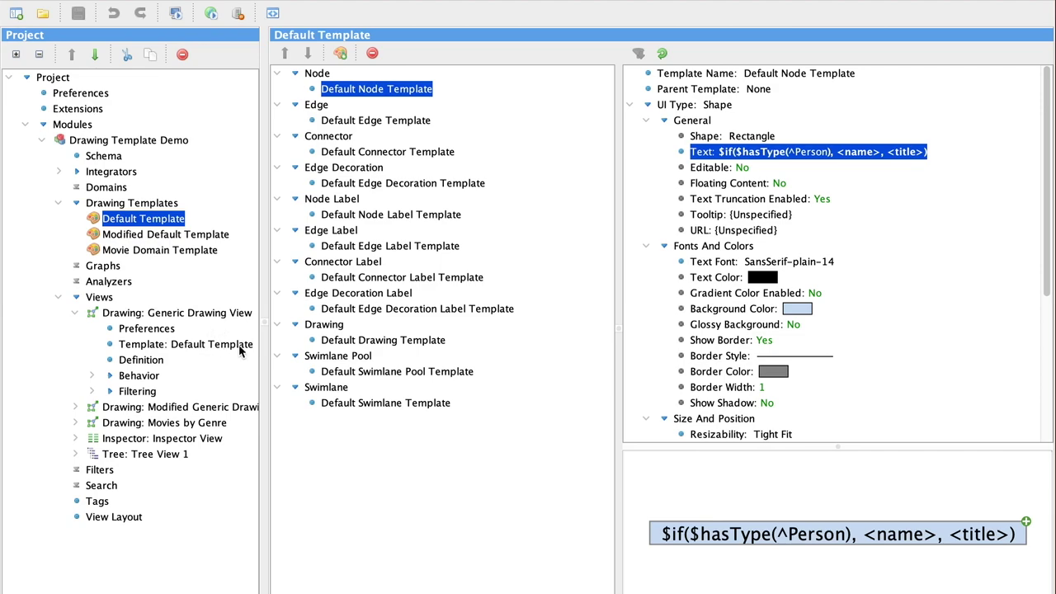
Keep Default Template as the Generic Drawing View's drawing template
left_click(240, 349)
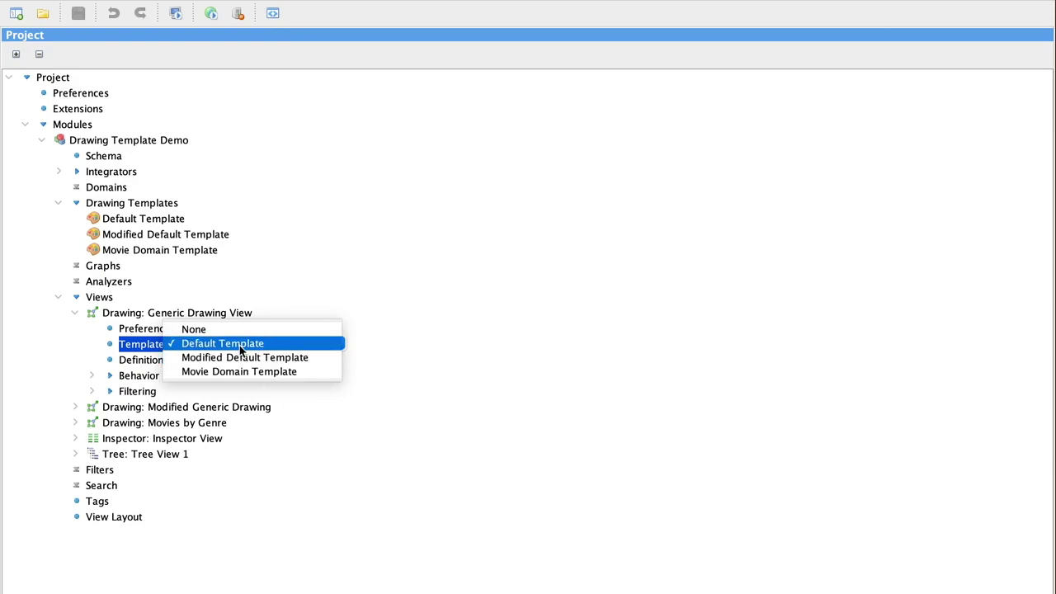
left_click(239, 345)
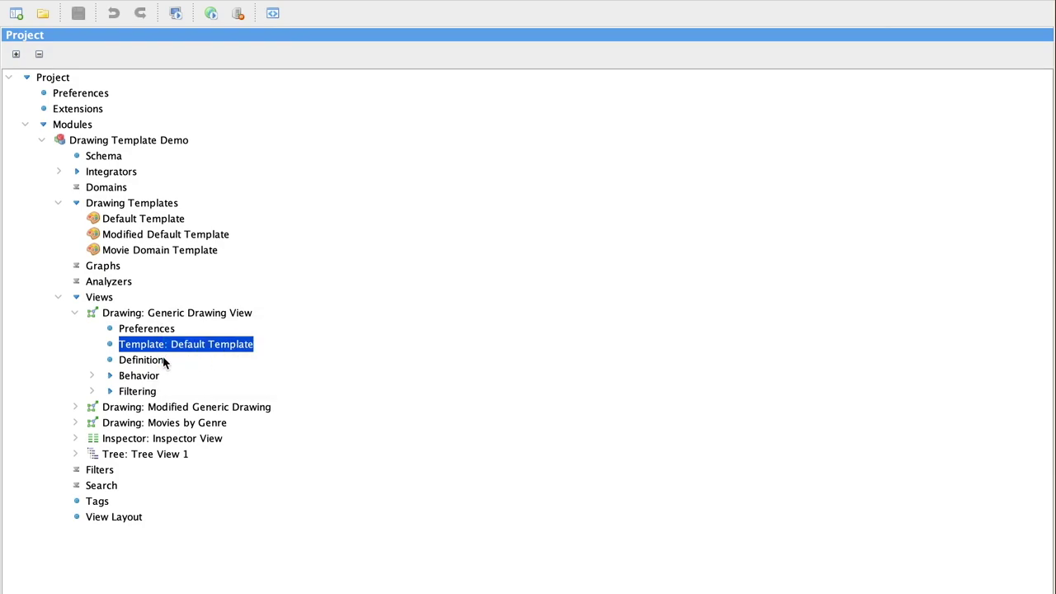
left_click(164, 361)
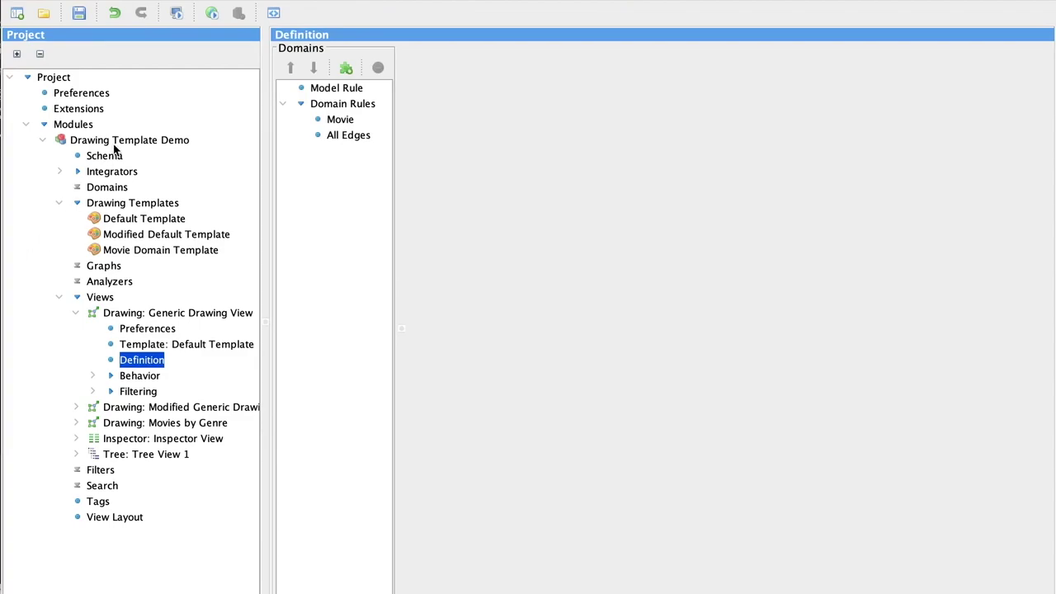
Add a Person domain rule and move it to the top, above Movie and All Edges
right_click(333, 110)
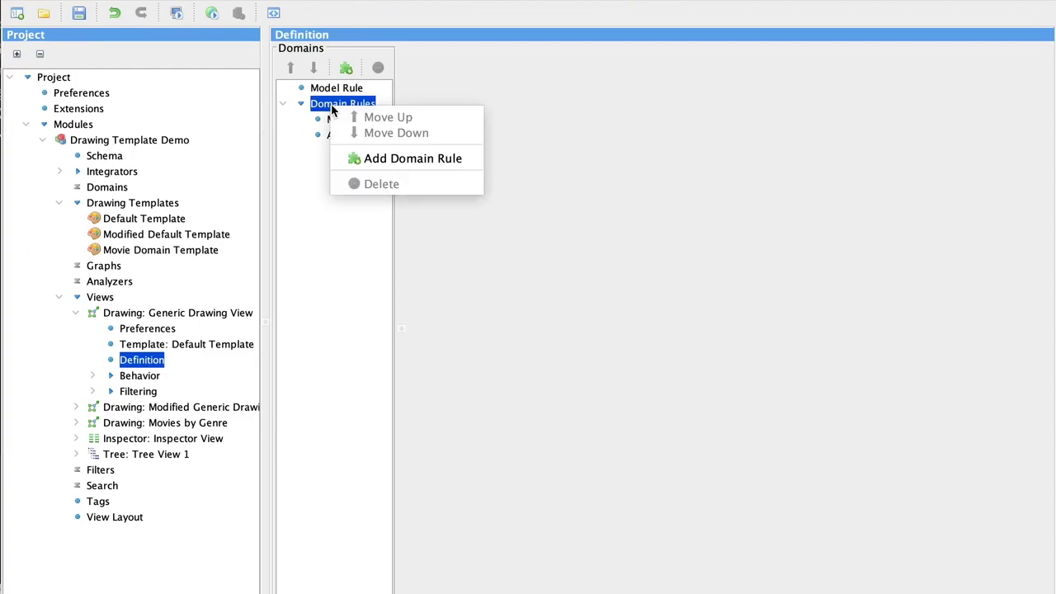
left_click(404, 160)
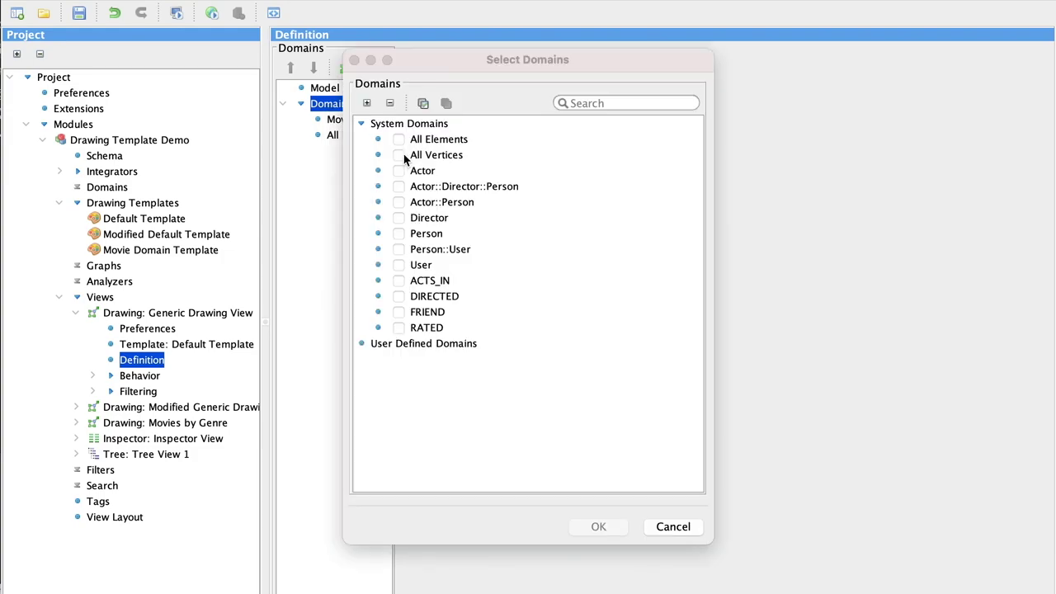
left_click(400, 234)
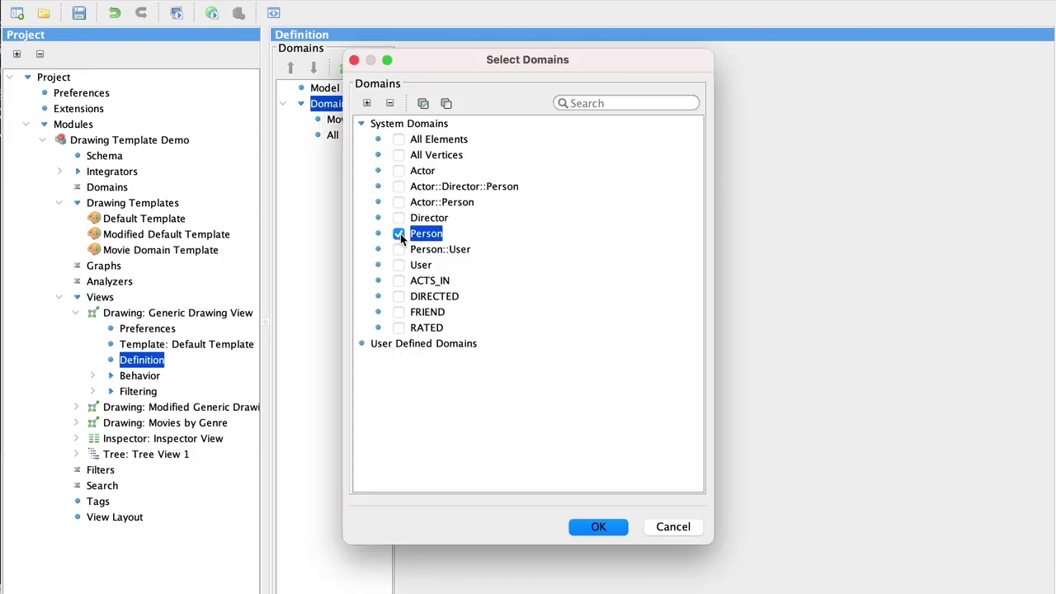
left_click(582, 528)
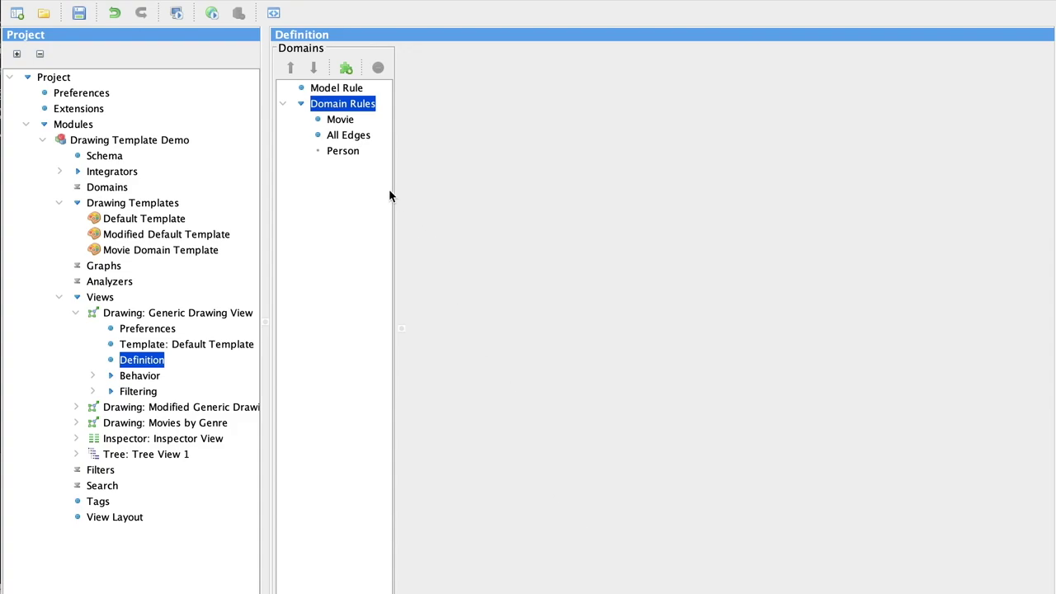
left_click(337, 153)
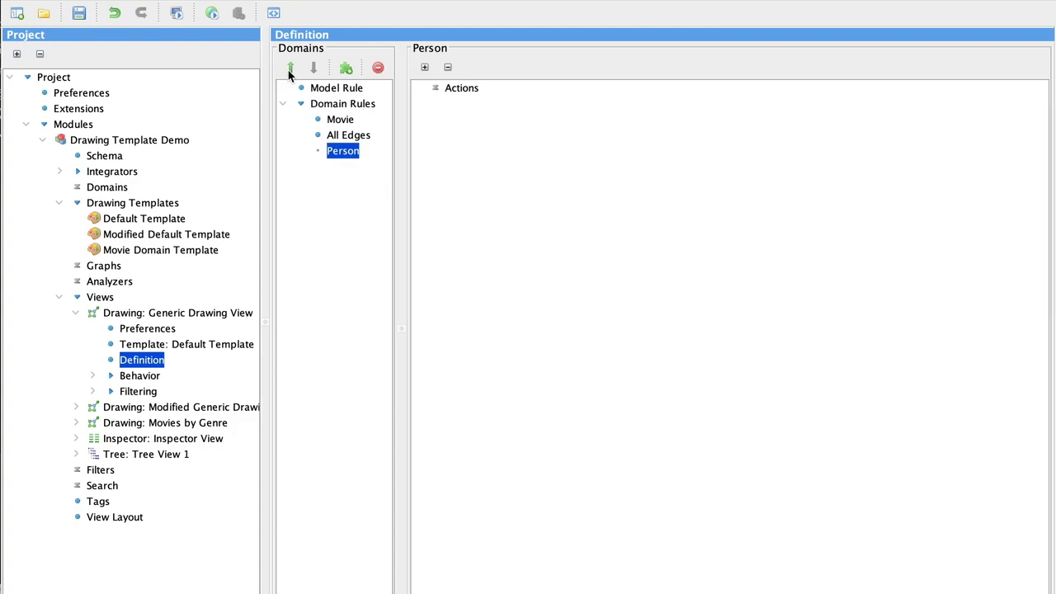
left_click(291, 70)
left_click(291, 69)
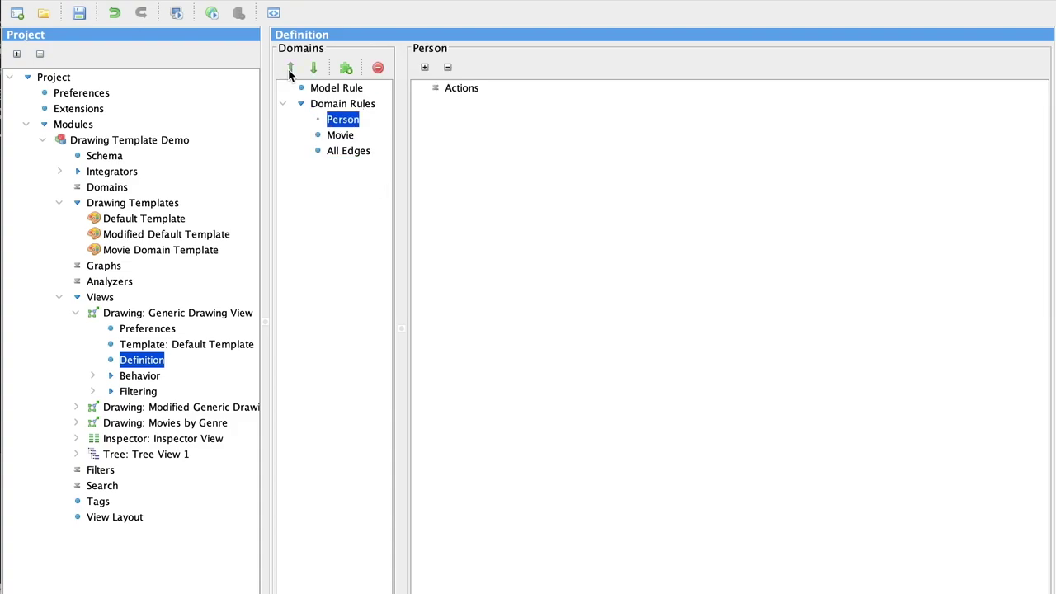
Give the Person domain rule a structural Add Node action with the Default Node Template
right_click(454, 89)
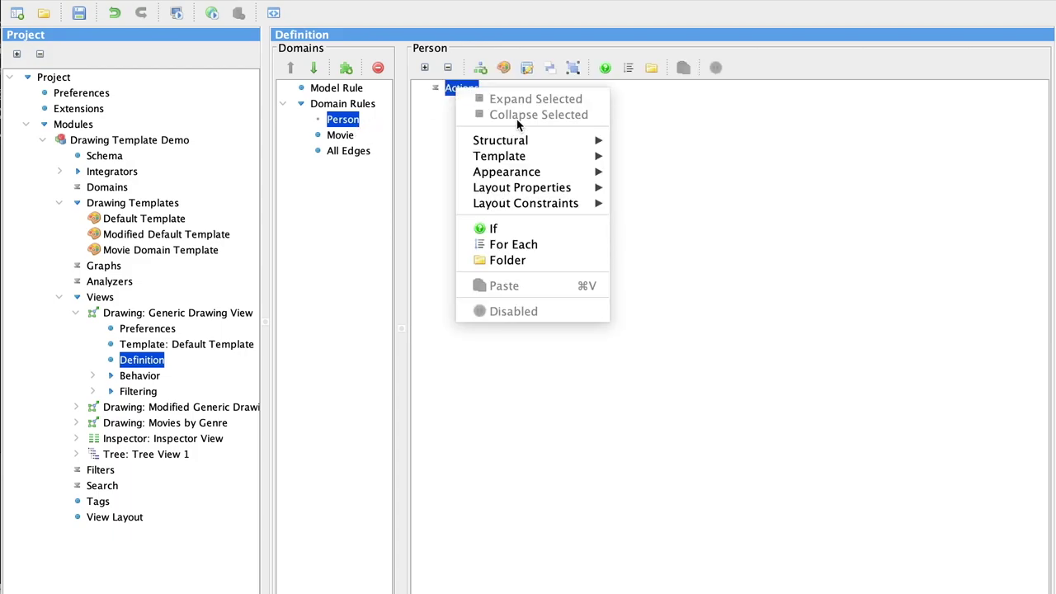
mouse_move(515, 135)
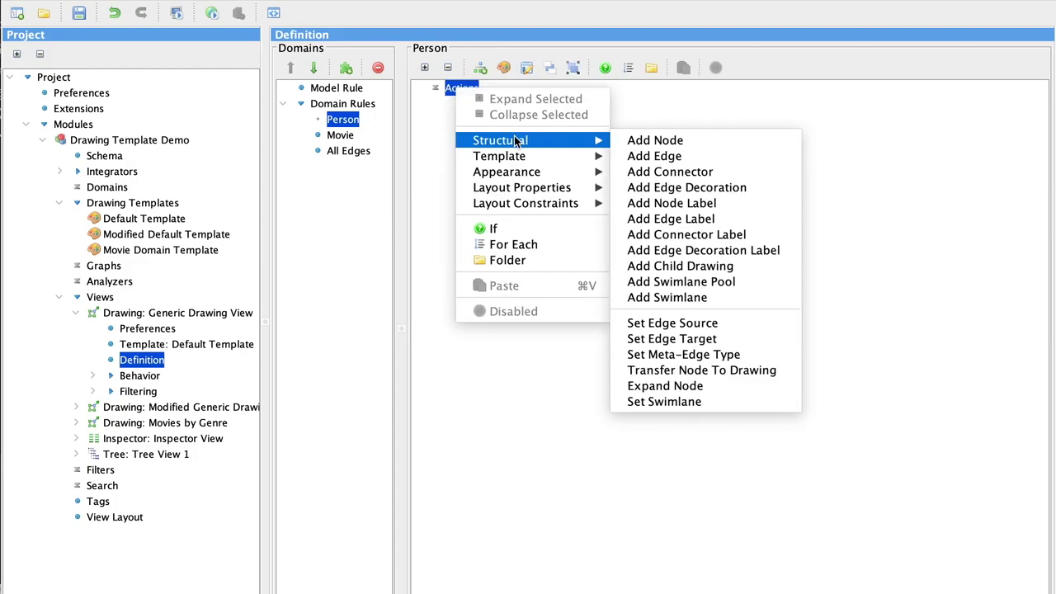
left_click(645, 139)
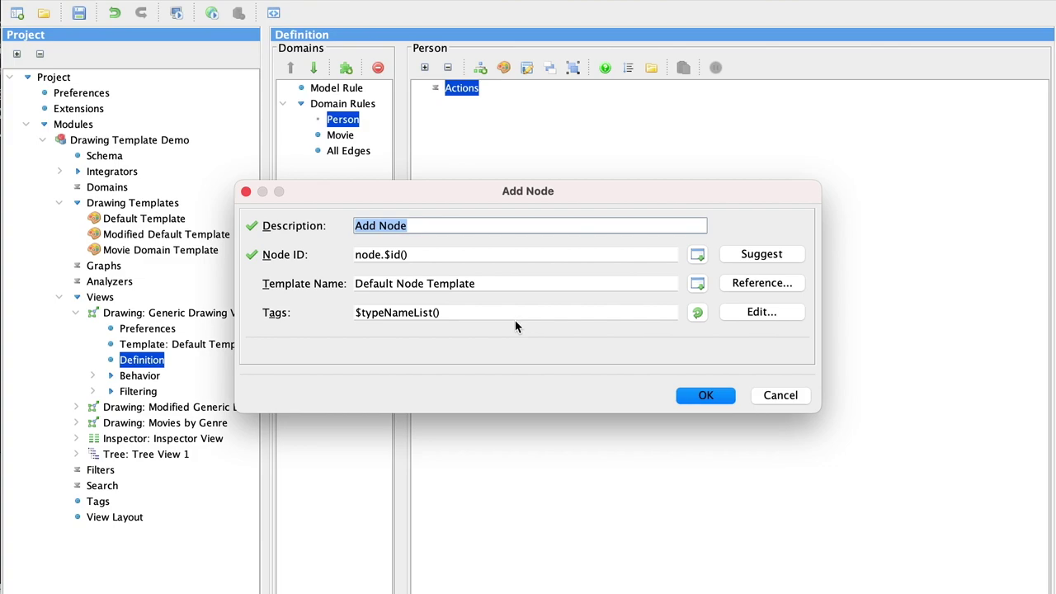
left_click(706, 396)
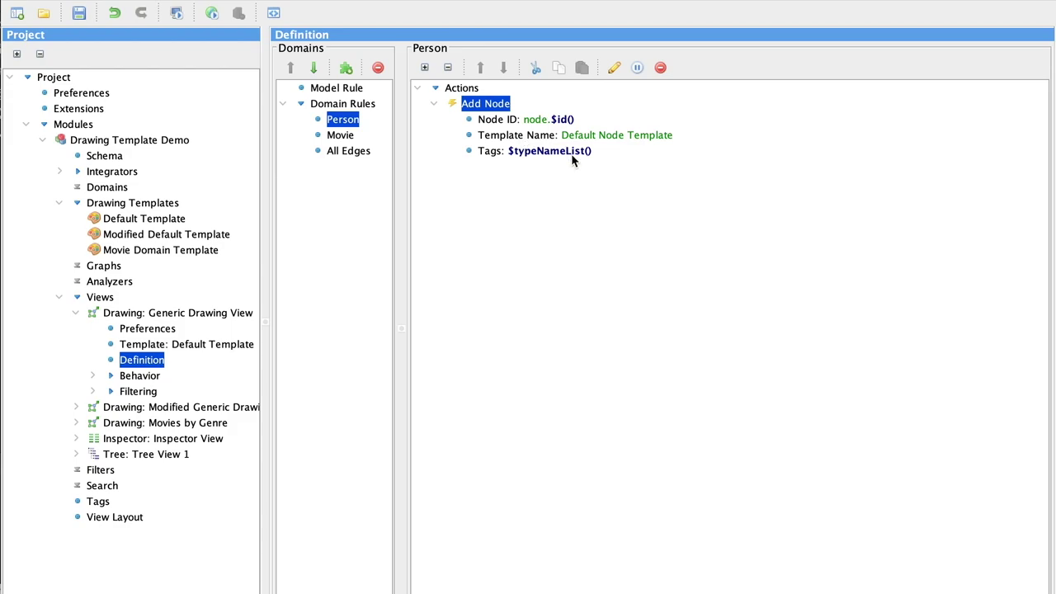
Compare with the Movie and All Edges rule actions, including the Add Edge details
left_click(355, 136)
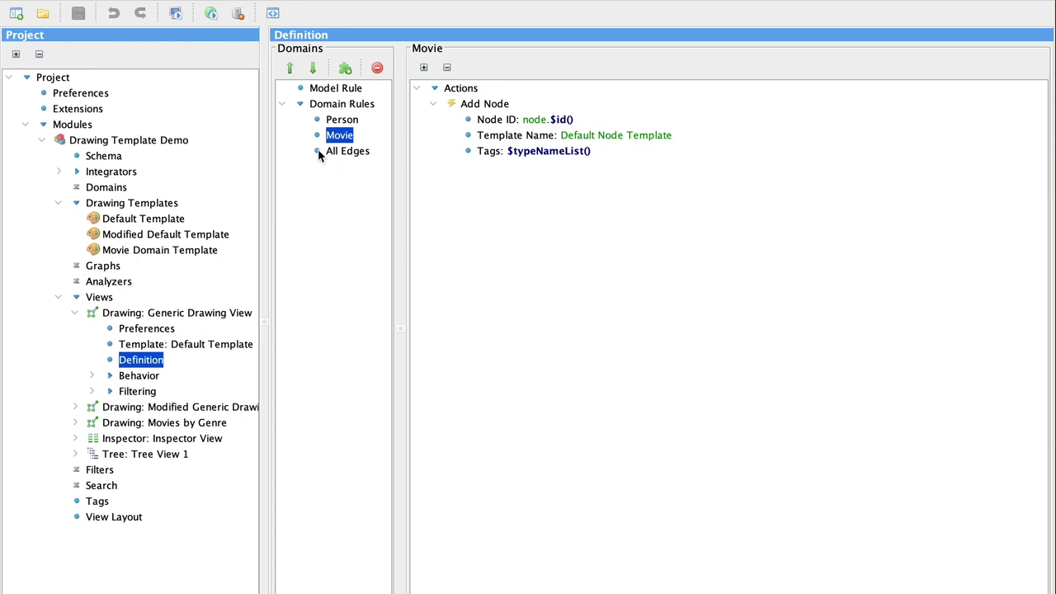
left_click(345, 154)
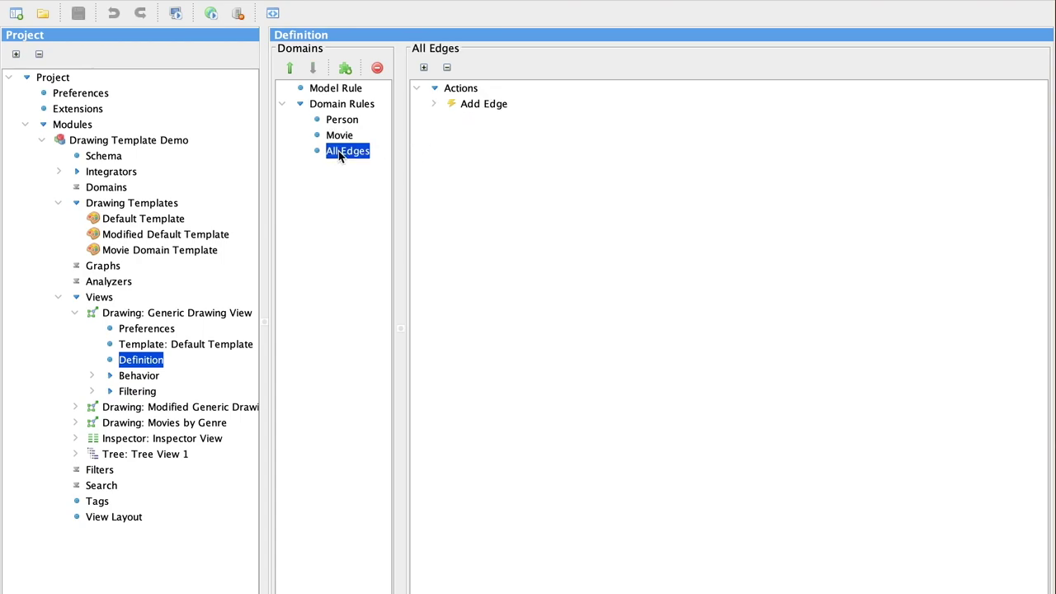
left_click(433, 103)
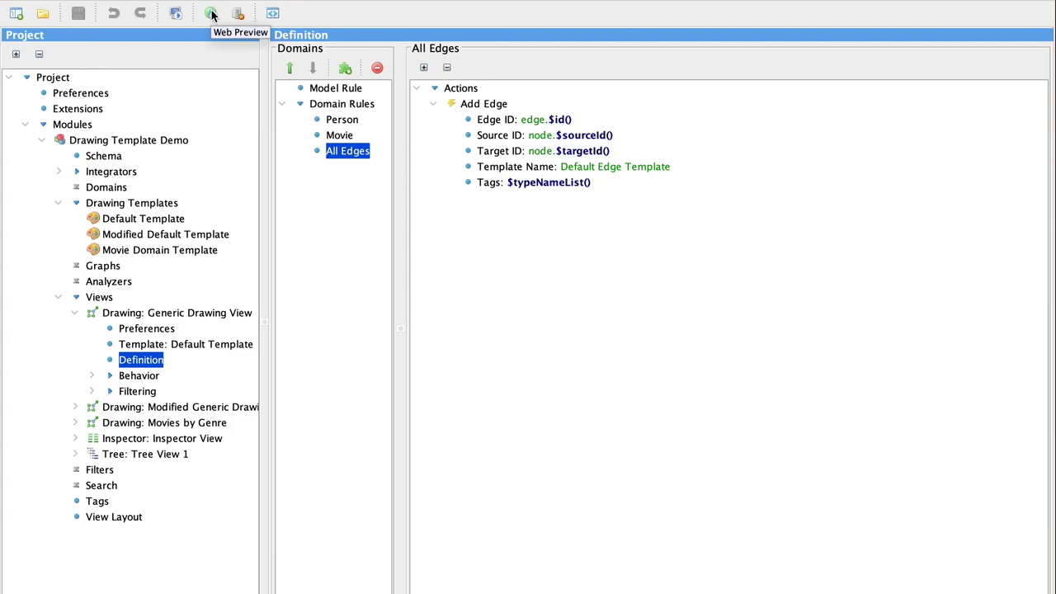
left_click(211, 14)
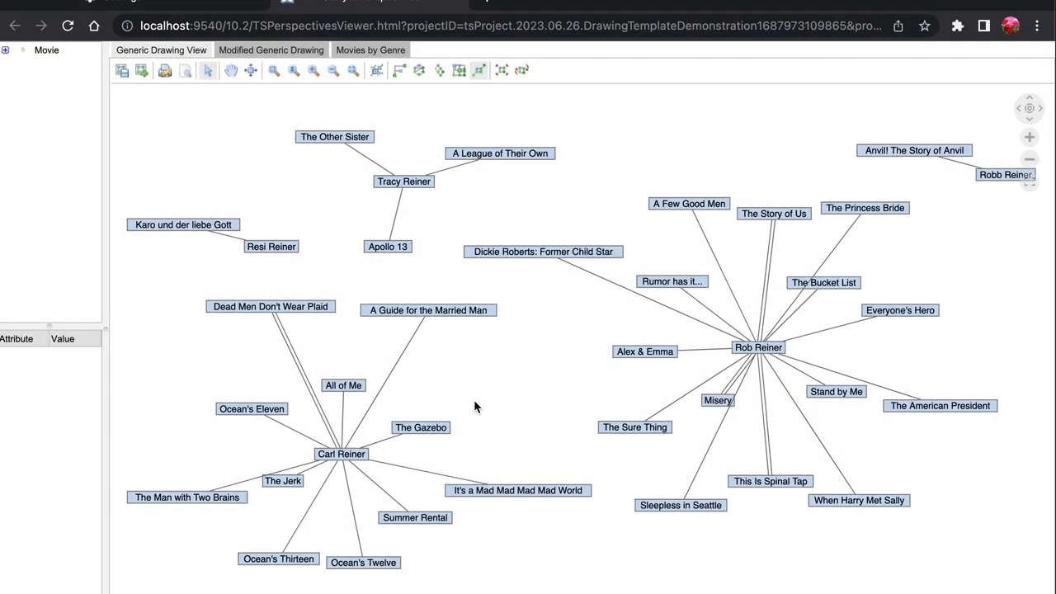
Inspect the attributes of three person nodes and the parallel DIRECTED and ACTS_IN edges
left_click(397, 182)
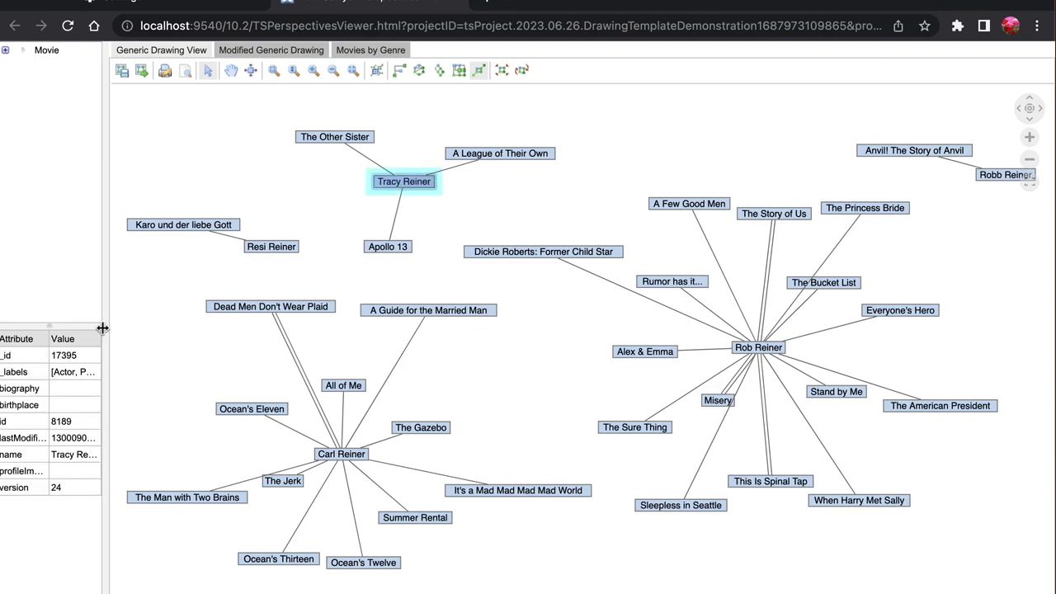
left_click_drag(103, 330, 200, 334)
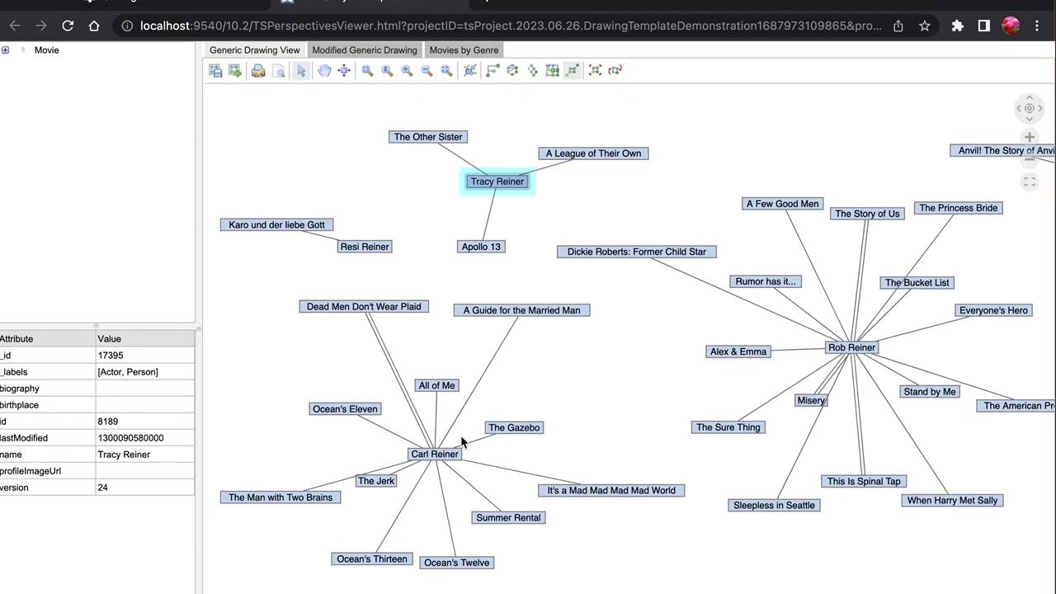
left_click(437, 453)
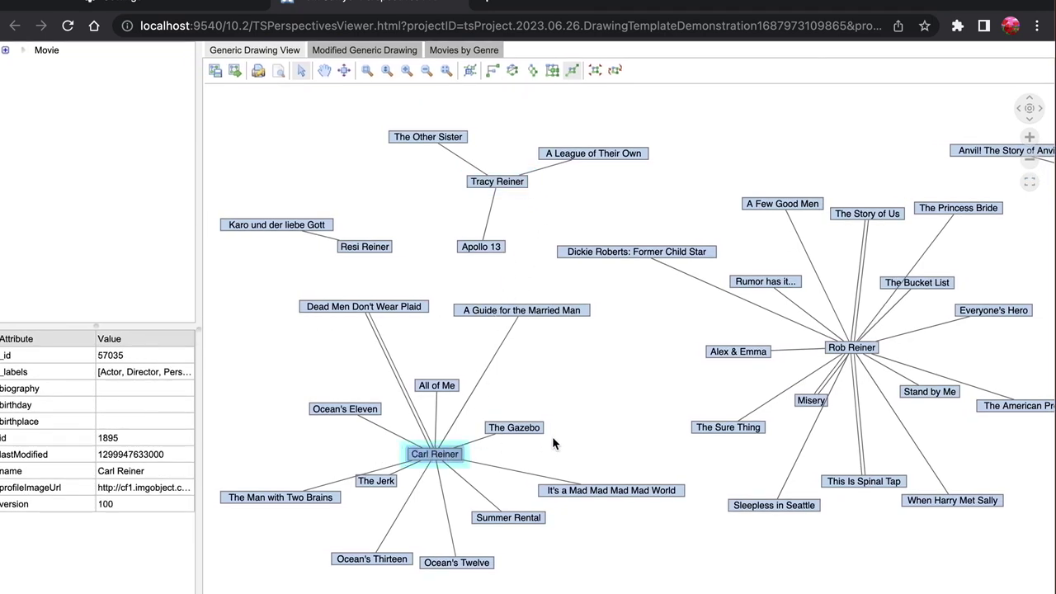
left_click(368, 328)
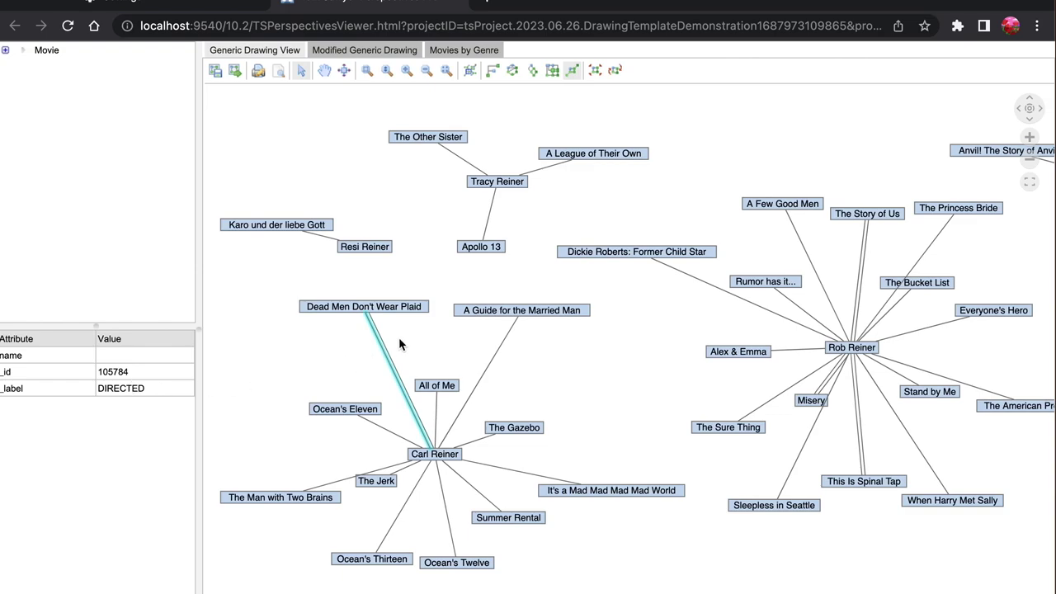
left_click(387, 353)
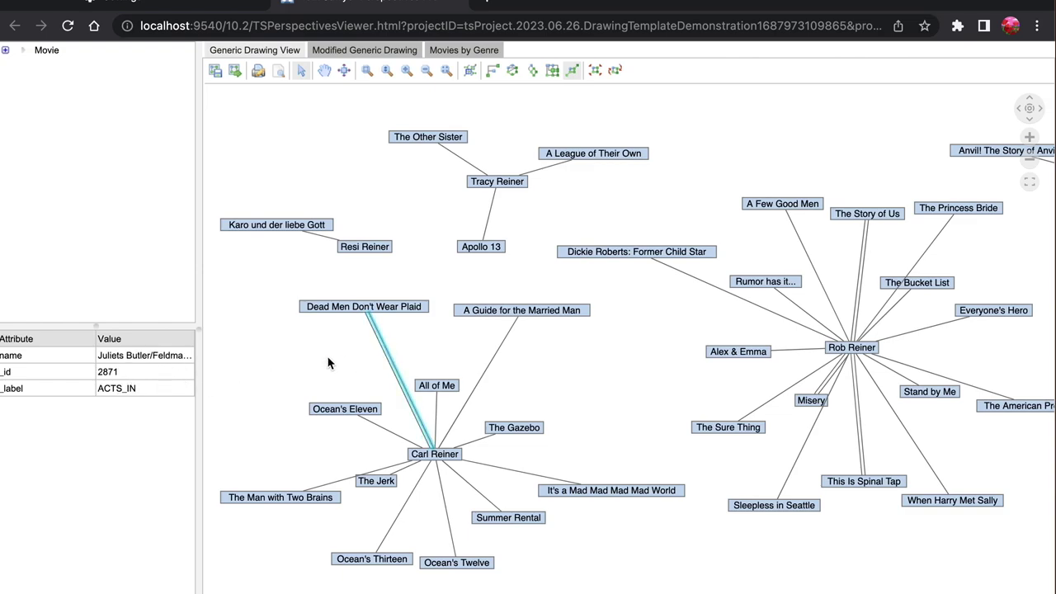
left_click(854, 349)
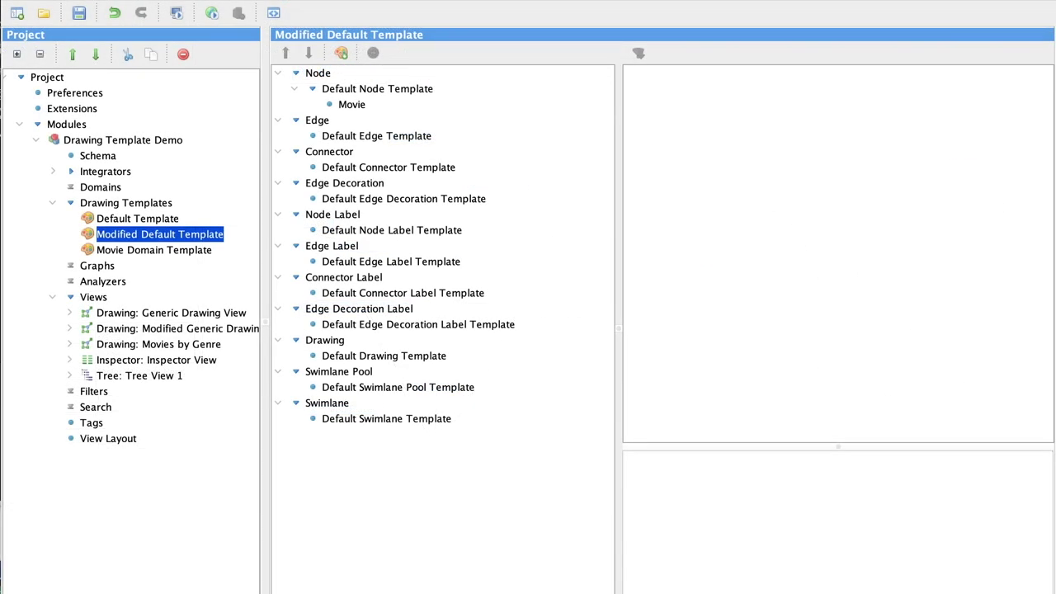
Review the Modified Default Template's Default Node Template properties and select the Node category
left_click(388, 88)
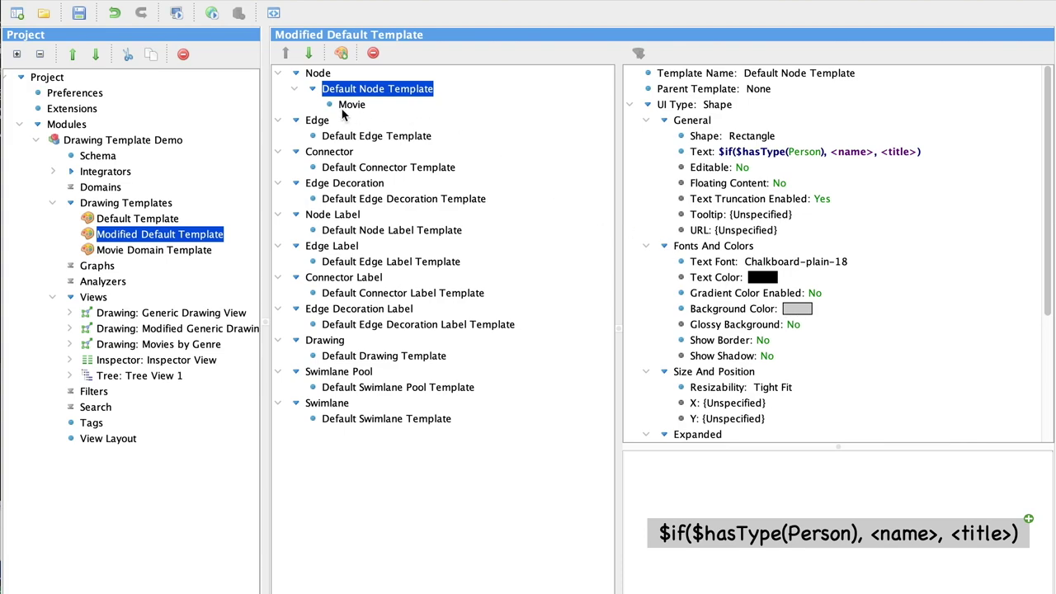
left_click(318, 74)
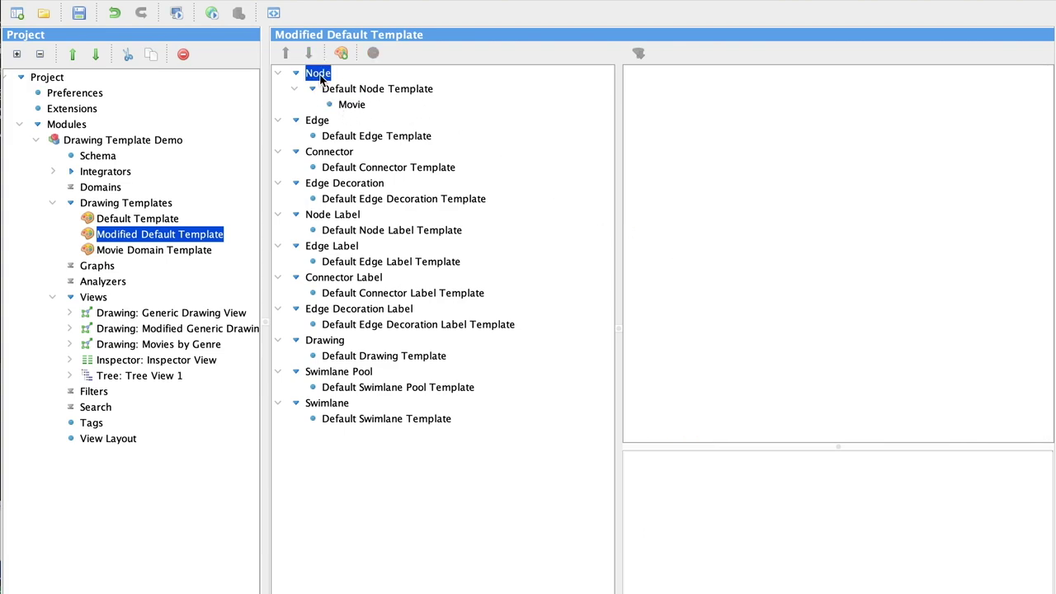
right_click(320, 76)
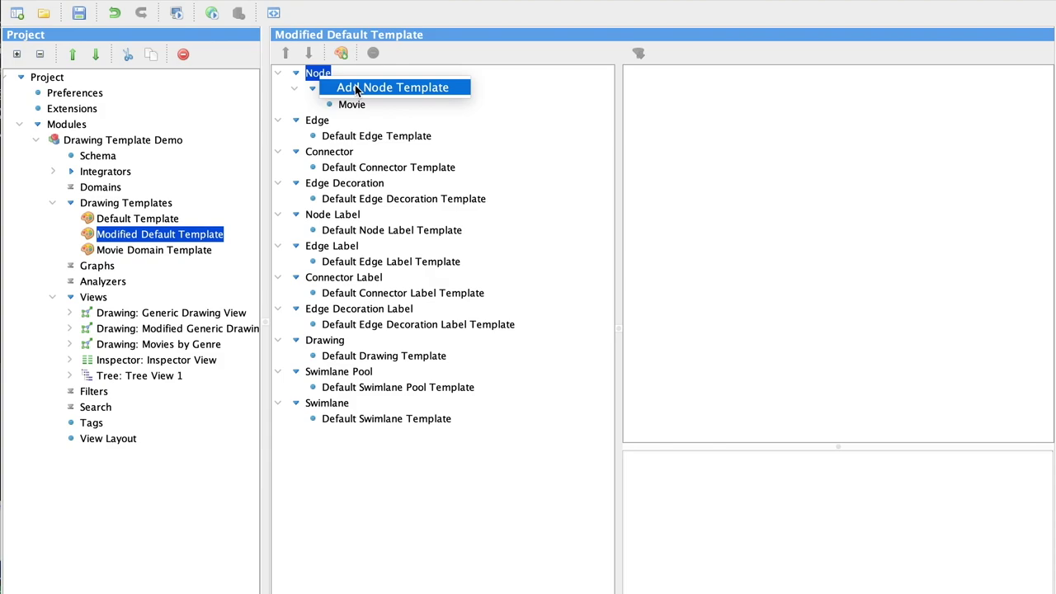
Add a node template named Person with Default Node Template as its parent
left_click(355, 86)
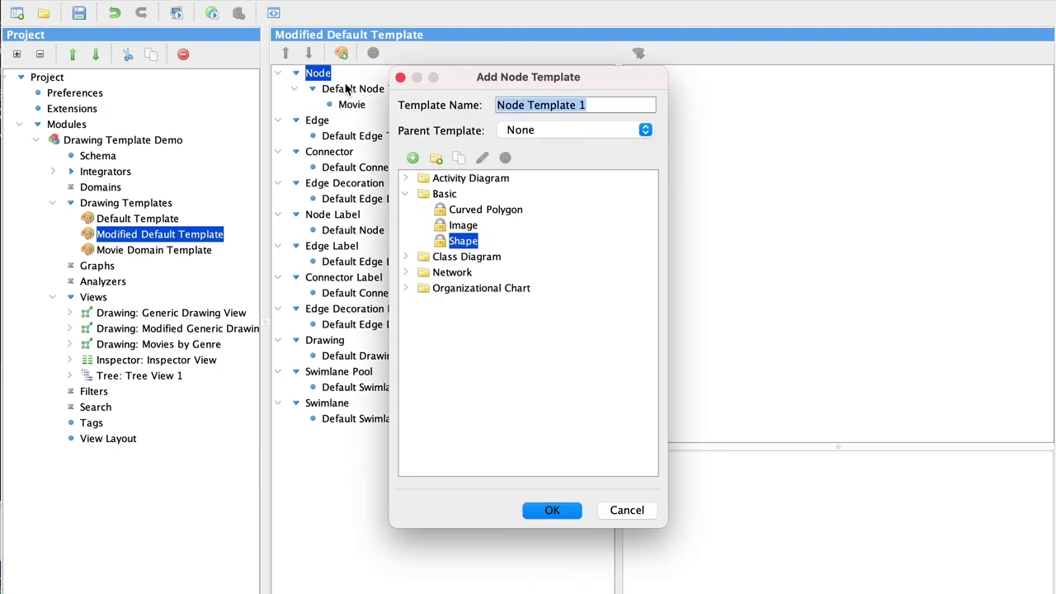
type("P")
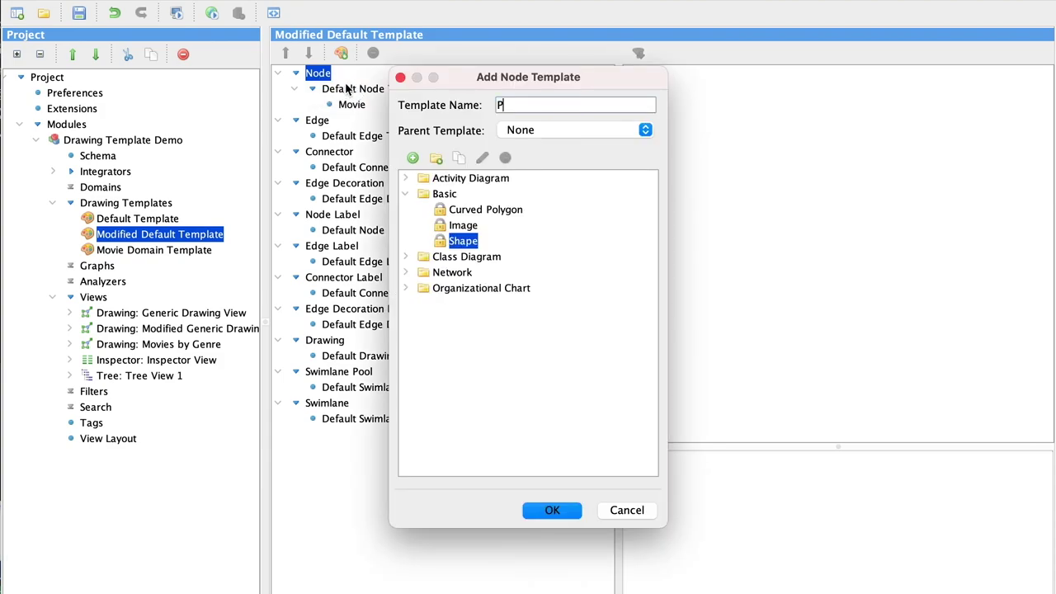
type("erson")
left_click(647, 130)
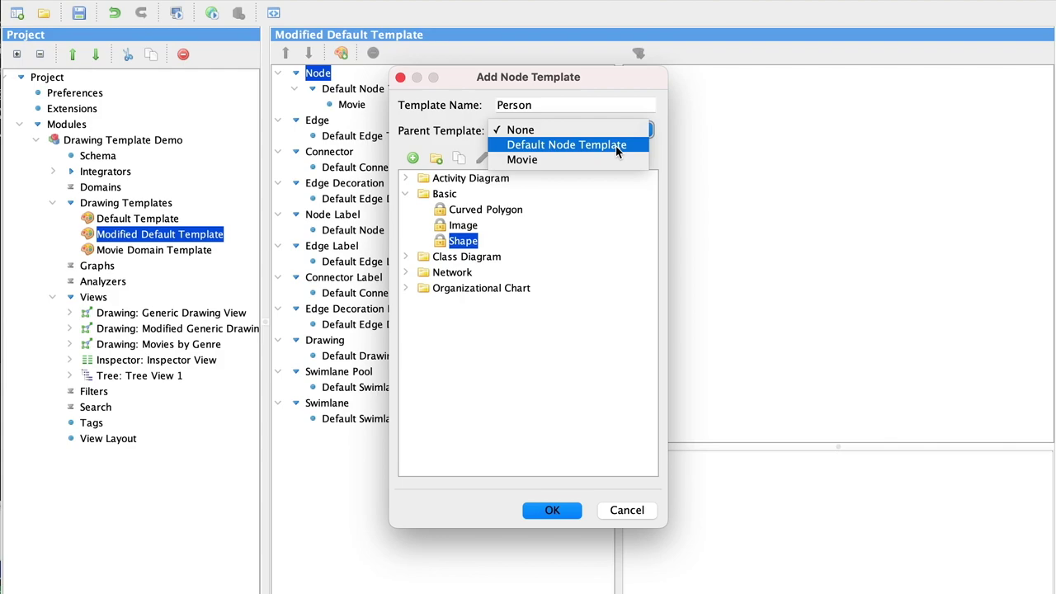
left_click(618, 147)
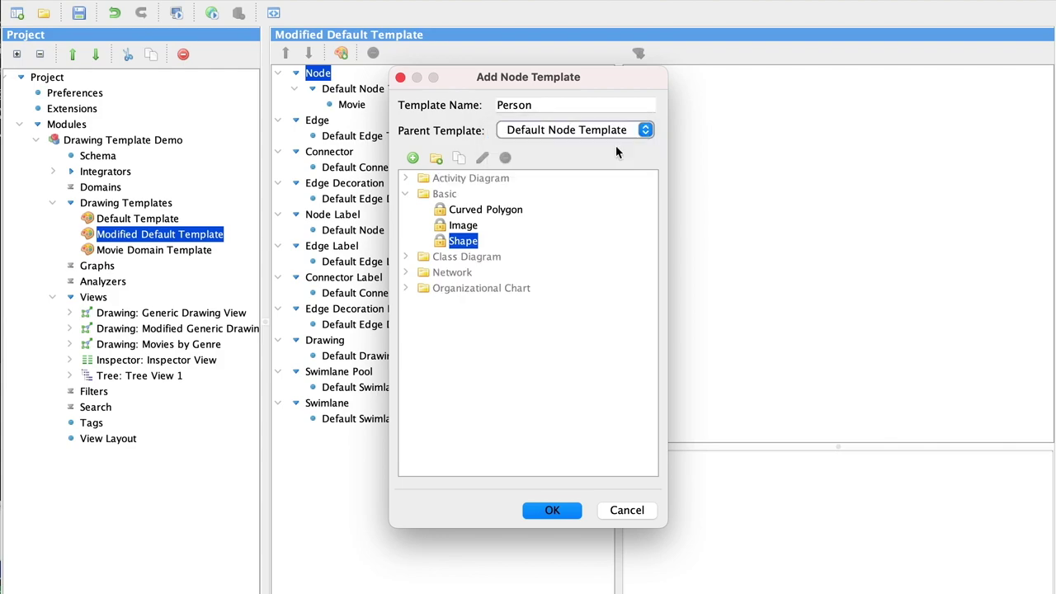
left_click(552, 510)
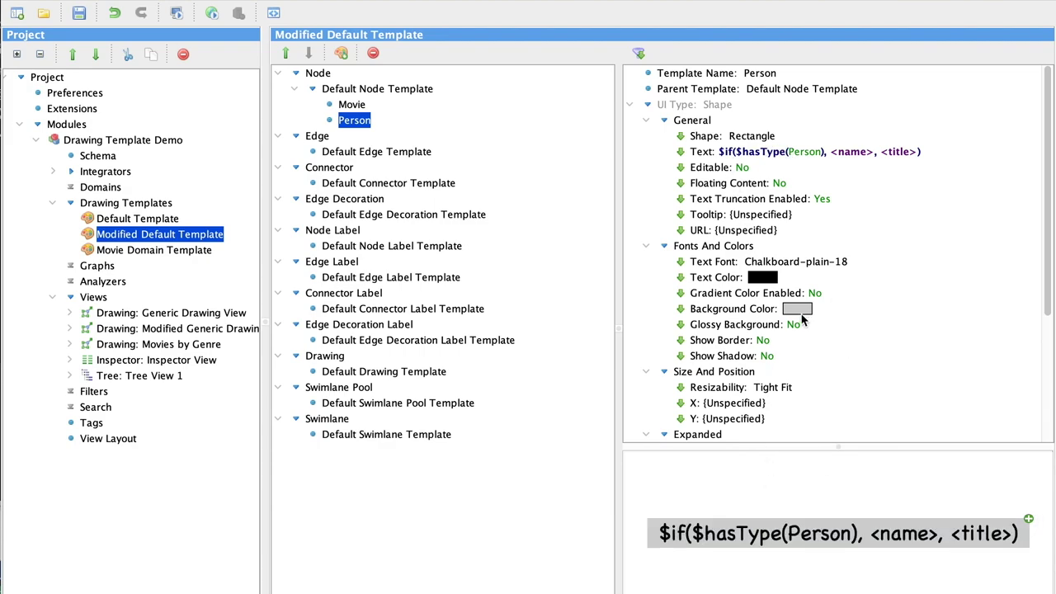
Set the Person template's background colour to light blue (153 204 255)
left_click(801, 313)
left_click(801, 313)
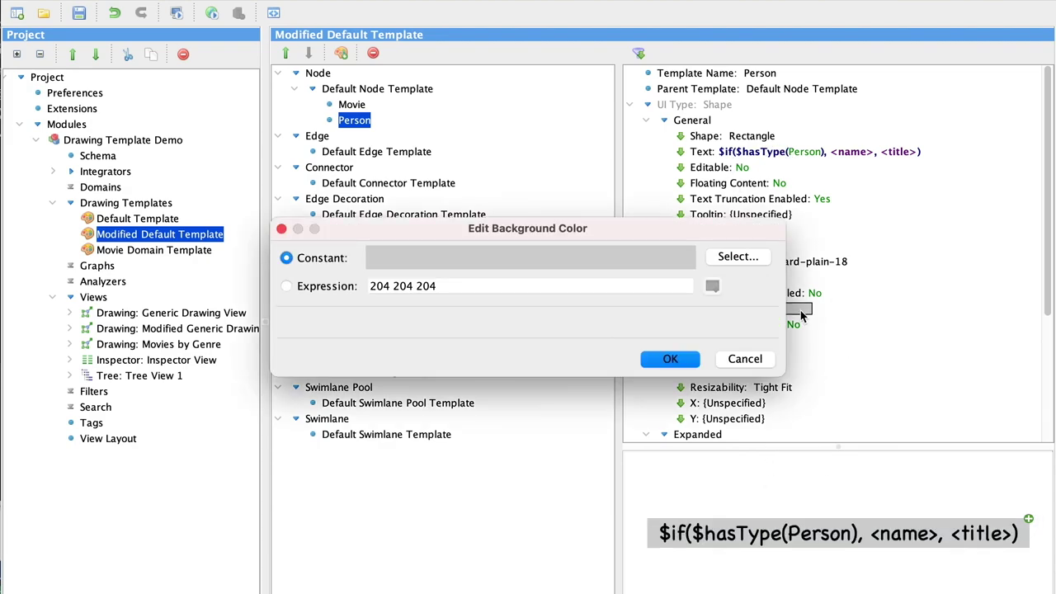
left_click(726, 258)
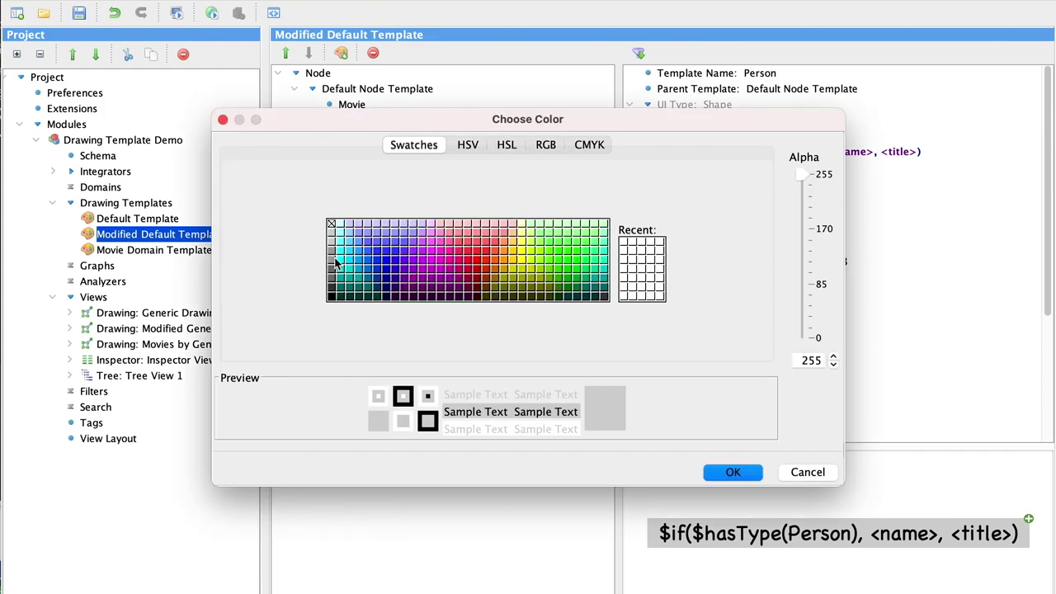
left_click(349, 234)
left_click(733, 472)
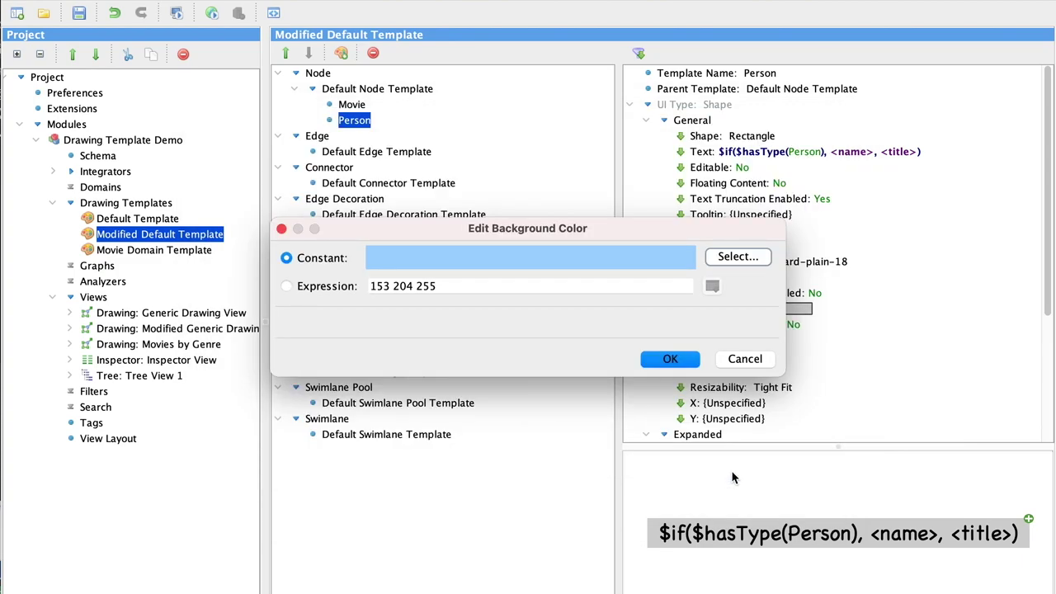
left_click(670, 359)
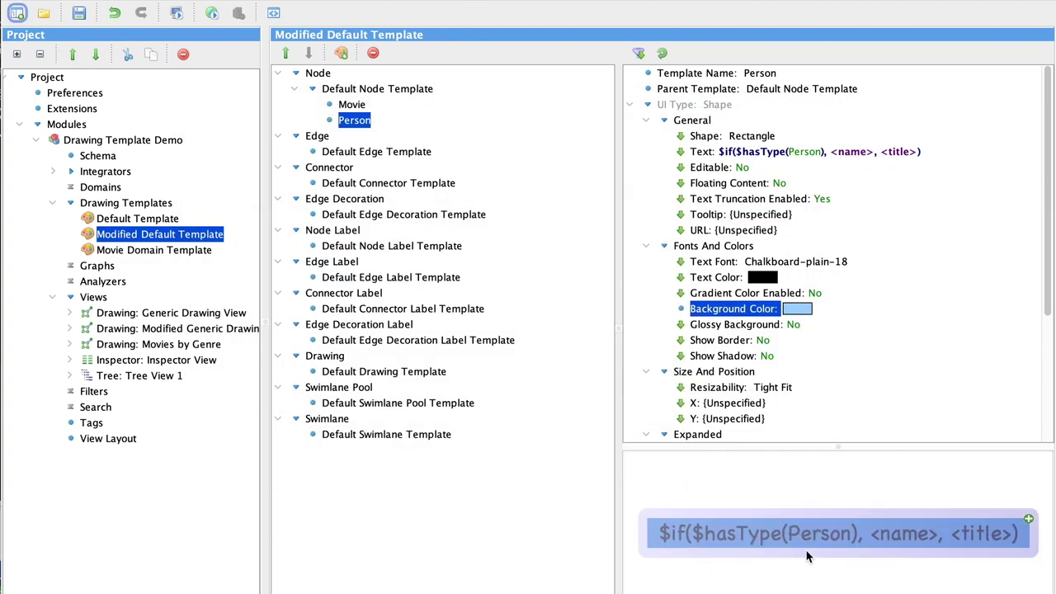
Replace the Person template's label text with just the Person::User <name> attribute
left_click(772, 153)
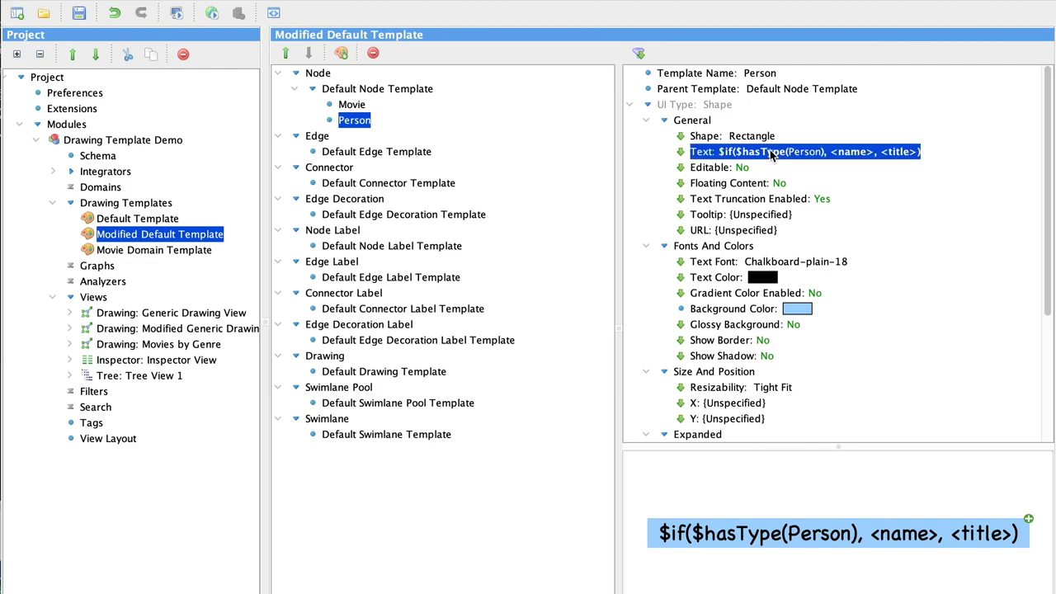
double_click(772, 153)
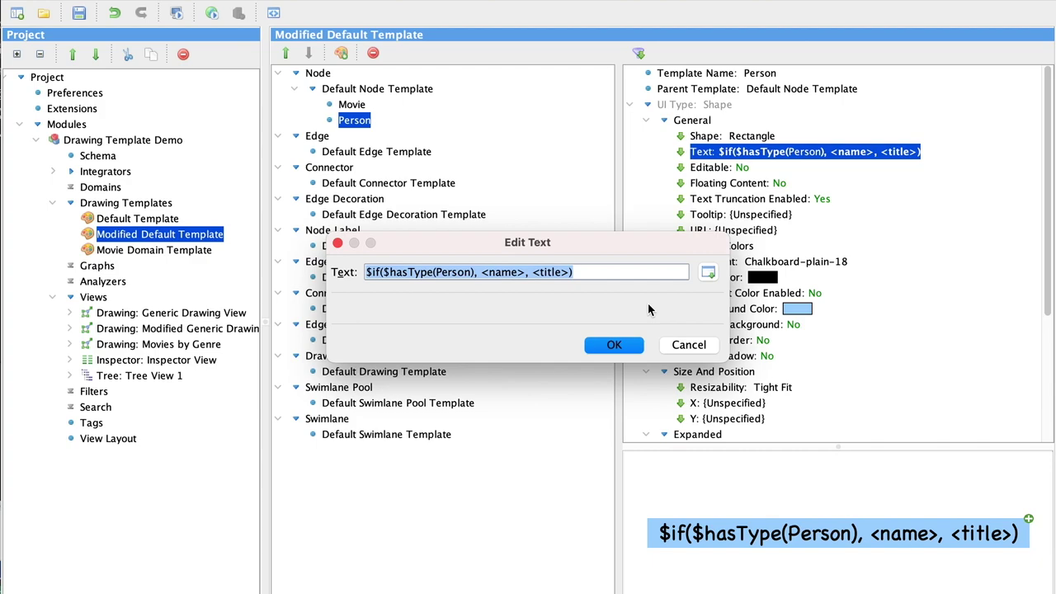
key("BackSpace")
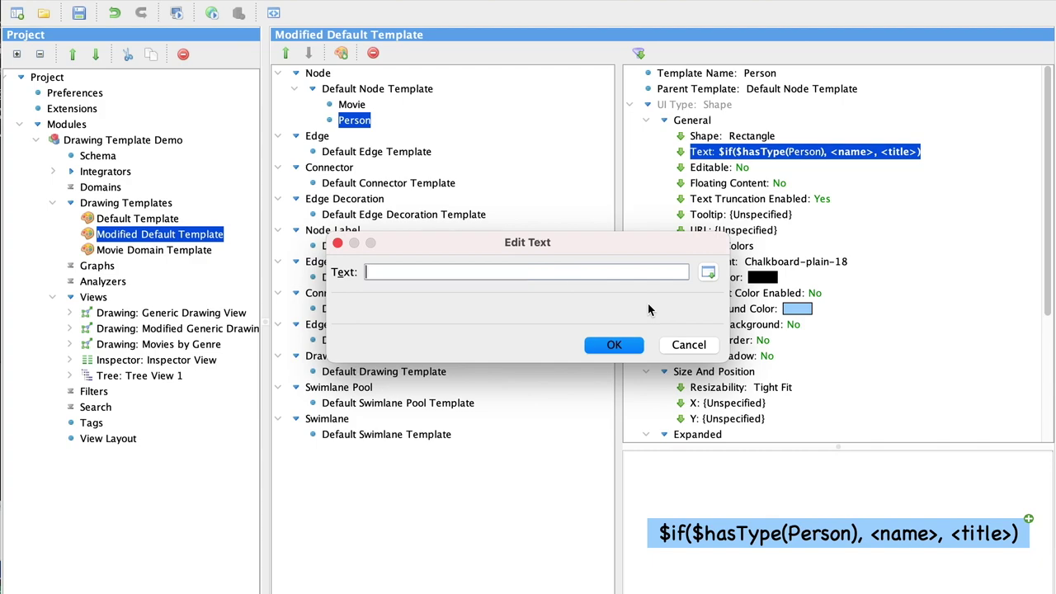
left_click(708, 272)
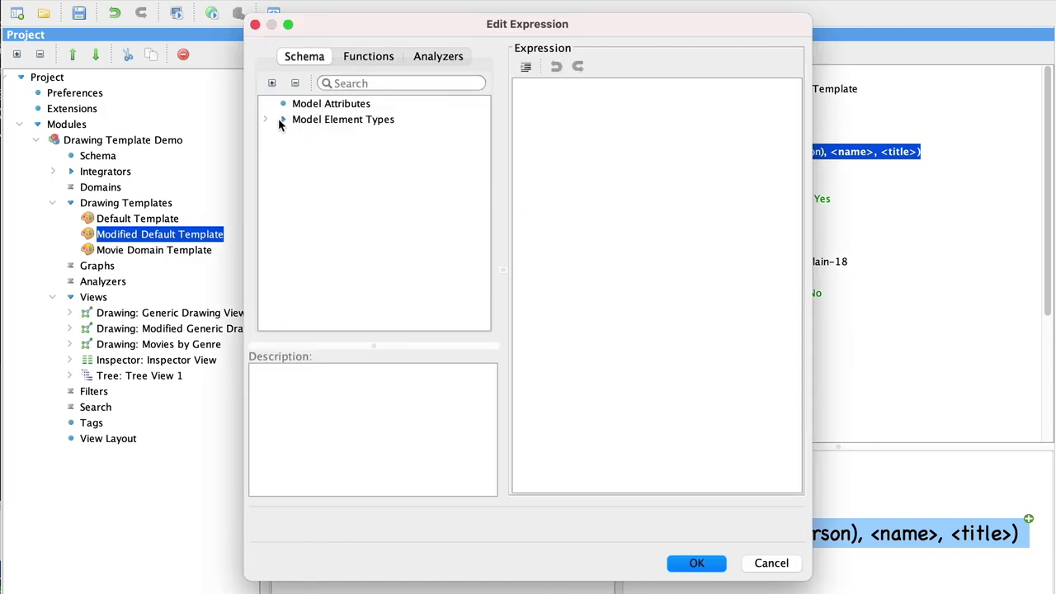
left_click(265, 121)
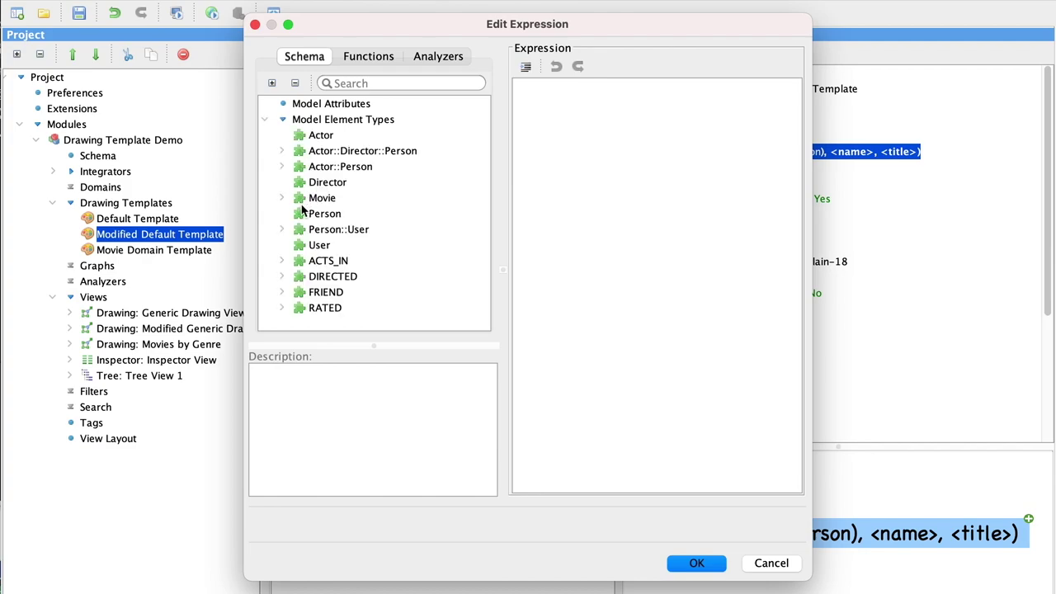
left_click(282, 230)
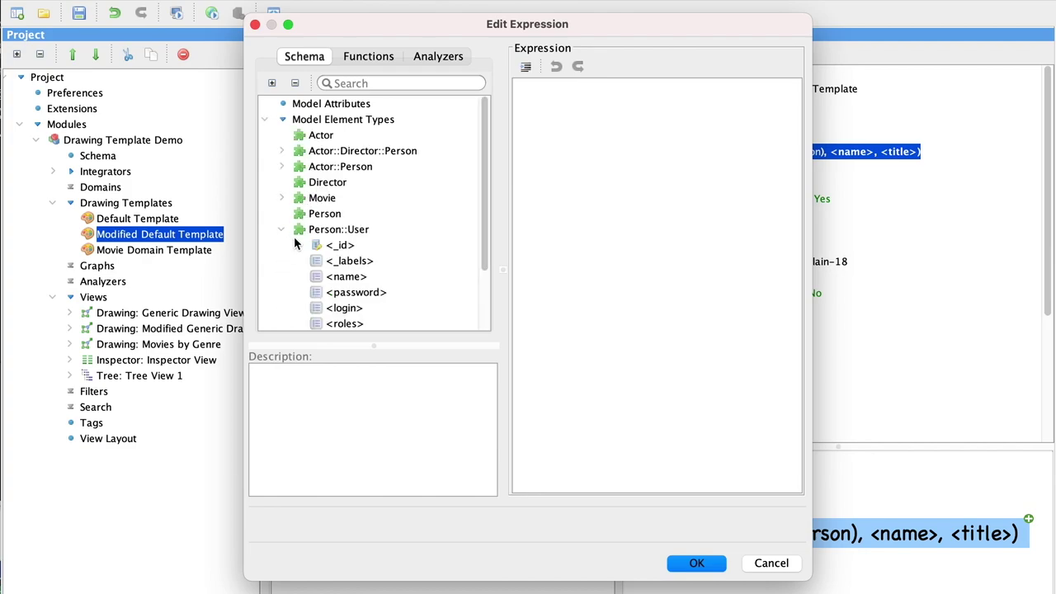
double_click(345, 279)
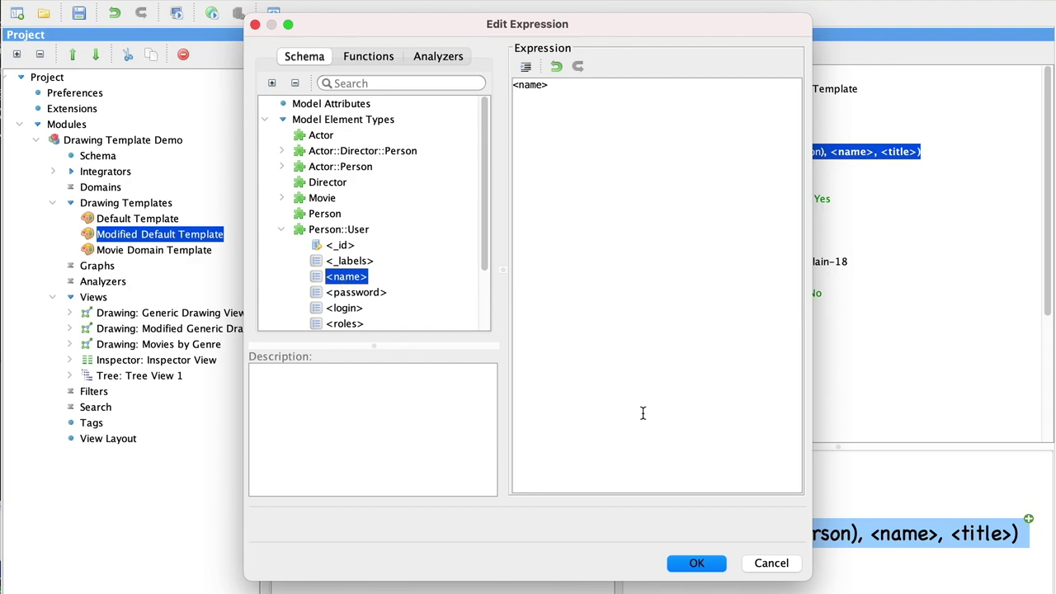
left_click(690, 566)
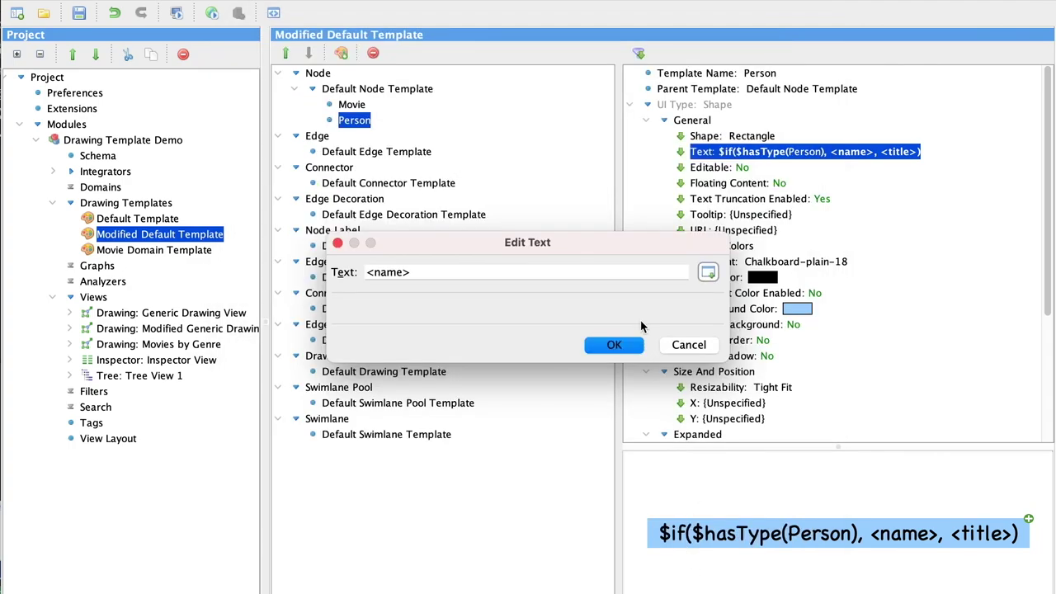
left_click(638, 348)
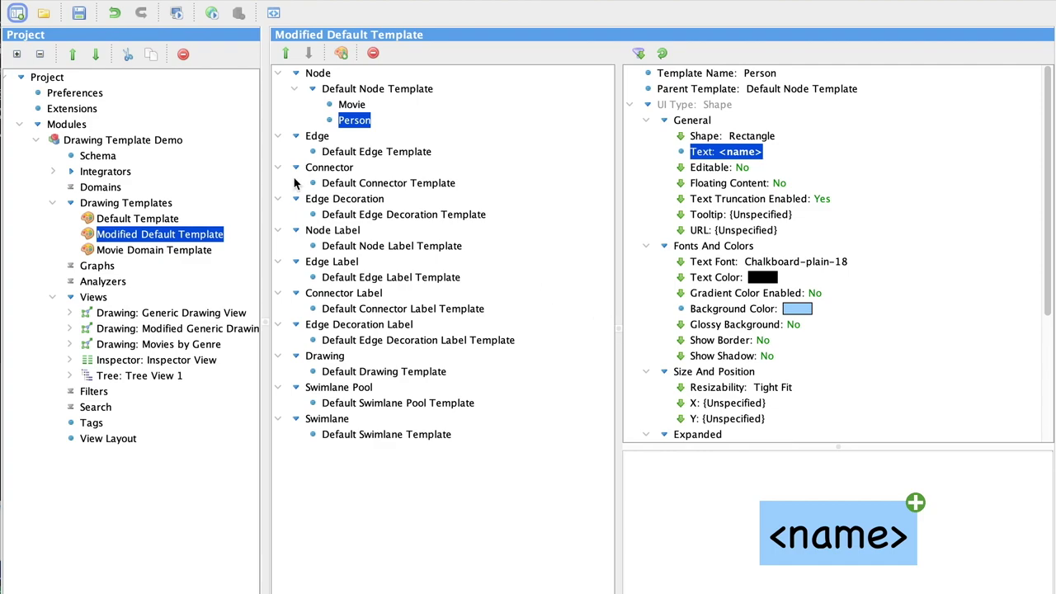
Move the Person template above Movie and check Movie's <title> label text
left_click(286, 54)
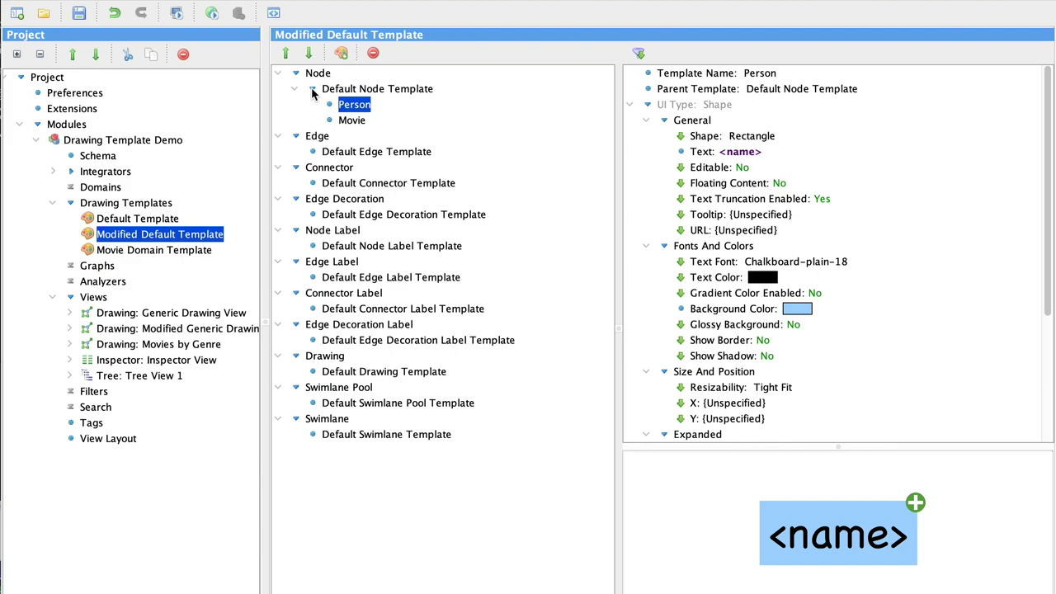
left_click(345, 122)
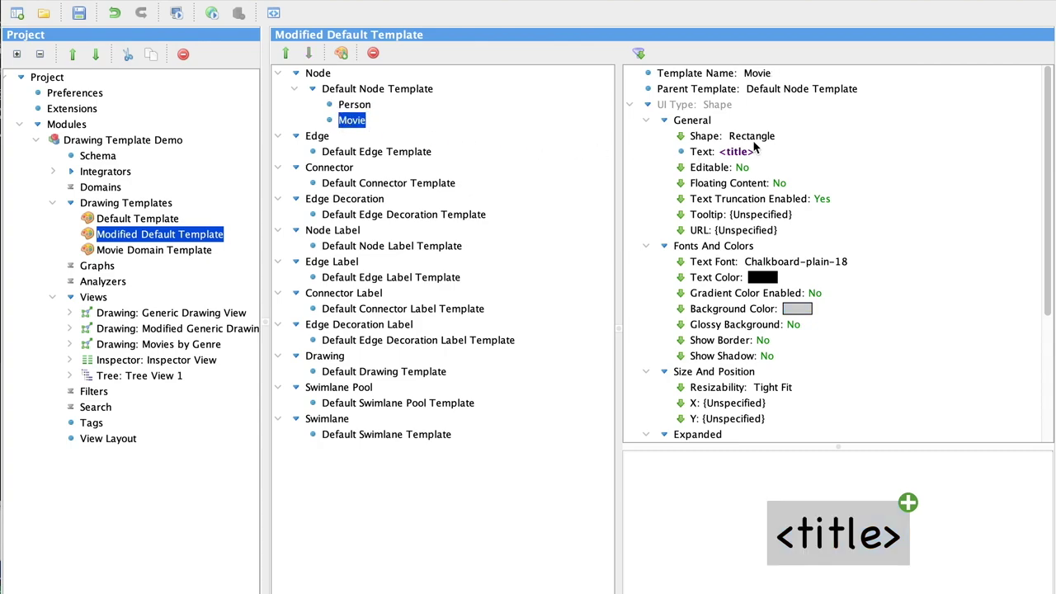
left_click(737, 152)
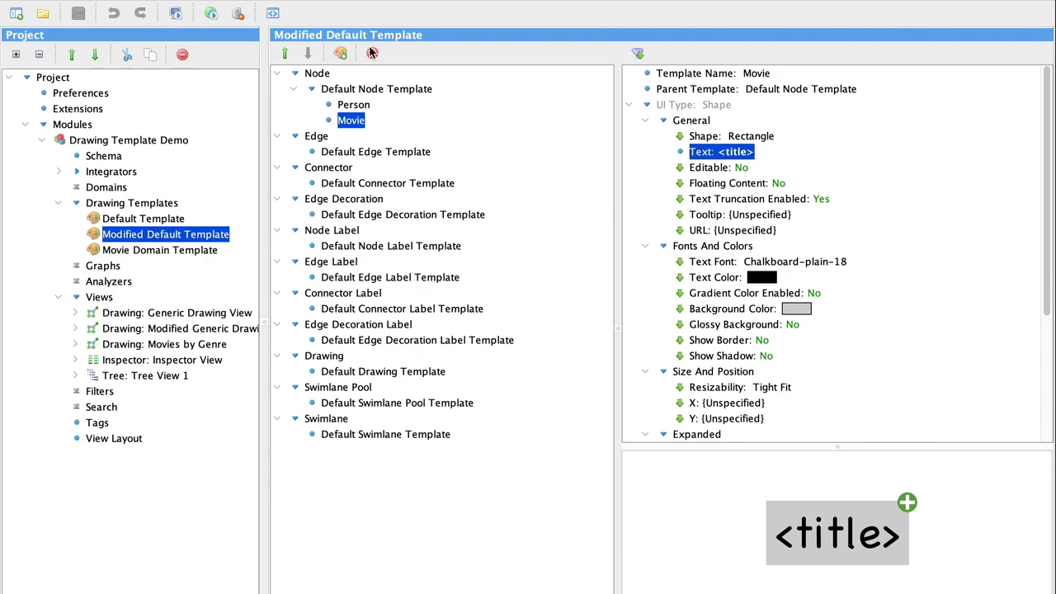
Inspect the Default Edge Template's Tooltip and the Default Edge Label Template, then select the Modified Generic Drawing view
left_click(345, 154)
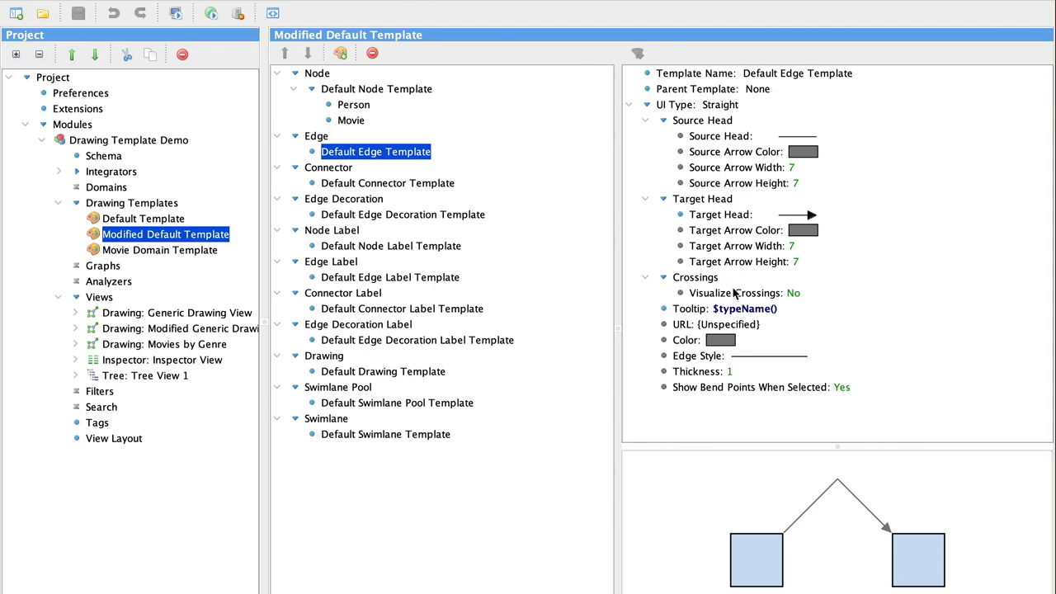
left_click(683, 313)
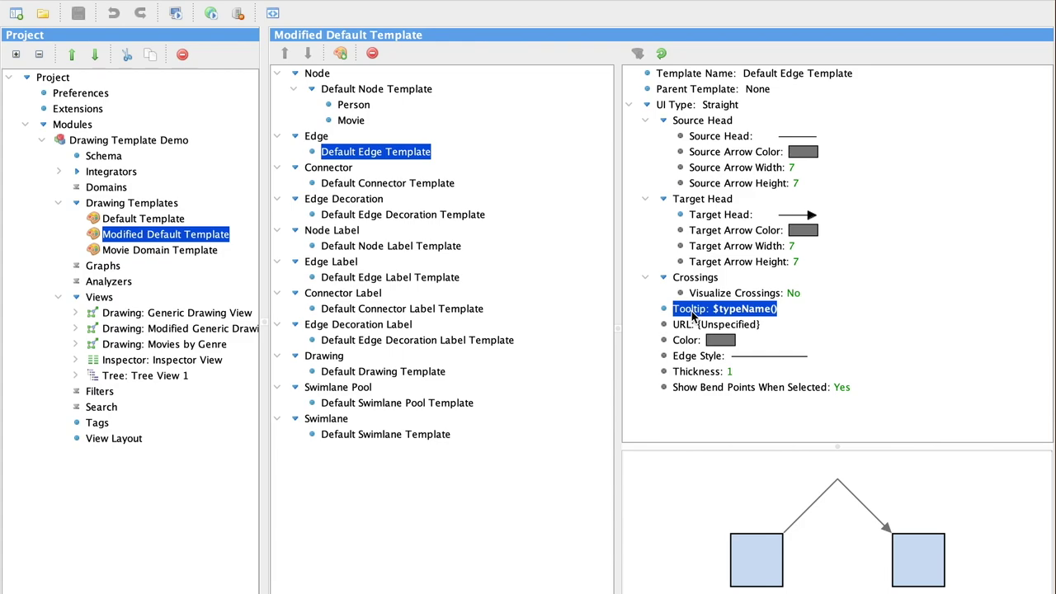
left_click(346, 214)
left_click(329, 279)
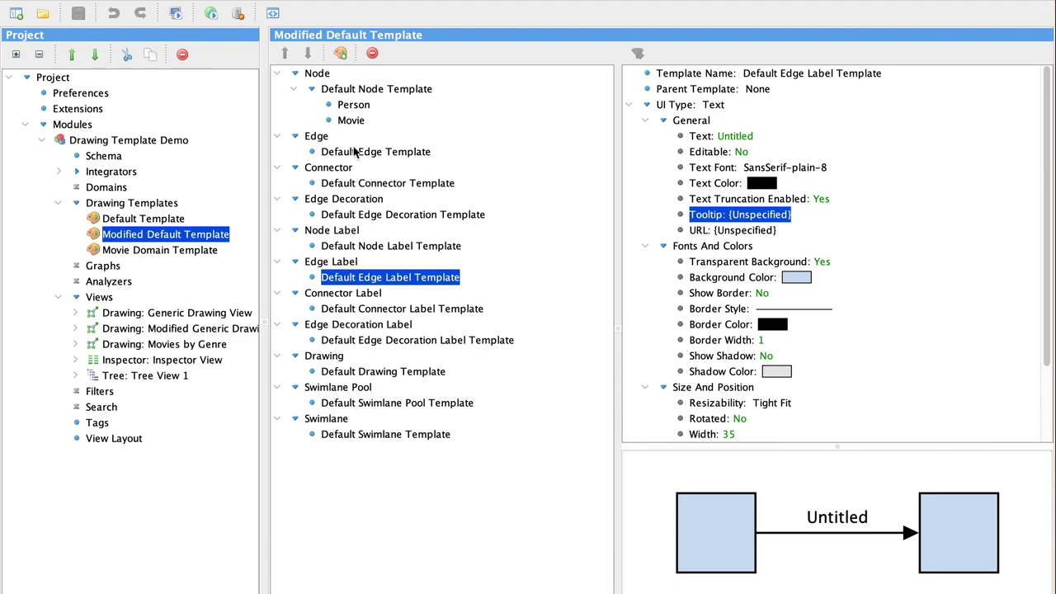
left_click(75, 328)
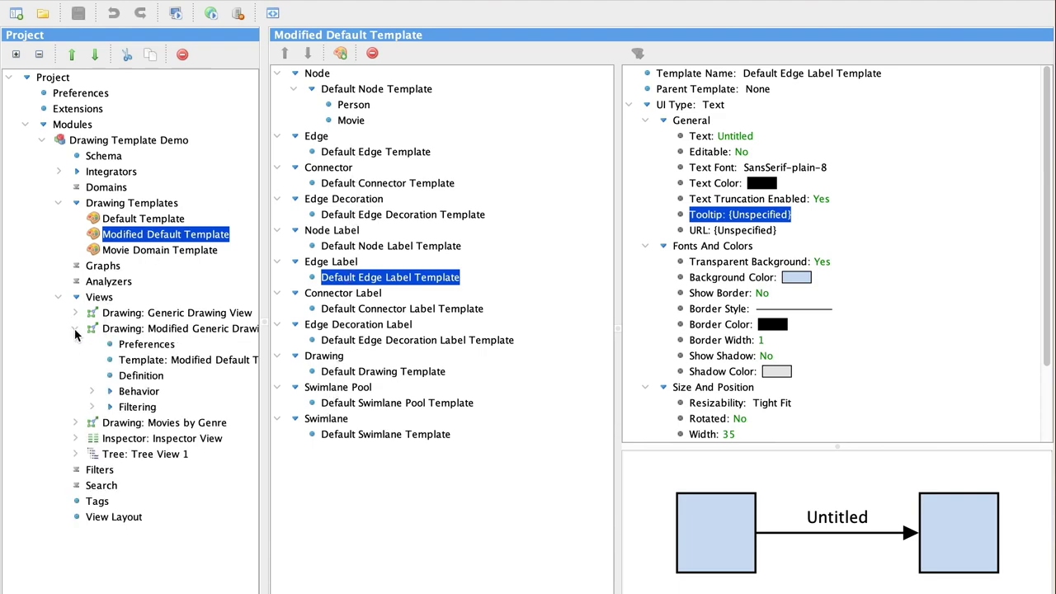
Open the Modified Generic Drawing definition and expand the Movie and Person Add Node actions
left_click(148, 363)
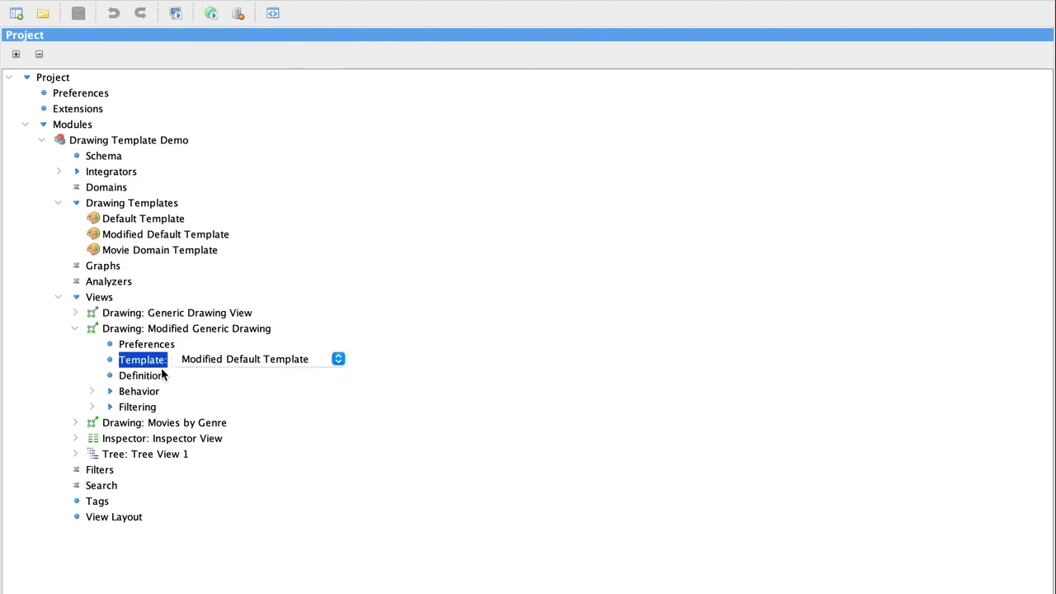
left_click(142, 378)
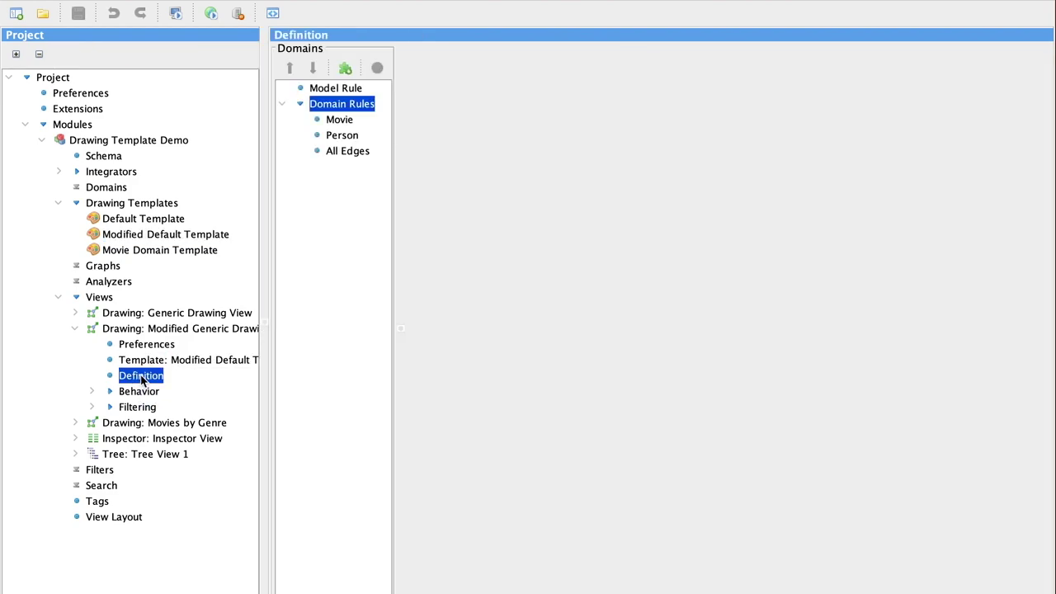
left_click(341, 120)
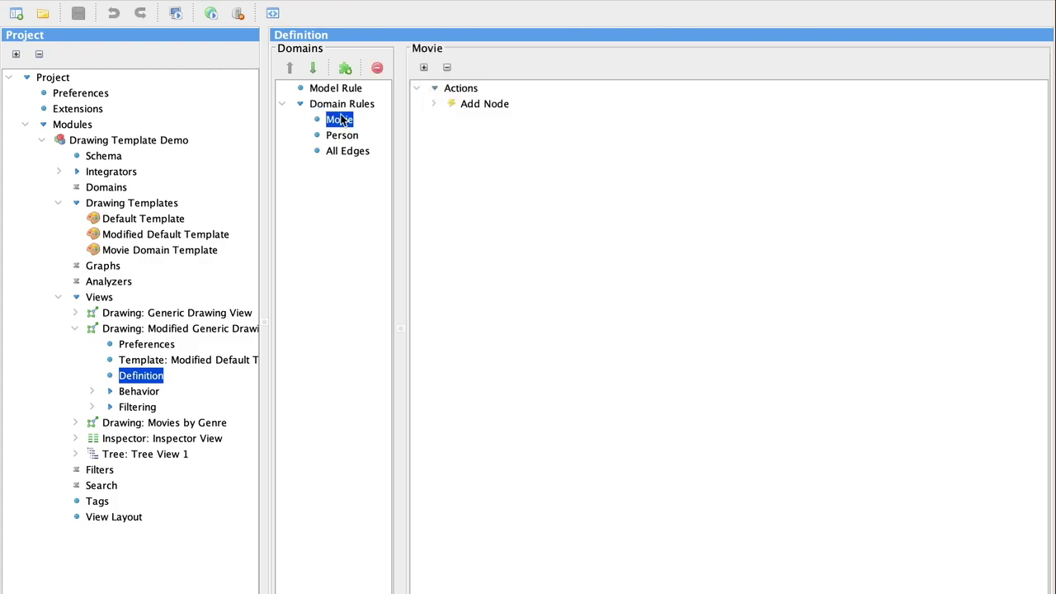
left_click(433, 105)
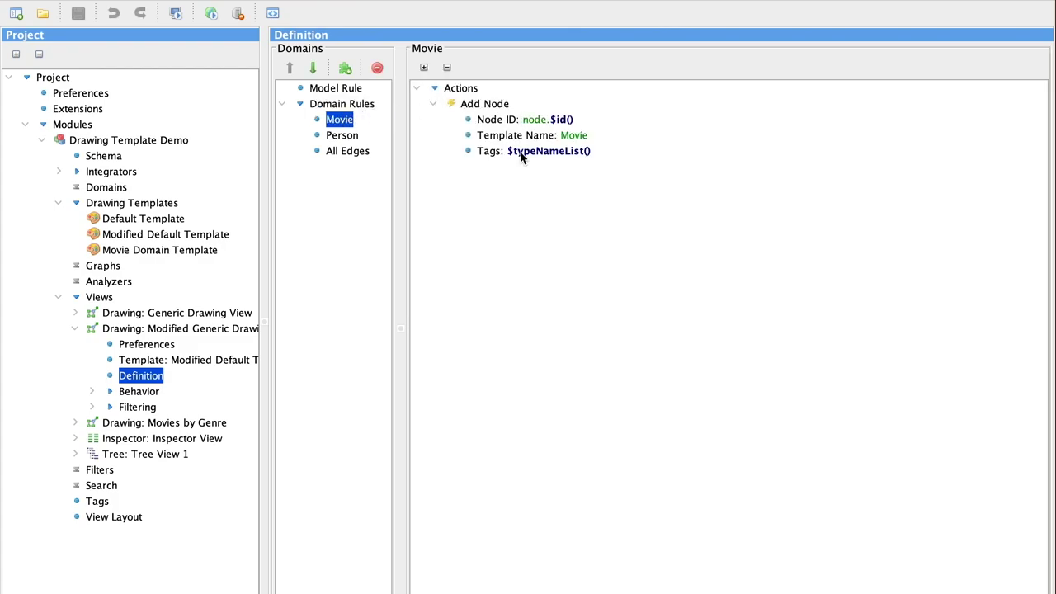
left_click(353, 137)
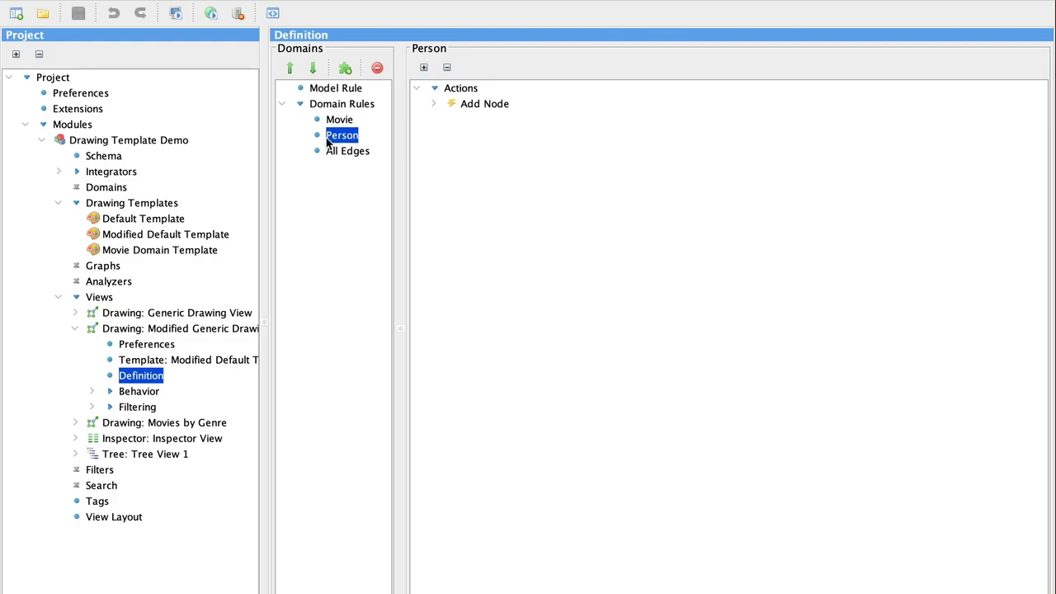
left_click(434, 104)
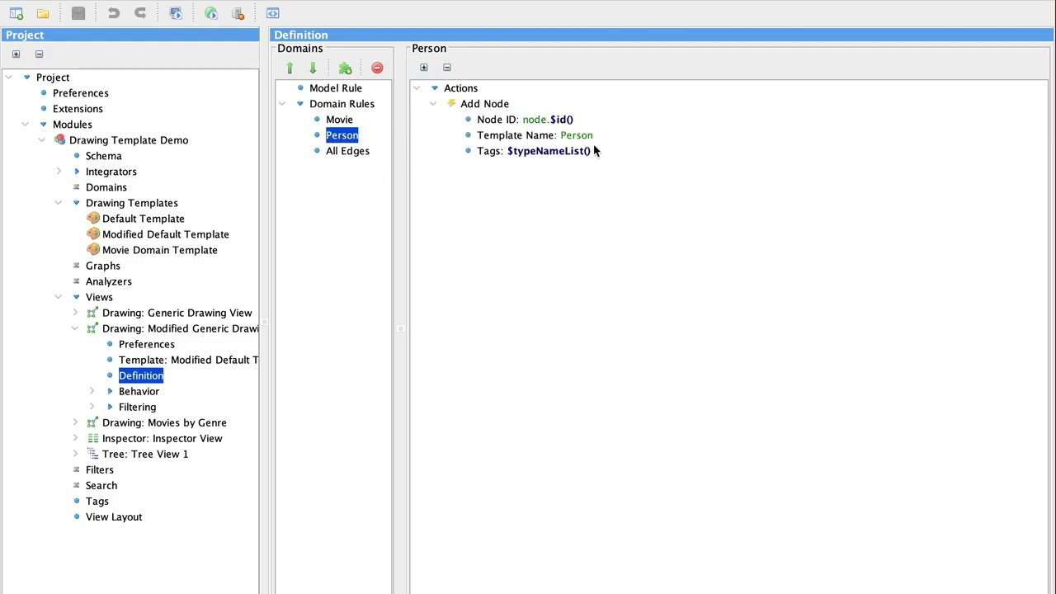
Expand the All Edges rule's Add Edge and Add Edge Label actions
left_click(333, 153)
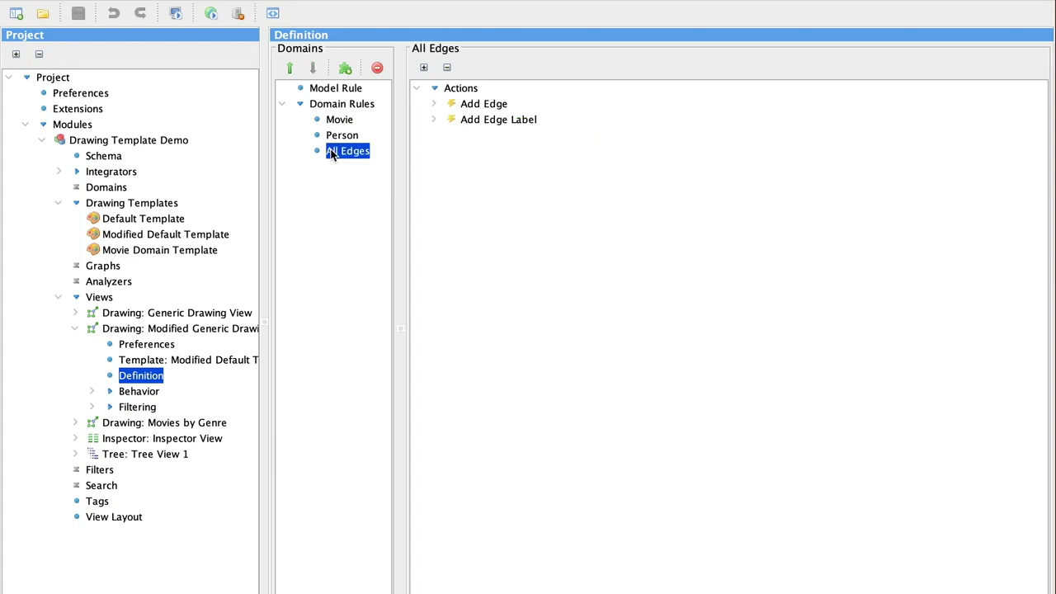
left_click(433, 104)
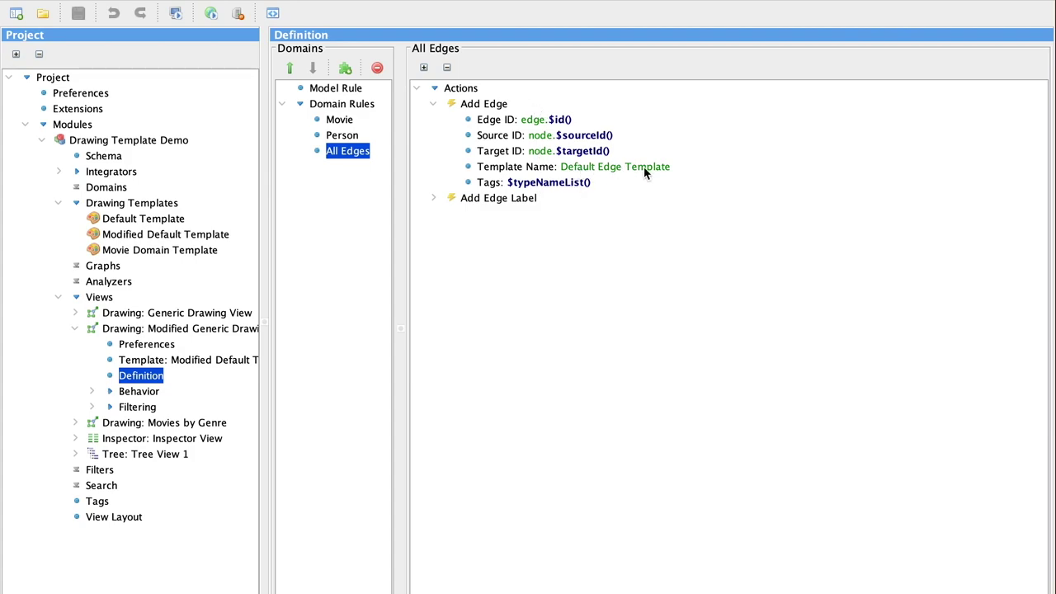
left_click(434, 199)
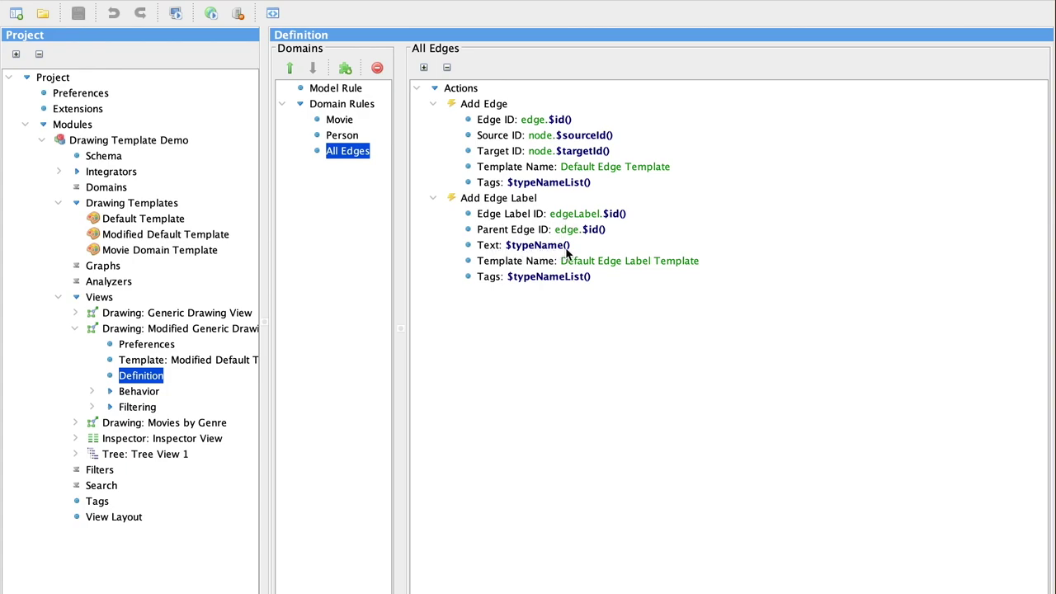
left_click(498, 201)
double_click(497, 201)
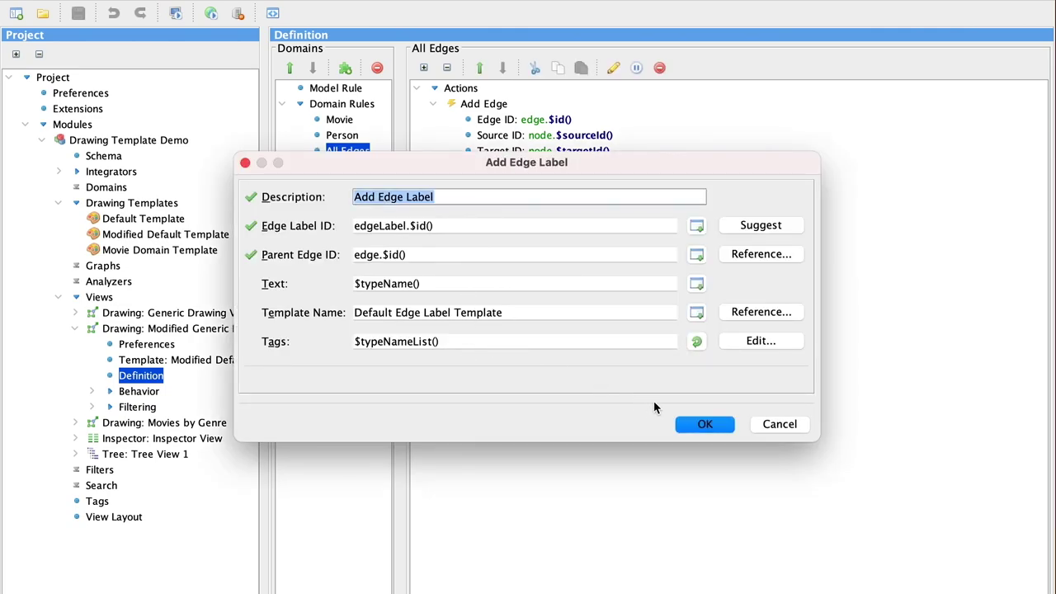
left_click(703, 425)
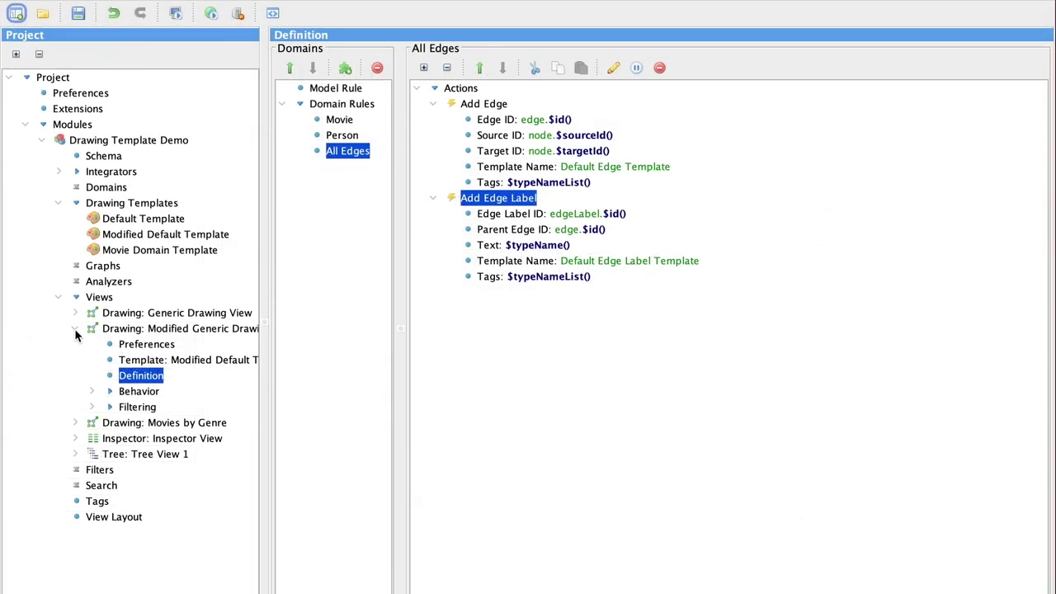
left_click(74, 328)
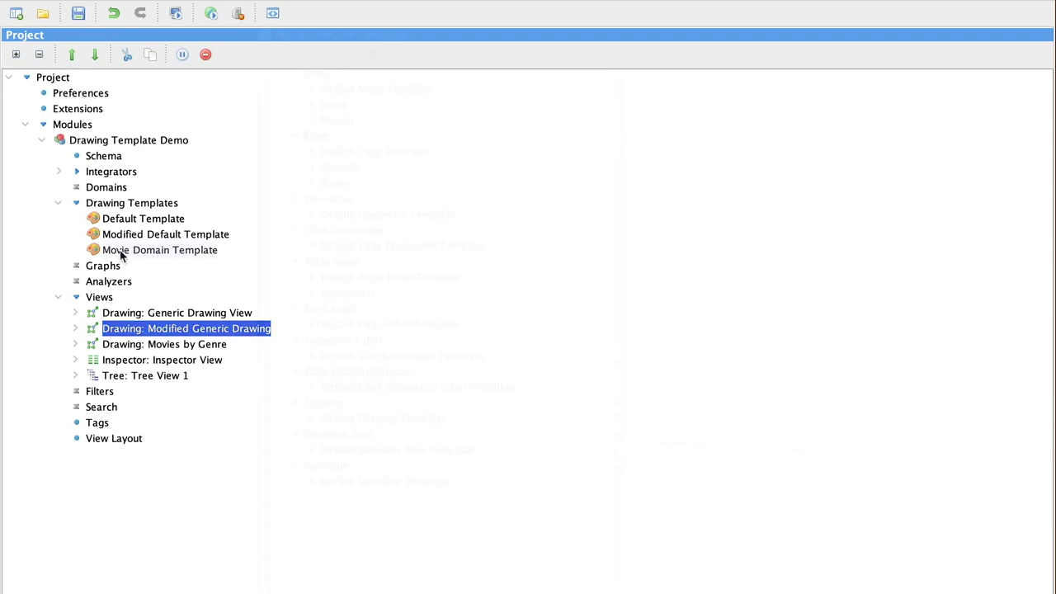
In the Movie Domain Template, review the Movie template's image settings, then the Person template's Tooltip
left_click(120, 251)
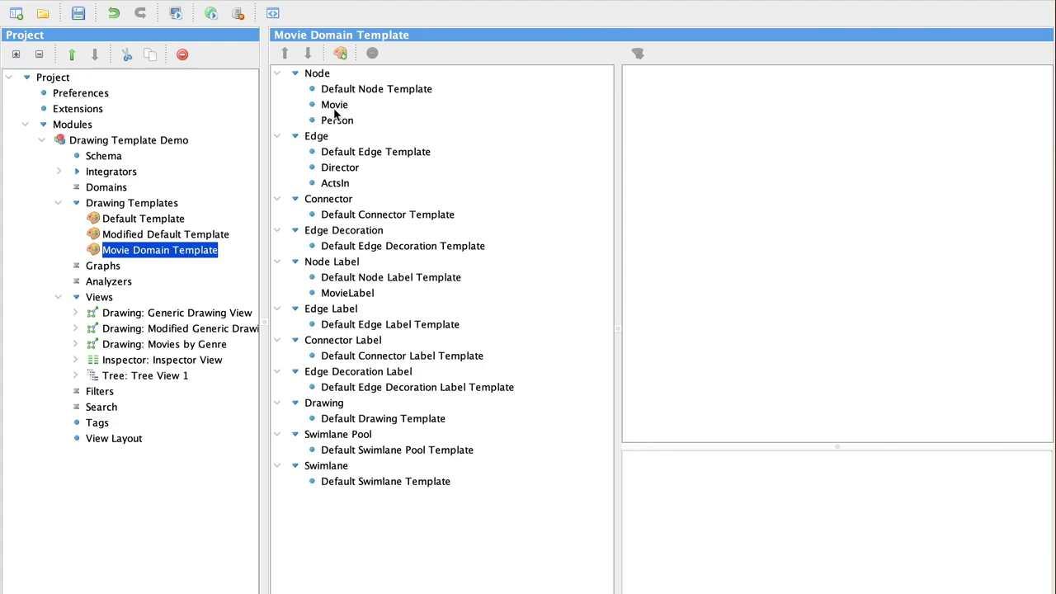
left_click(334, 106)
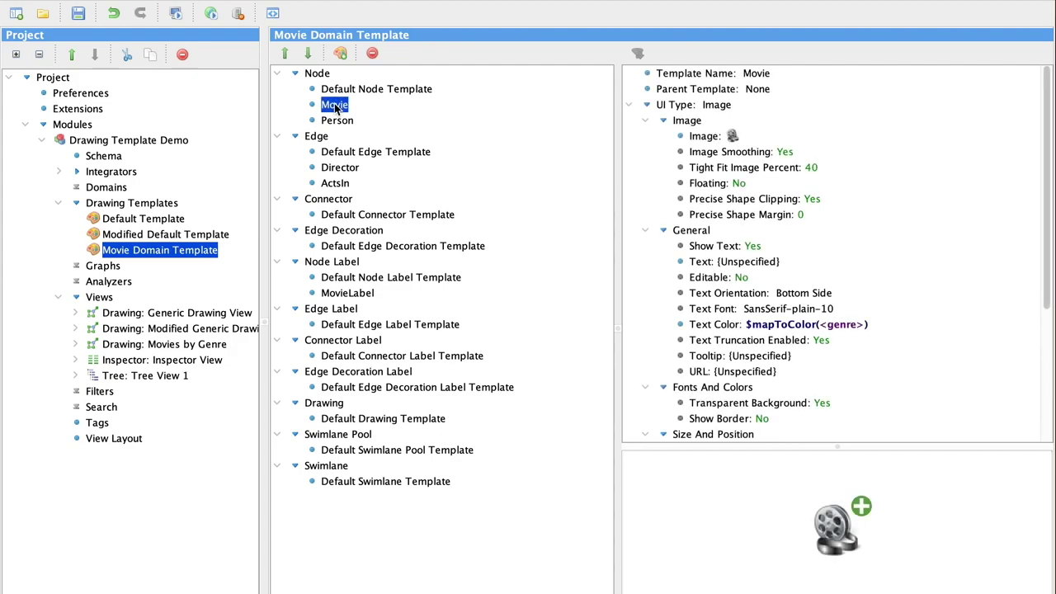
left_click(707, 140)
double_click(708, 142)
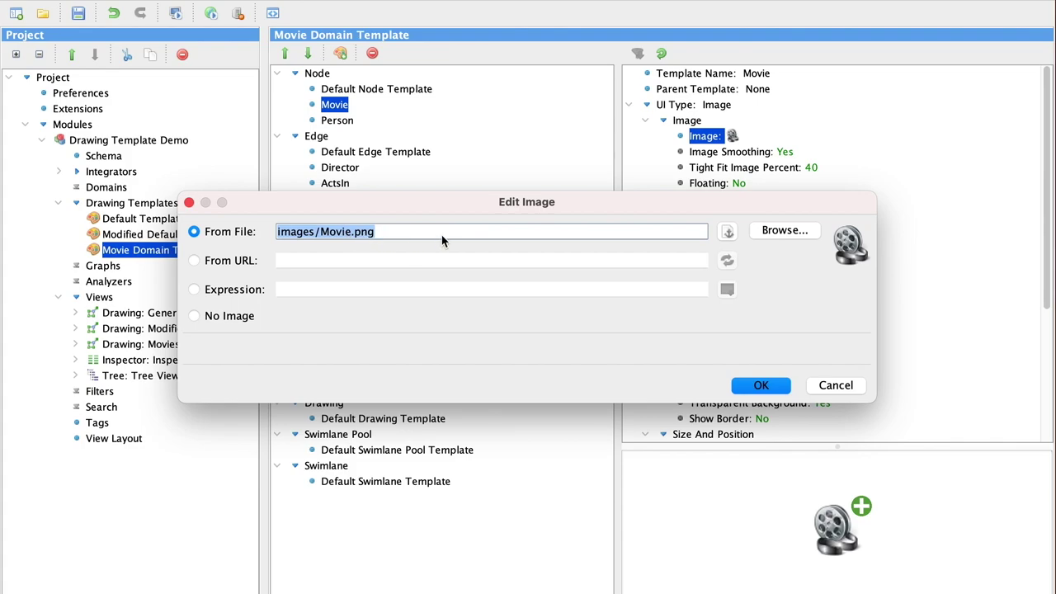
left_click(835, 386)
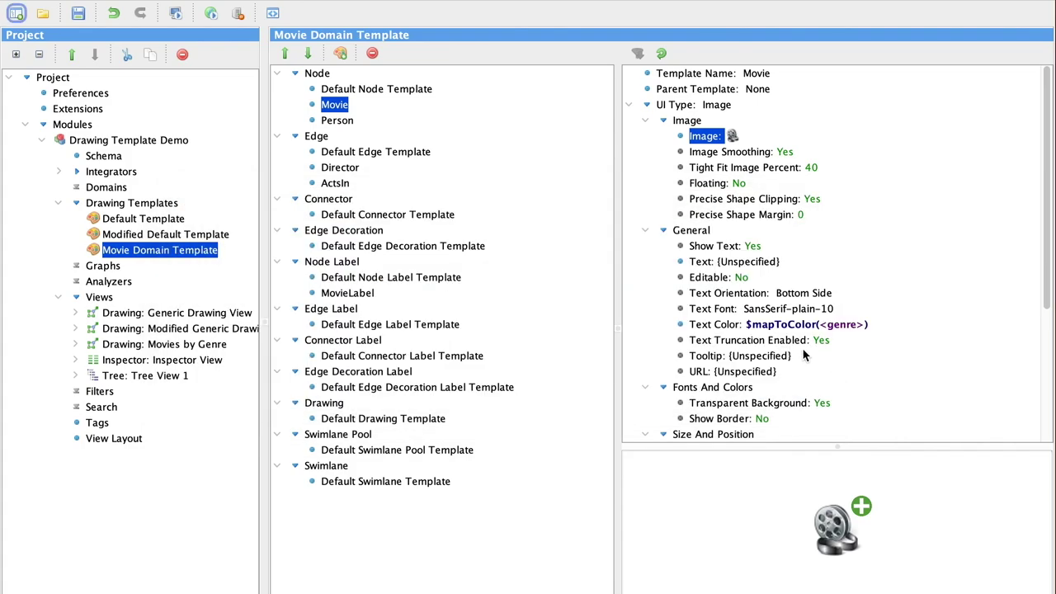
double_click(335, 122)
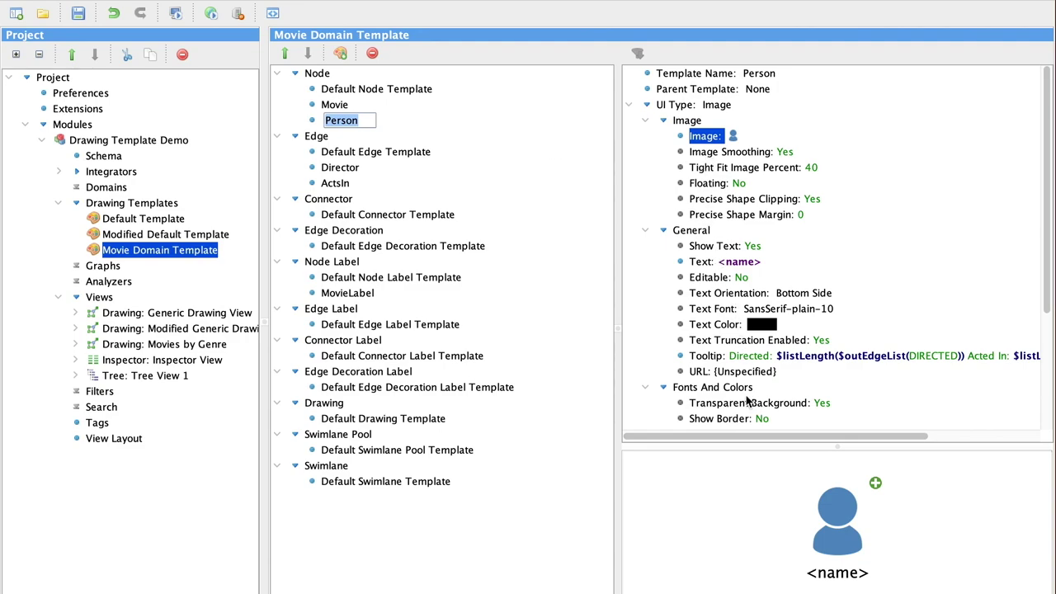
left_click(714, 361)
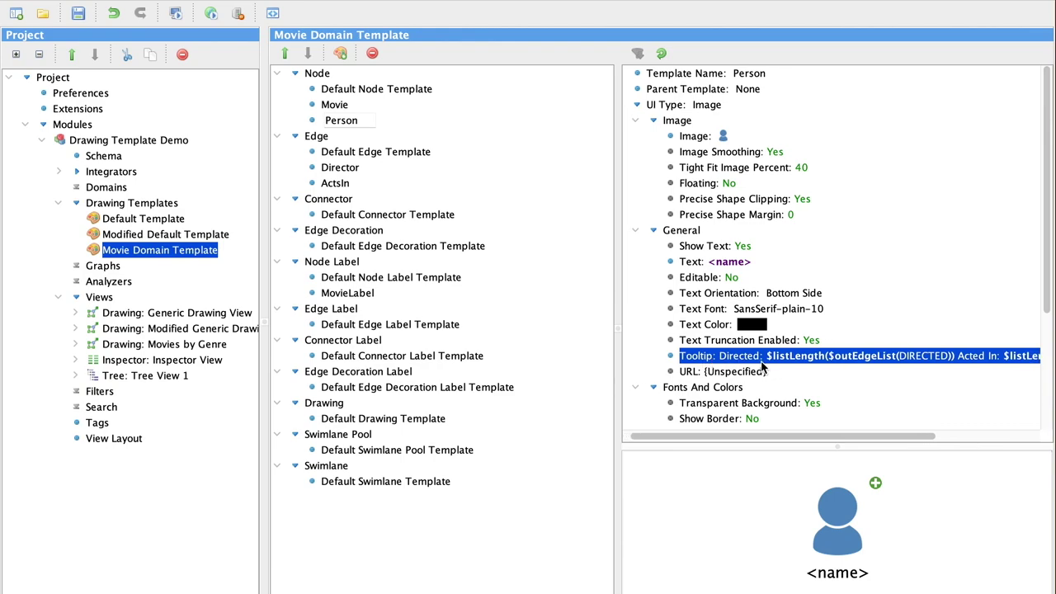
double_click(702, 361)
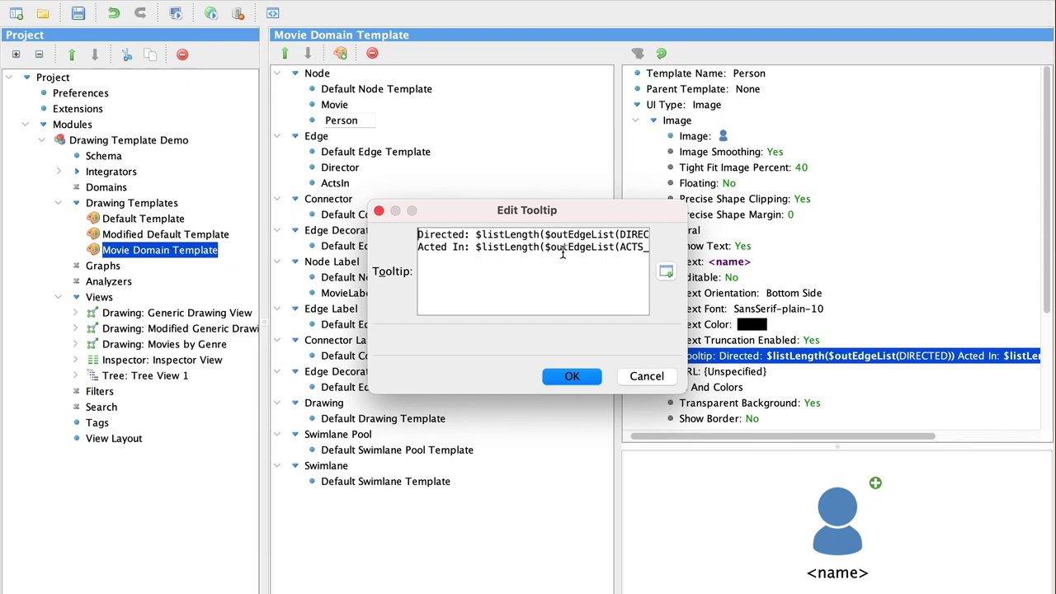
left_click(667, 272)
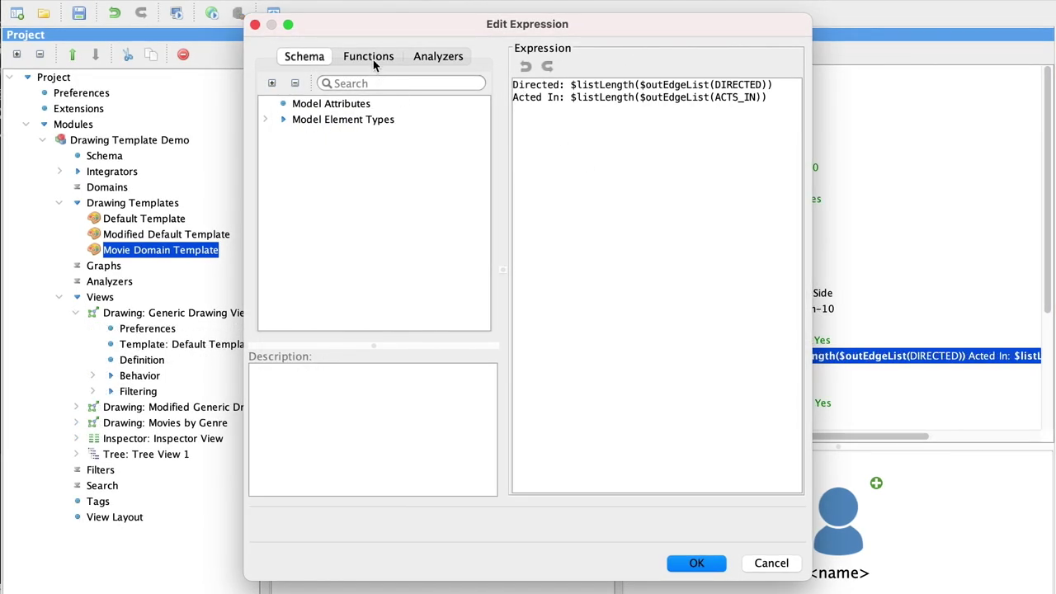
left_click(372, 57)
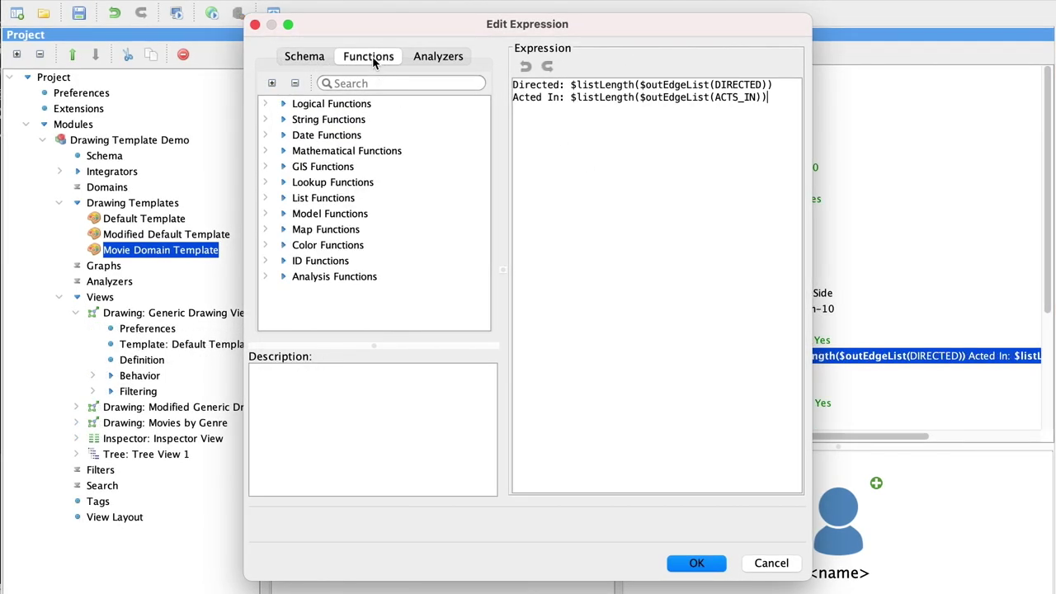
left_click(262, 199)
left_click(352, 251)
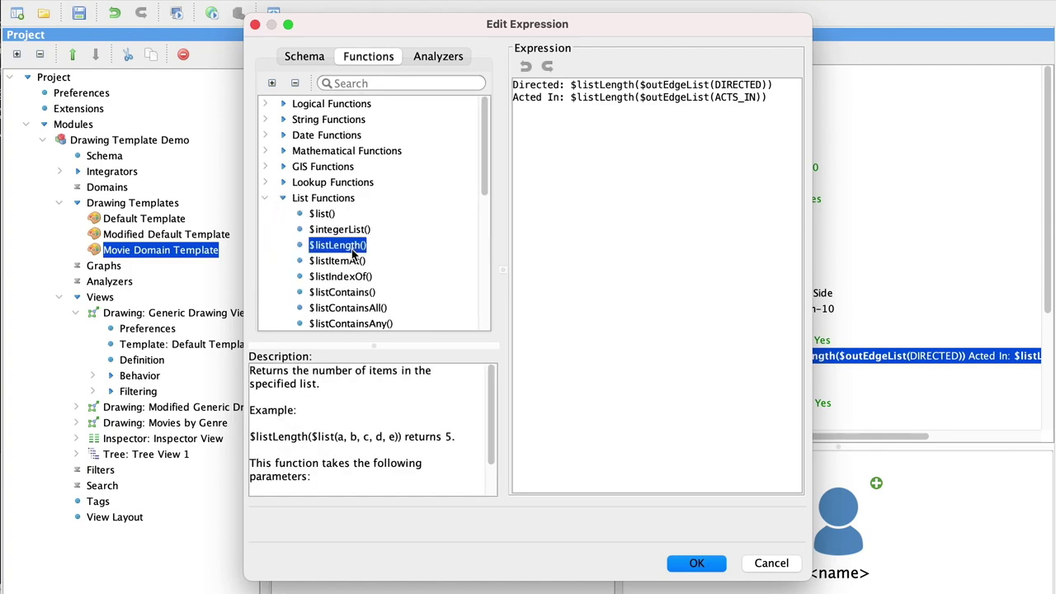
triple_click(277, 376)
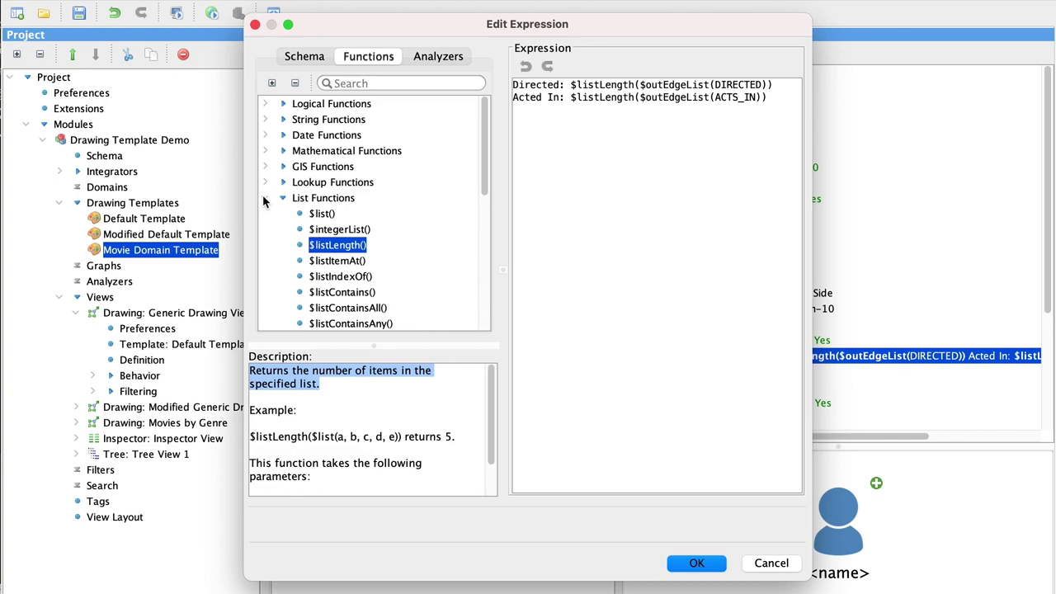
left_click(264, 199)
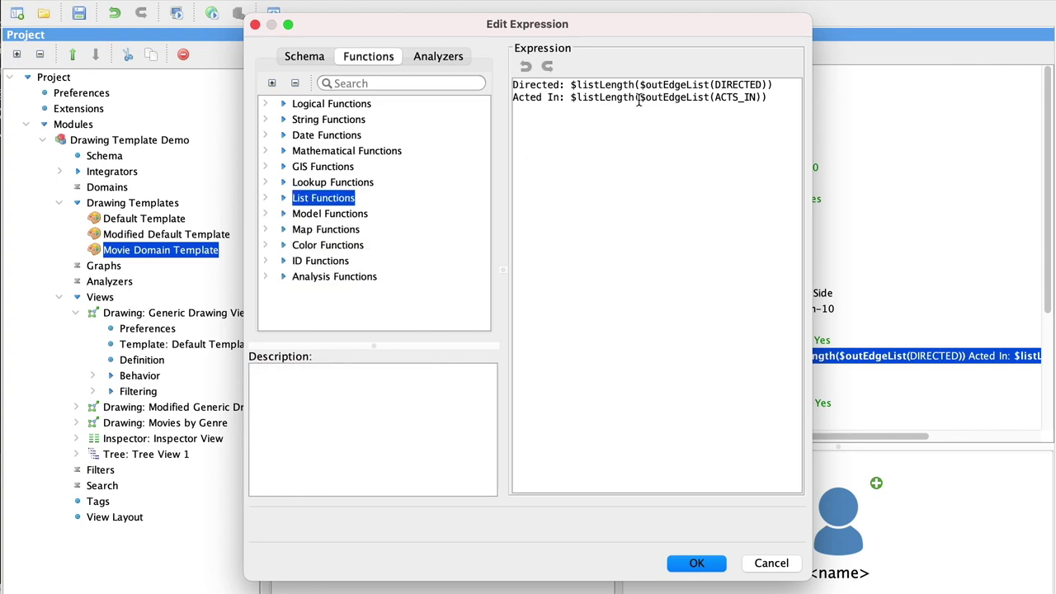
left_click_drag(637, 99, 758, 99)
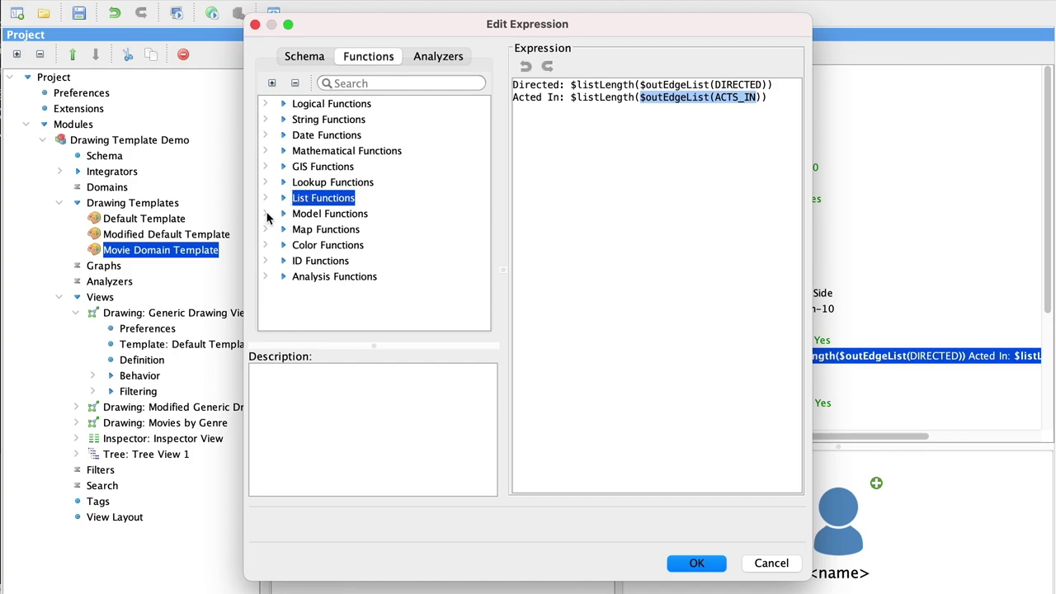
left_click(265, 215)
scroll(368, 264, "down", 5)
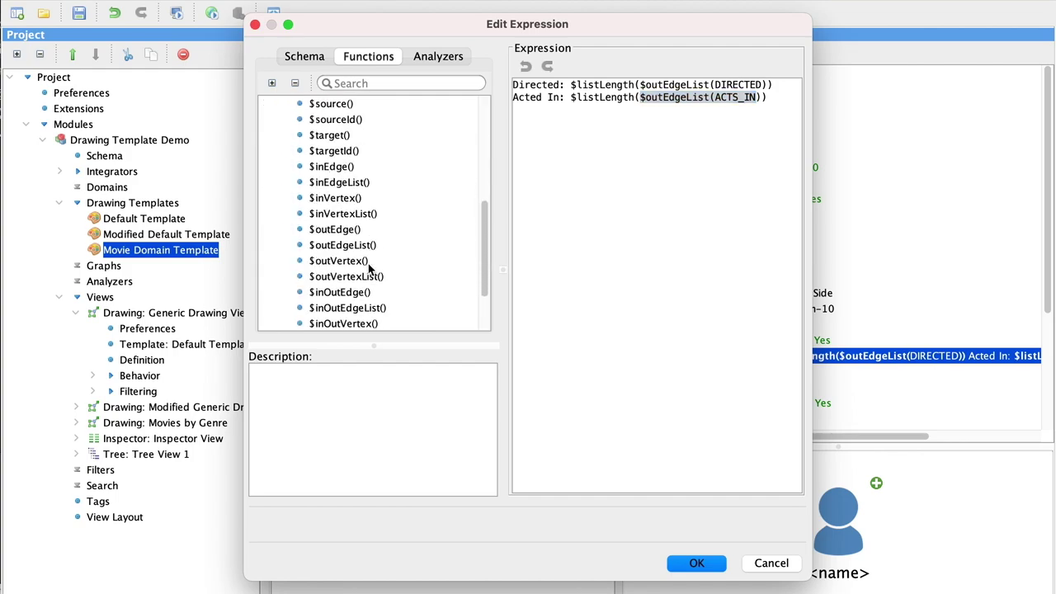
left_click(335, 246)
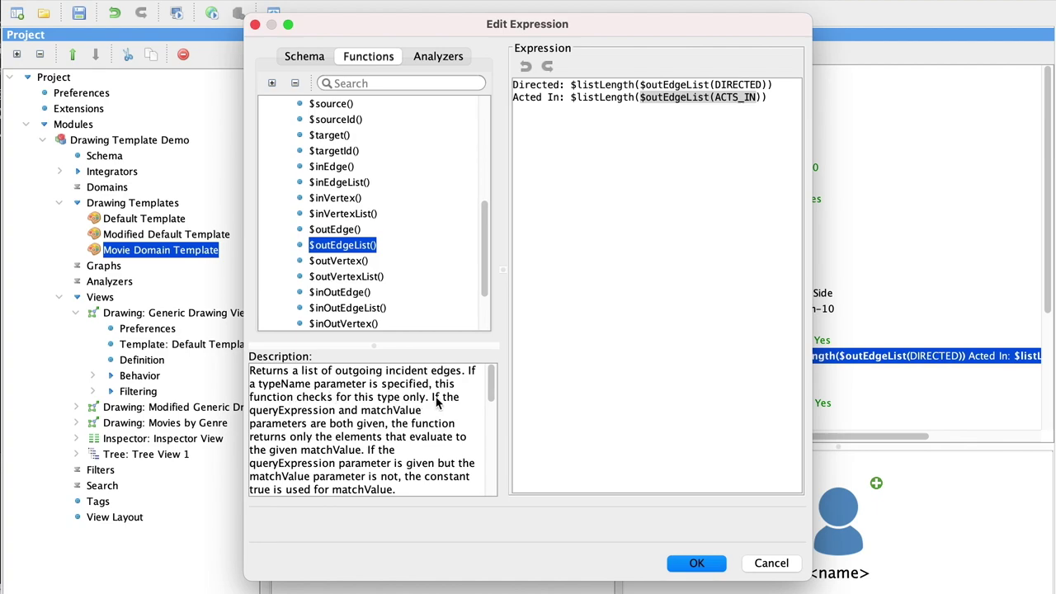
left_click_drag(429, 399, 245, 369)
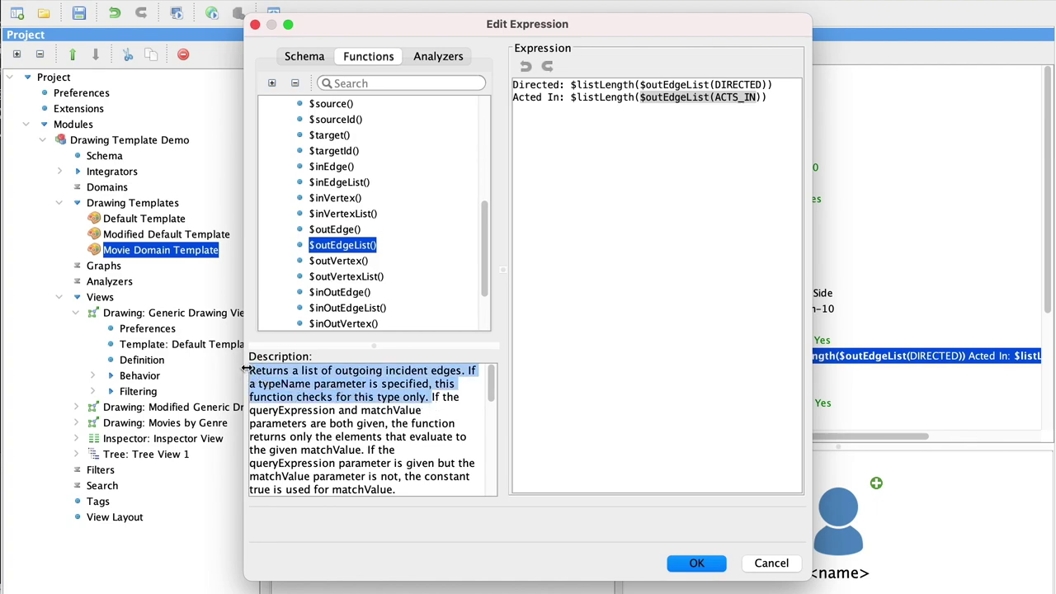
left_click(708, 566)
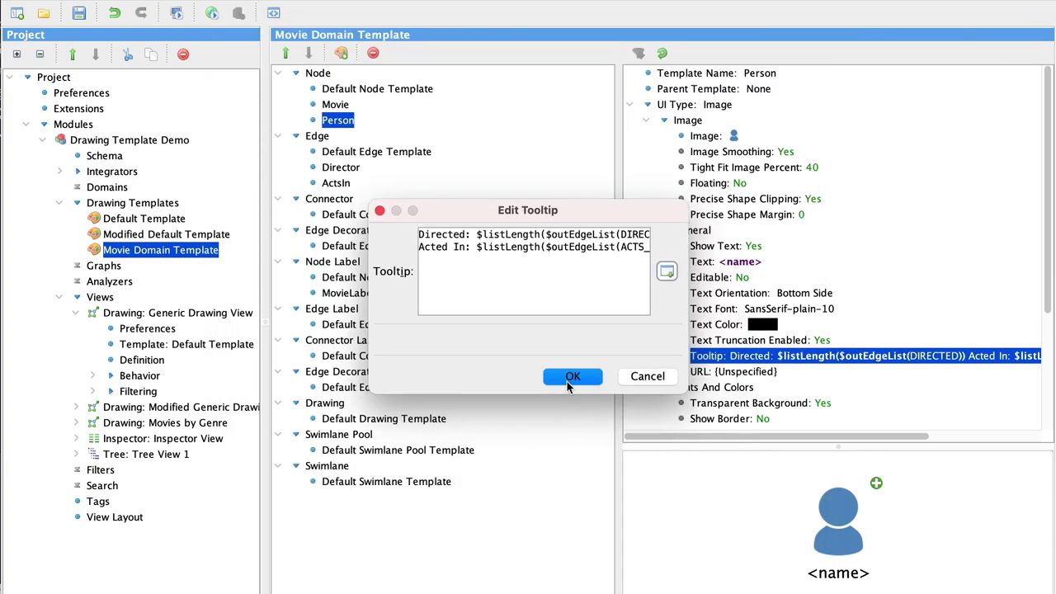
left_click(567, 381)
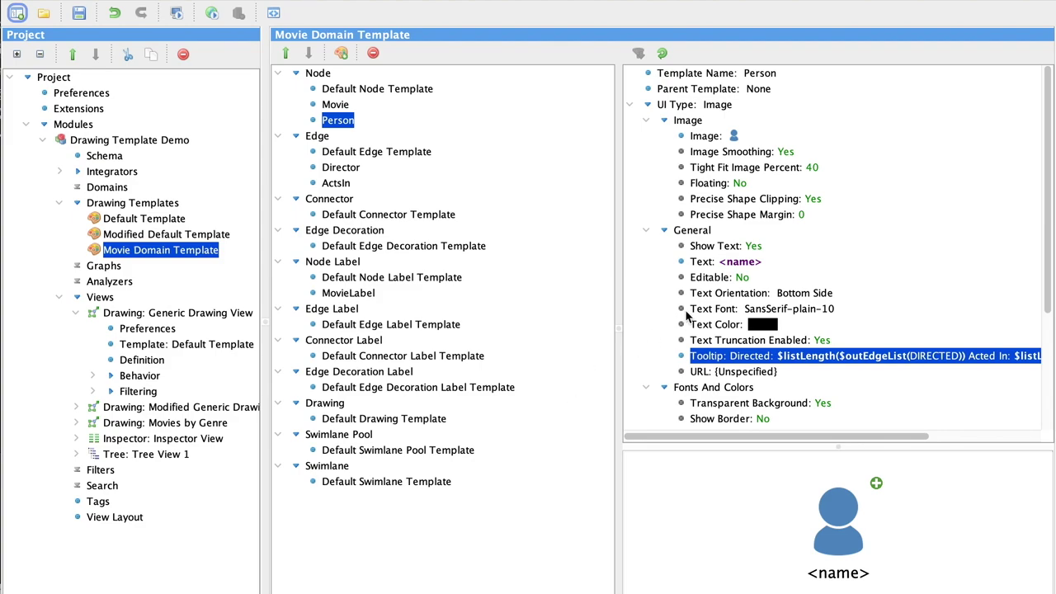
left_click(317, 136)
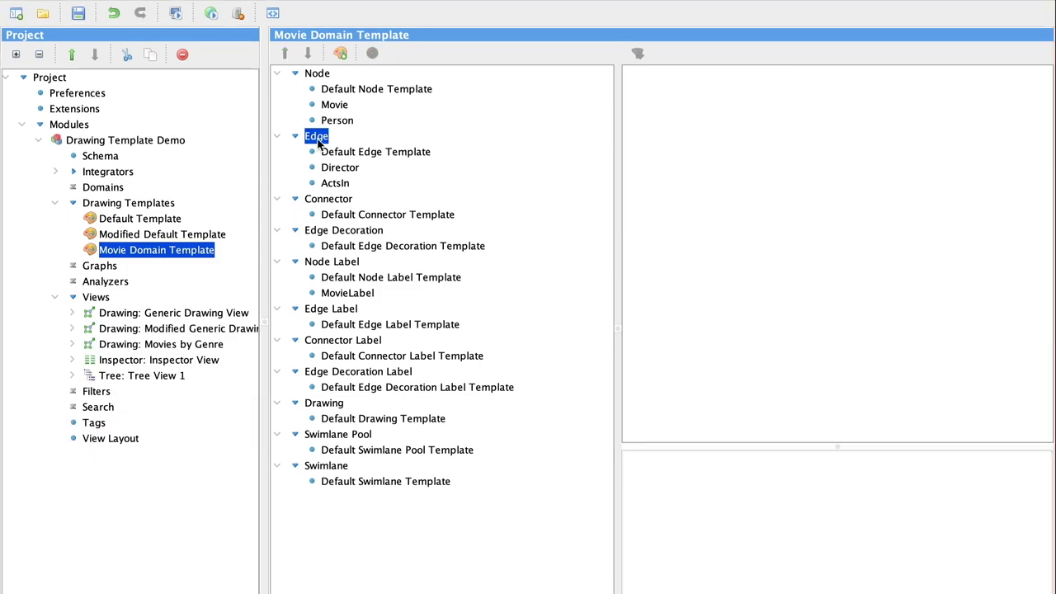
Give the Director edge template a standard arrow as its target head
key("Down")
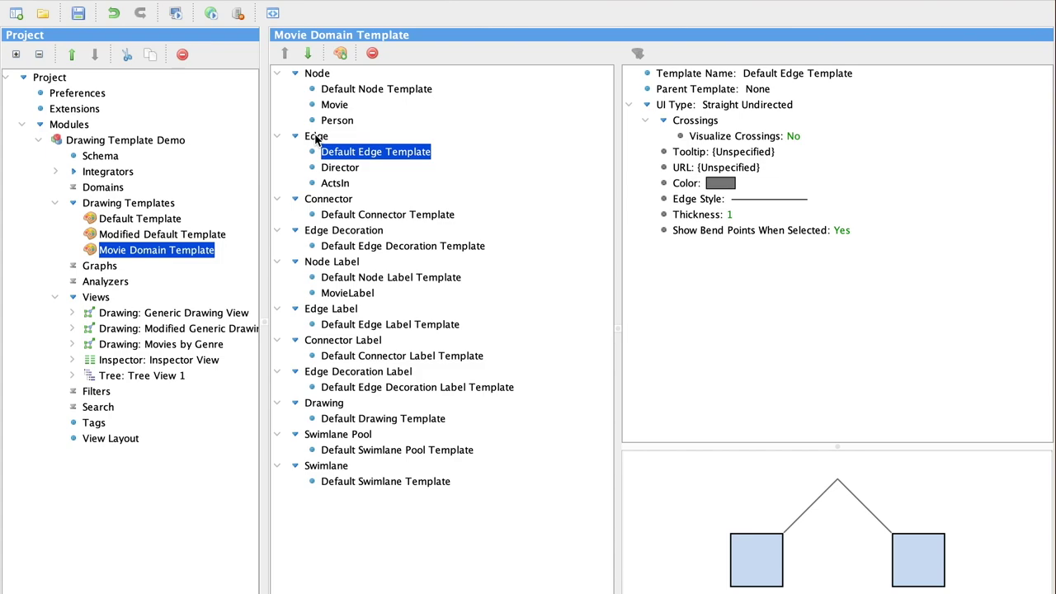
left_click(334, 173)
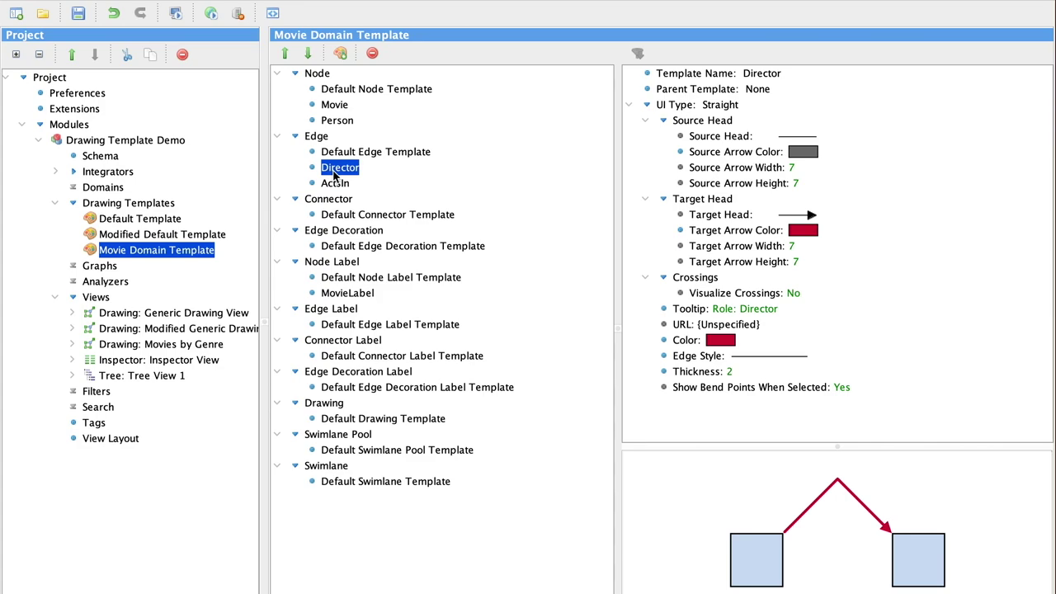
double_click(812, 215)
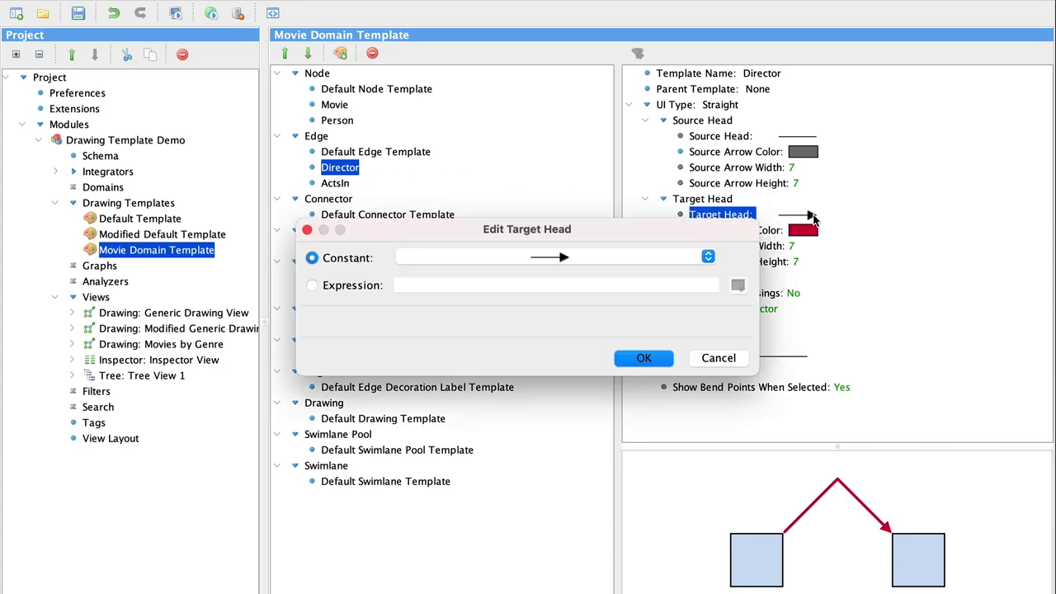
left_click(708, 258)
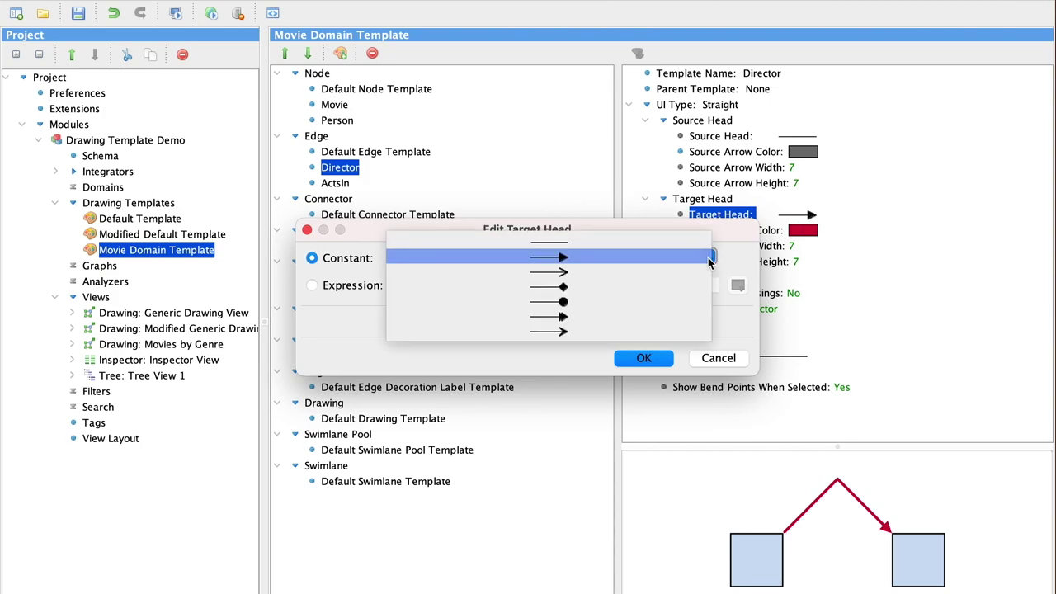
left_click(708, 259)
left_click(661, 357)
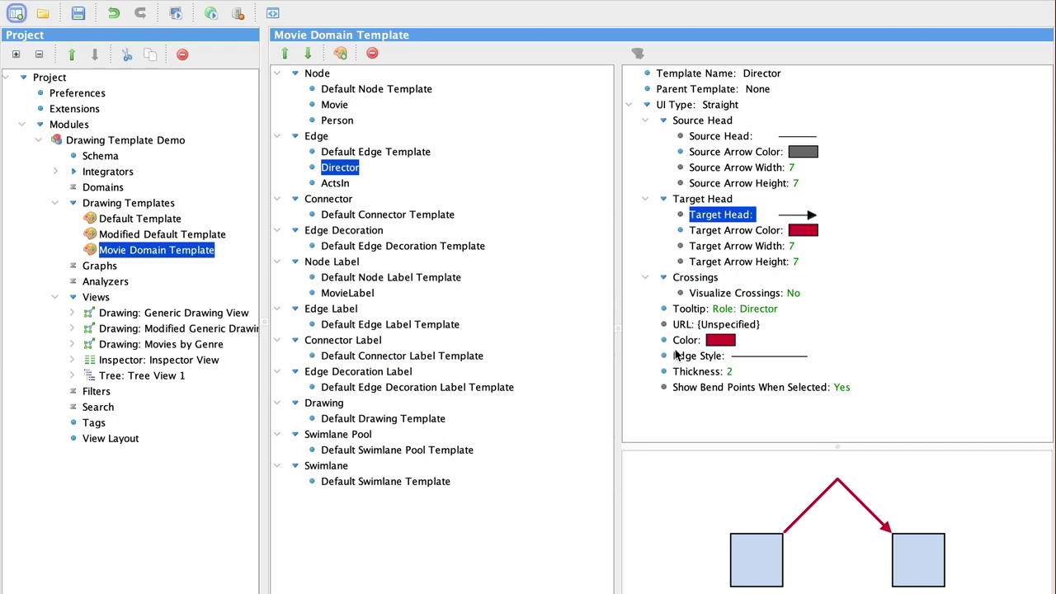
left_click(685, 340)
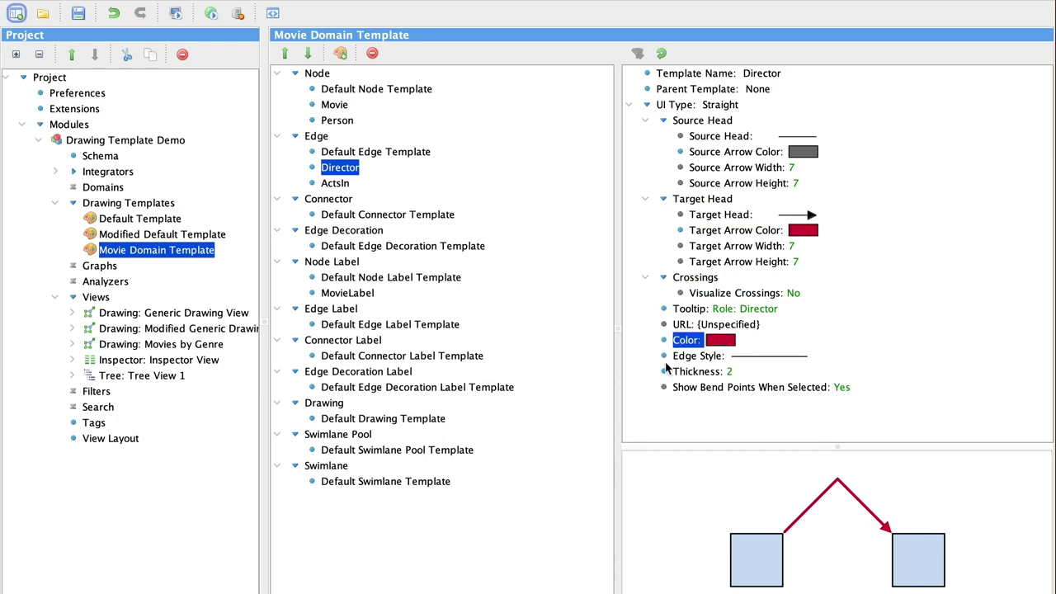
Change the ActsIn edge template's edge style to a dotted line
left_click(336, 186)
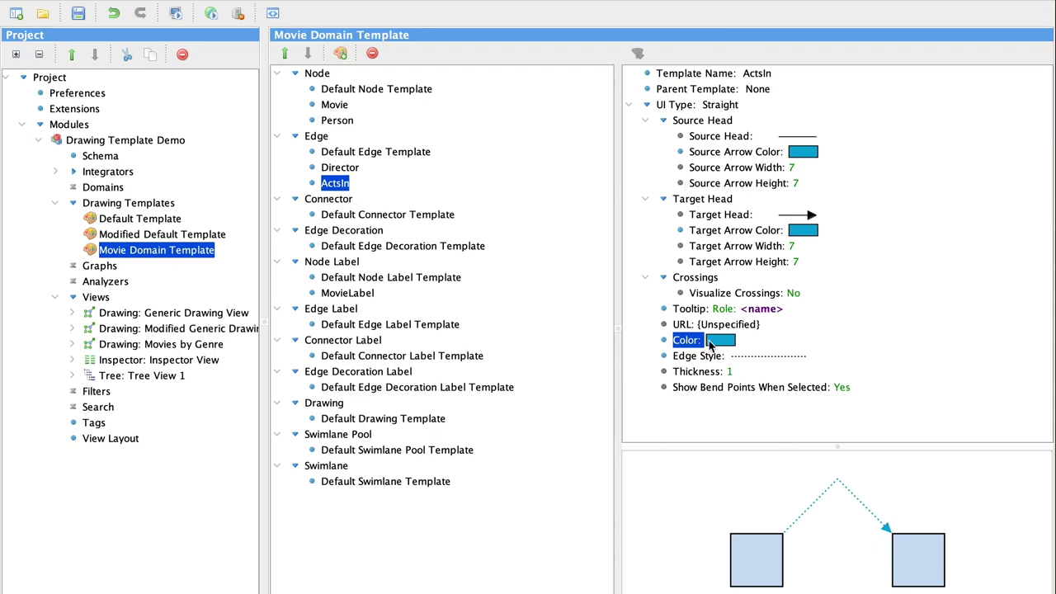
left_click(783, 356)
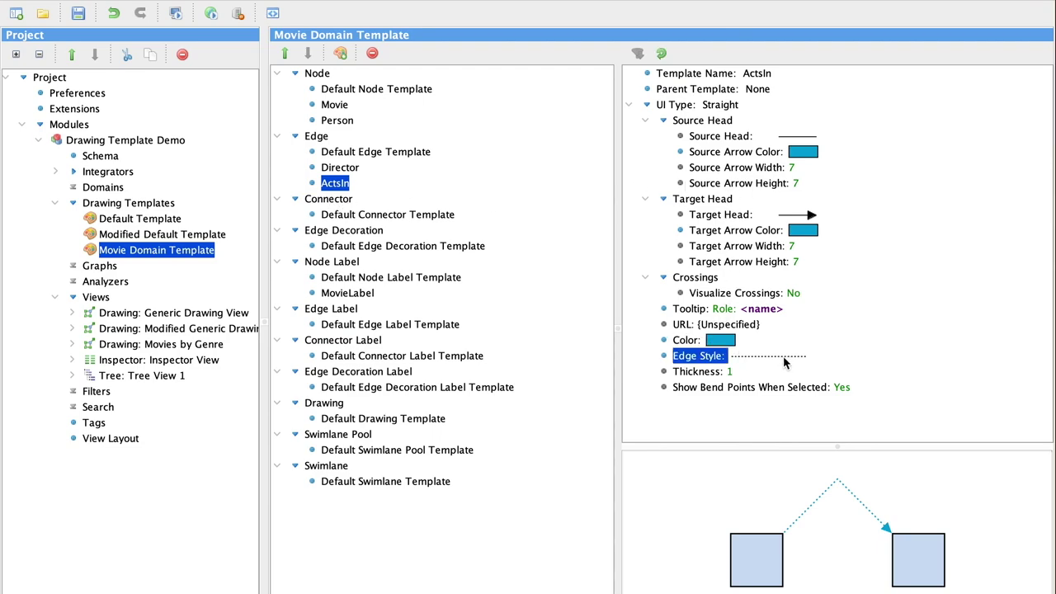
double_click(783, 356)
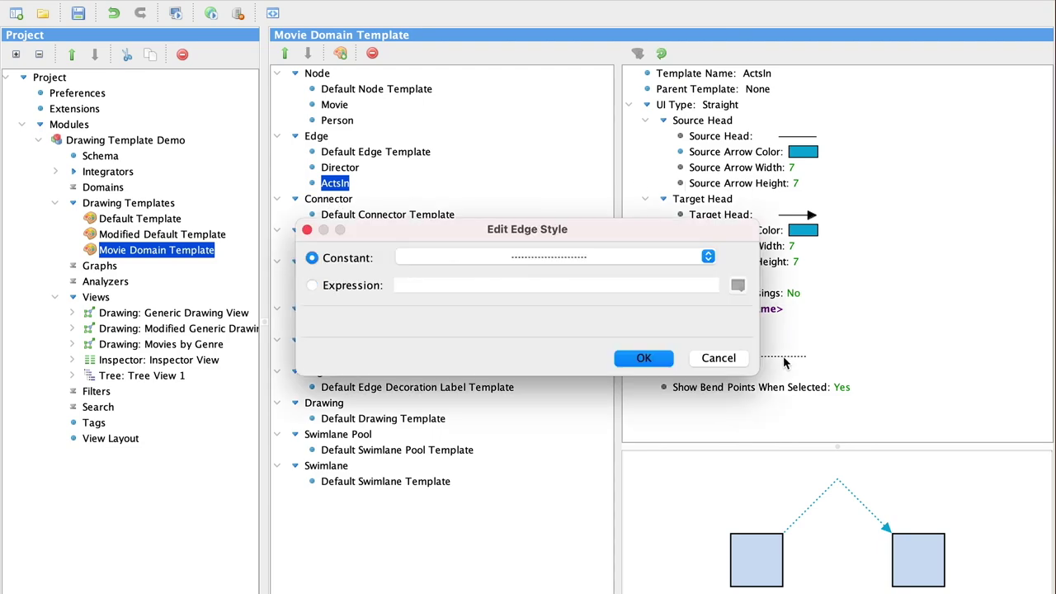
left_click(709, 255)
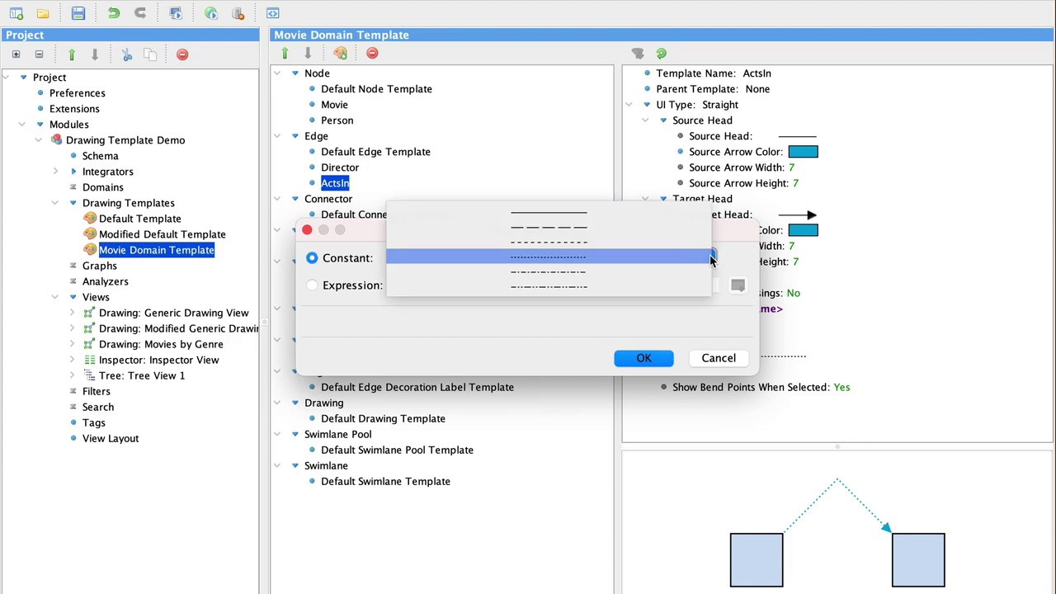
left_click(575, 258)
left_click(645, 360)
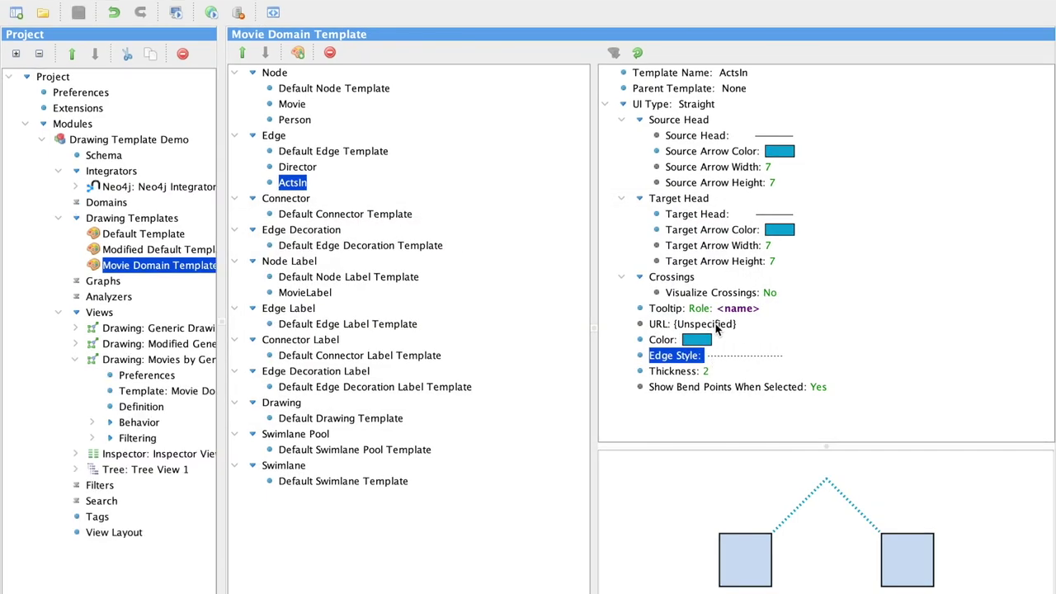
left_click(691, 310)
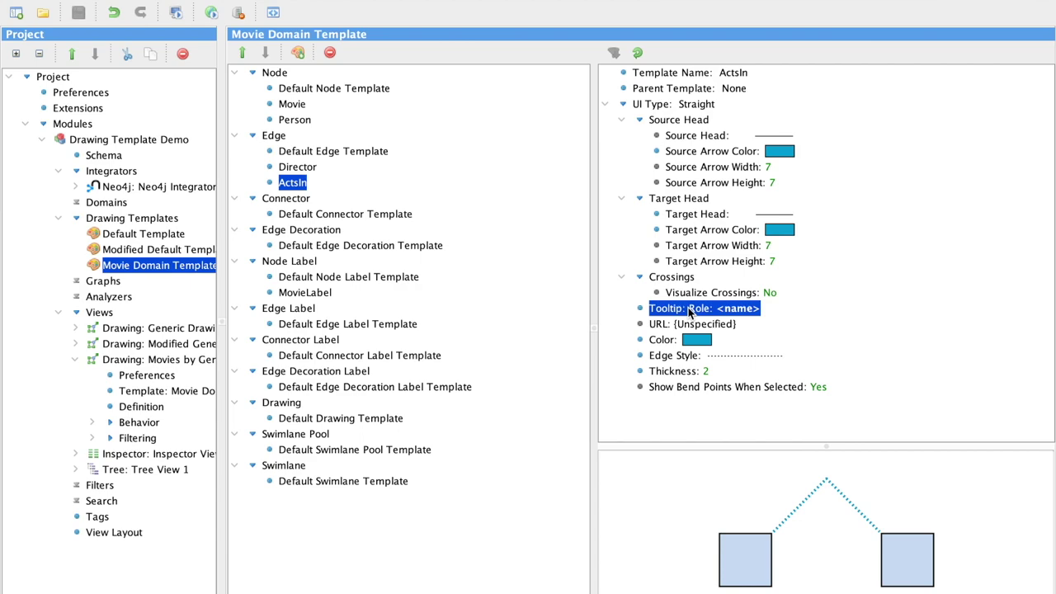
Keep the ActsIn tooltip expression as Role: <name> using the ACTS_IN name attribute
double_click(691, 310)
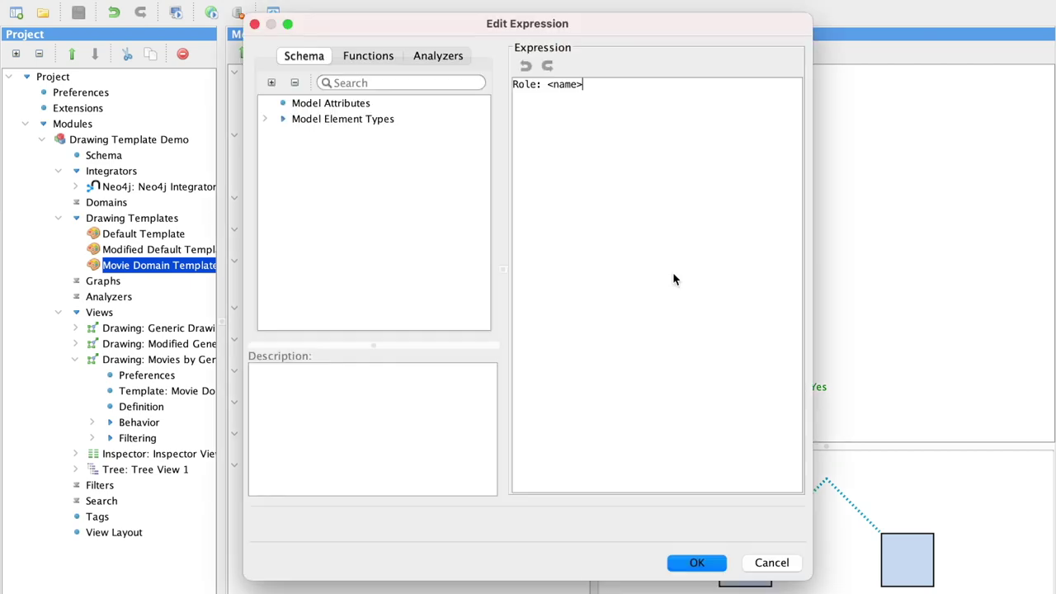
left_click(667, 271)
left_click(266, 120)
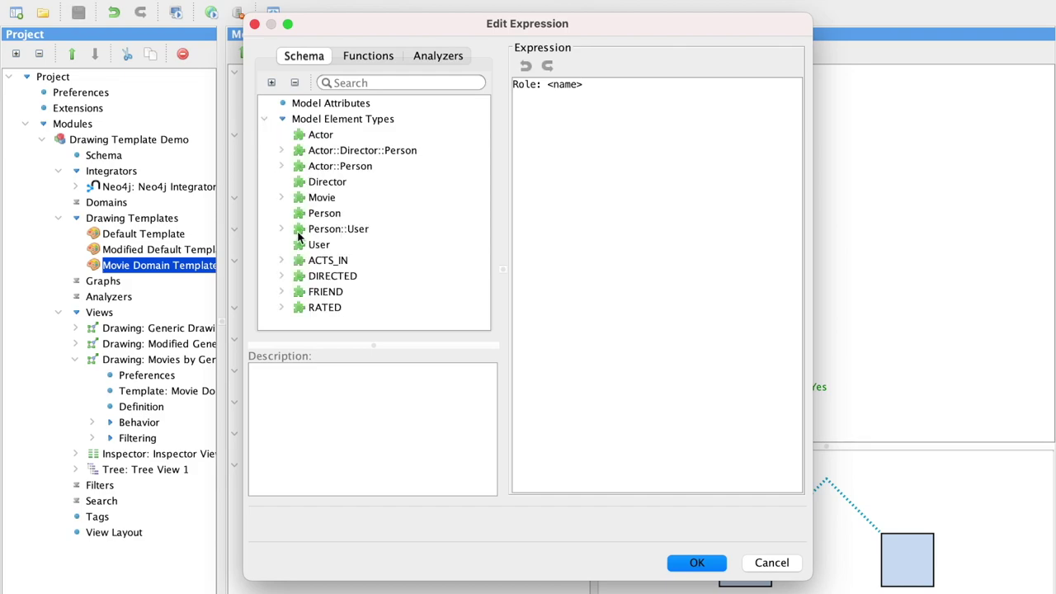
left_click(281, 260)
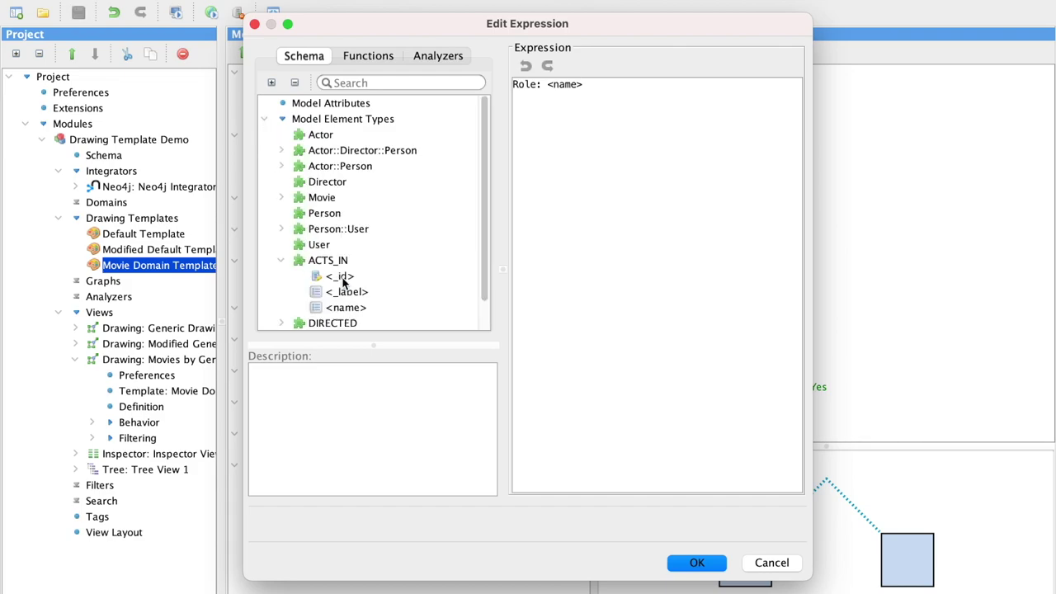
left_click(346, 308)
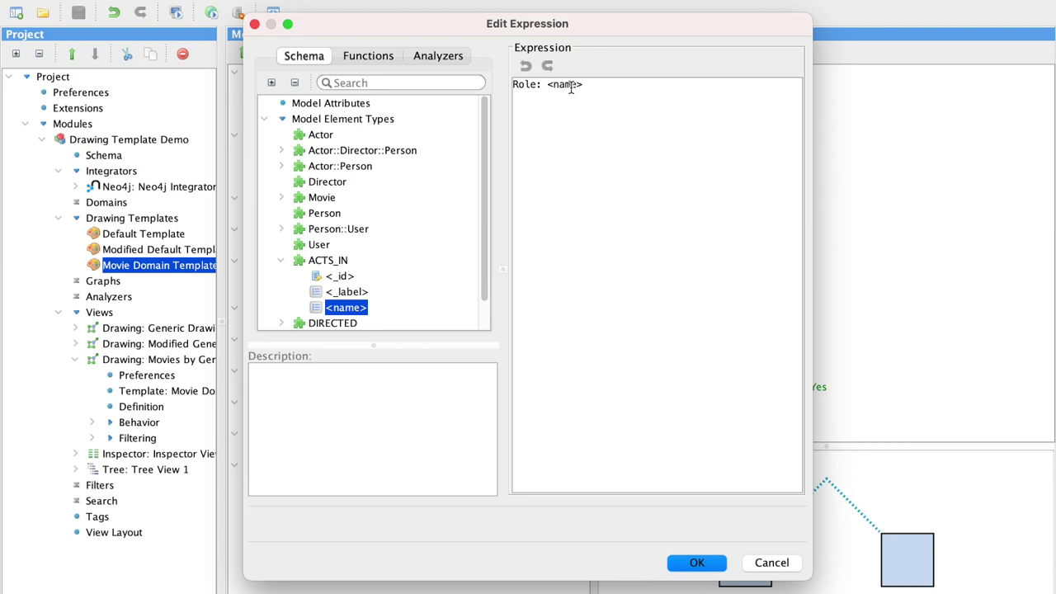
left_click(702, 567)
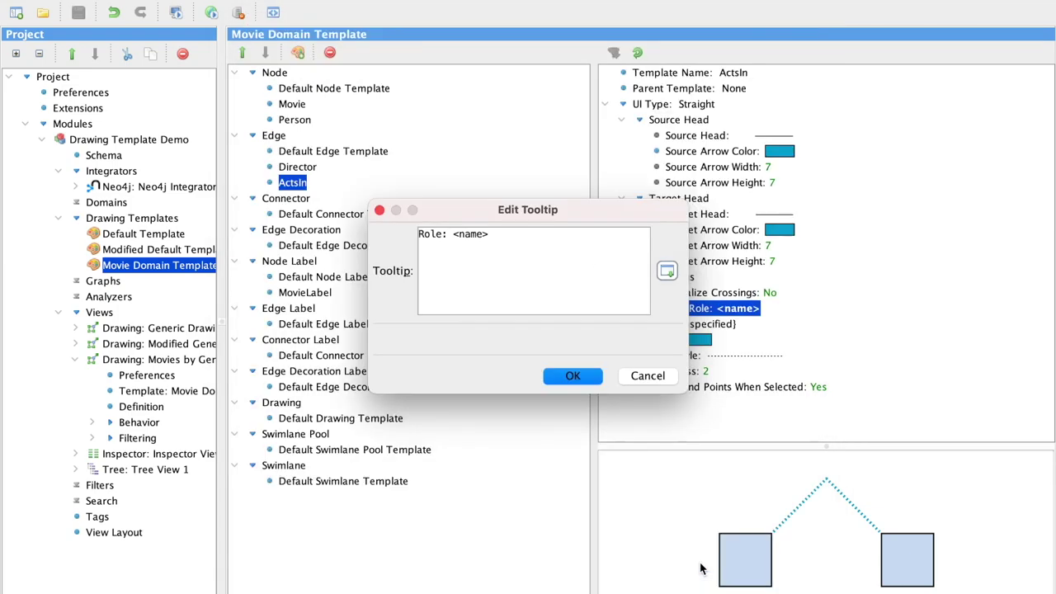
left_click(575, 377)
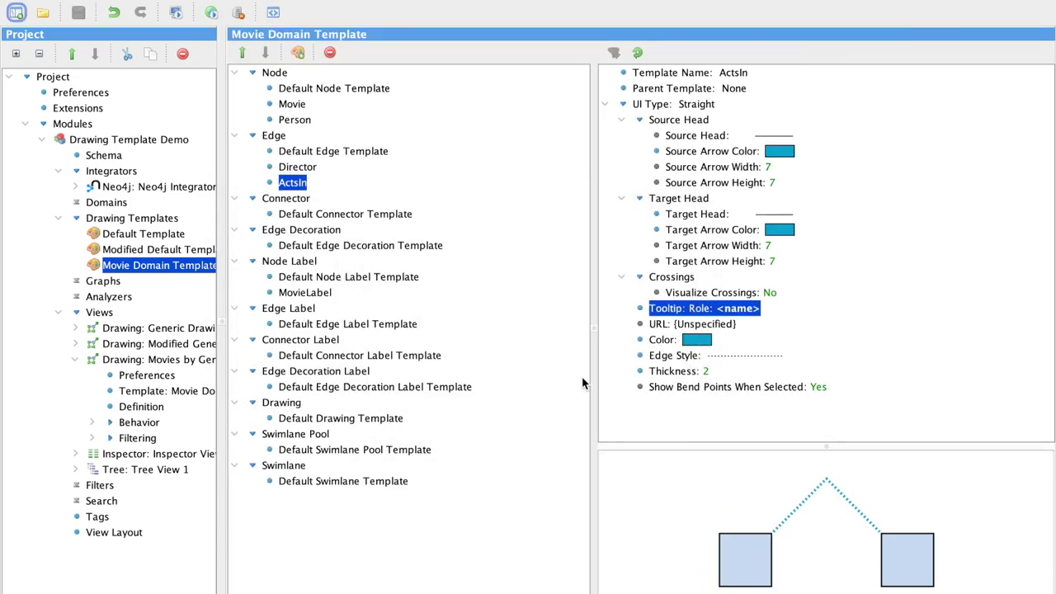
Confirm the Director edge template's tooltip reads Role: Director
left_click(297, 169)
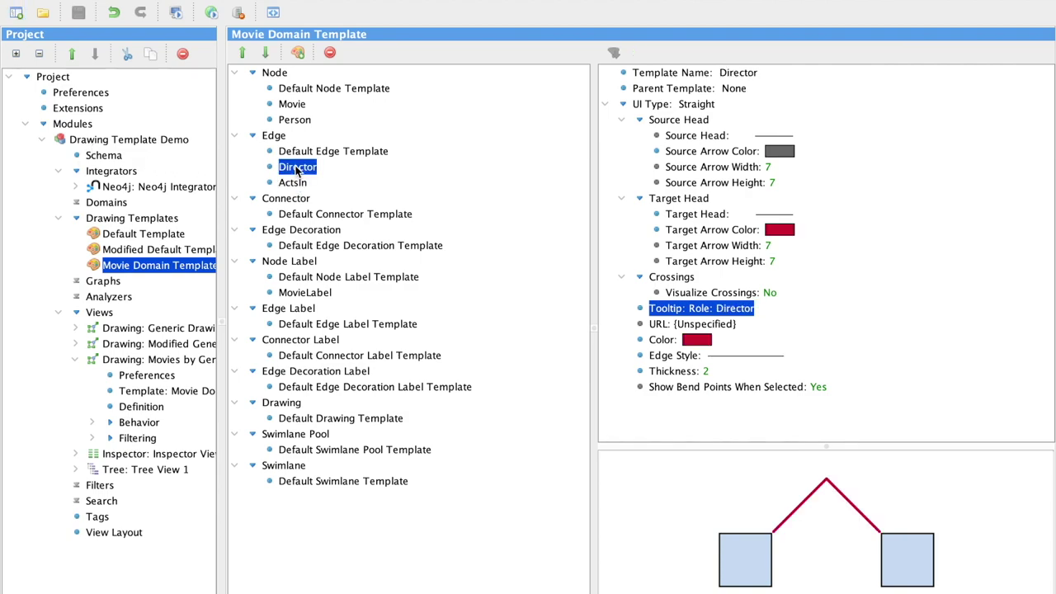
double_click(700, 310)
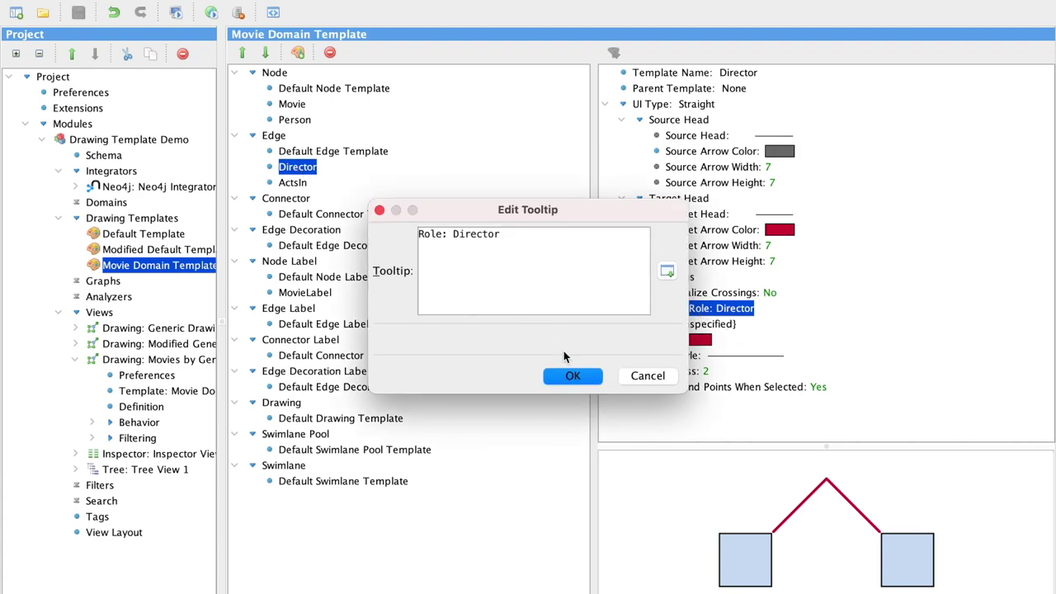
left_click(573, 376)
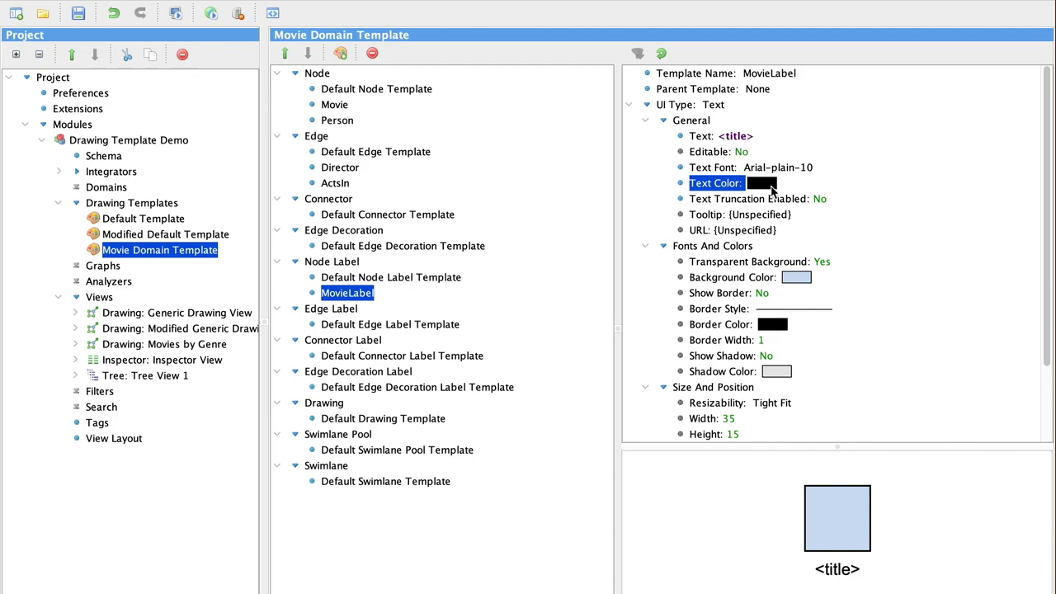
Make MovieLabel's text colour an expression starting with the $mapToColor() function
double_click(719, 189)
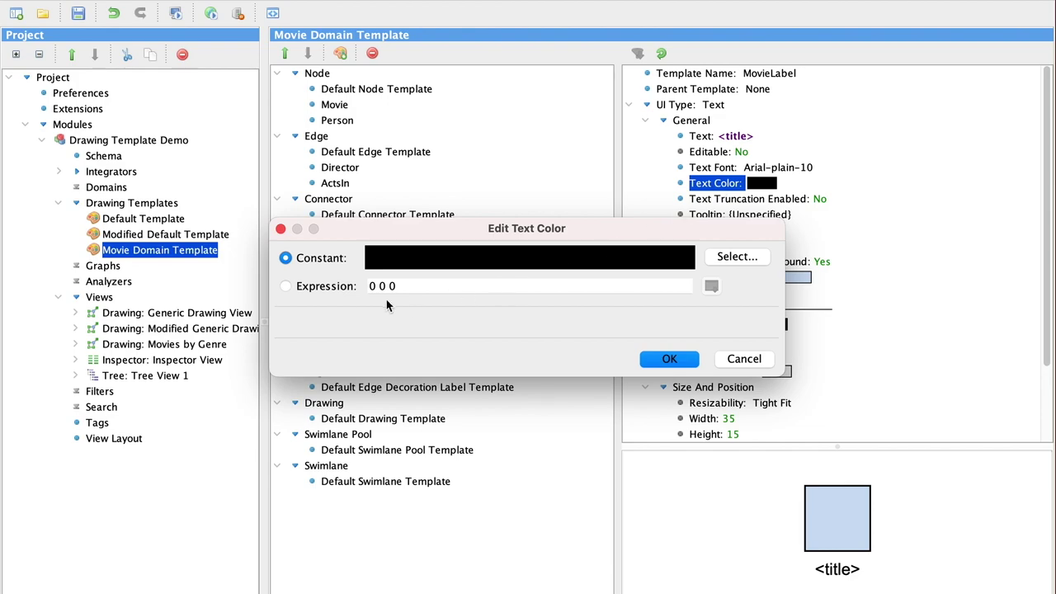
left_click(285, 287)
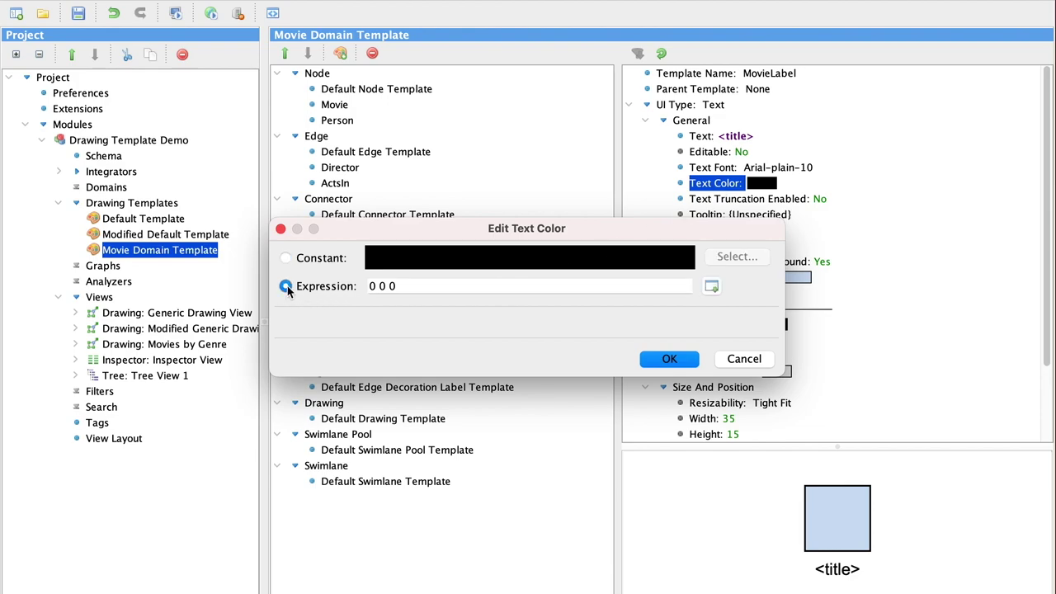
left_click(712, 286)
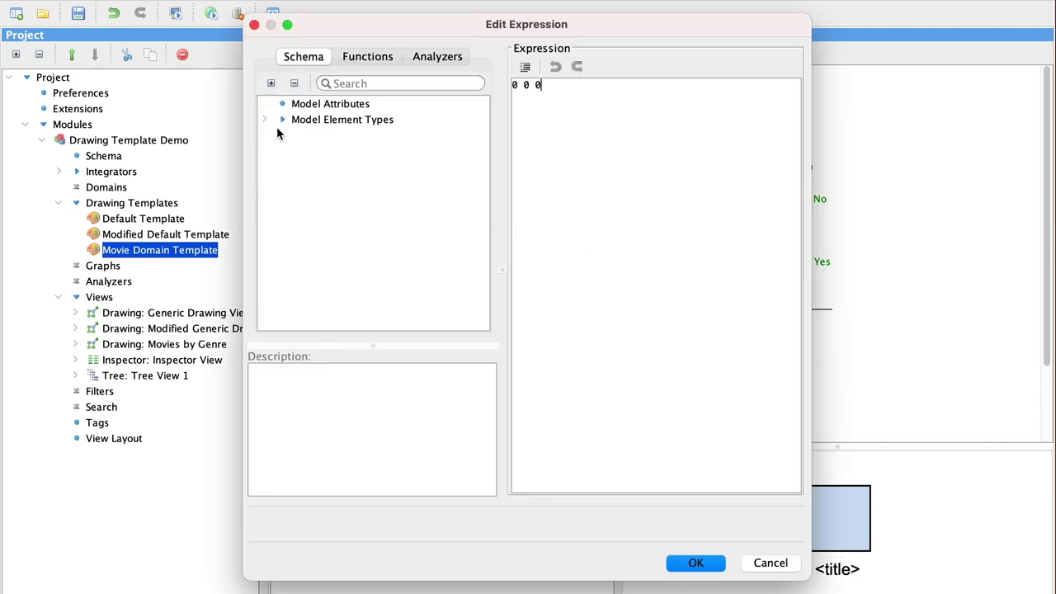
left_click(362, 62)
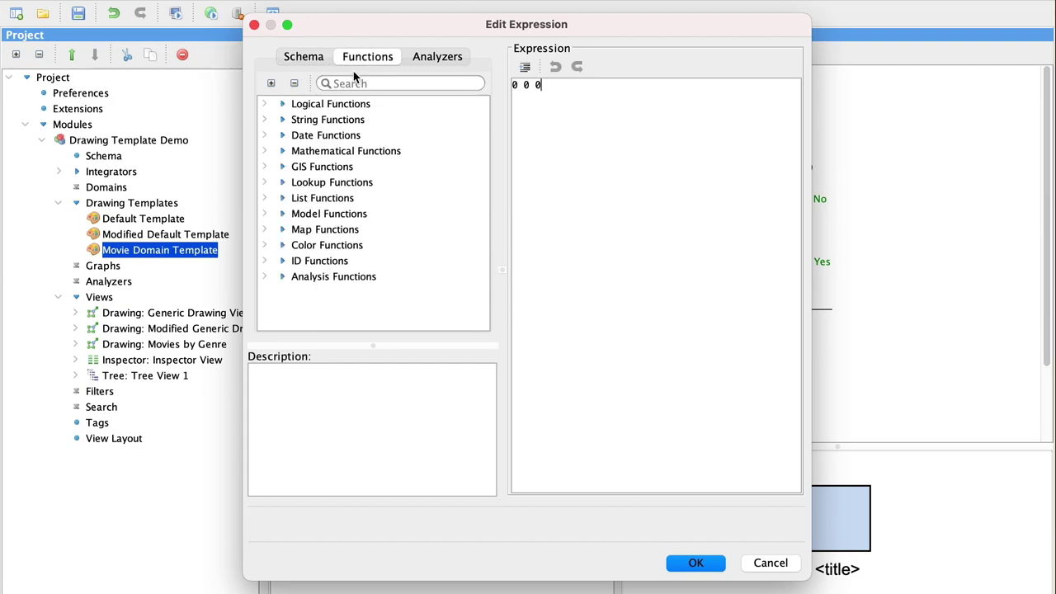
left_click(265, 245)
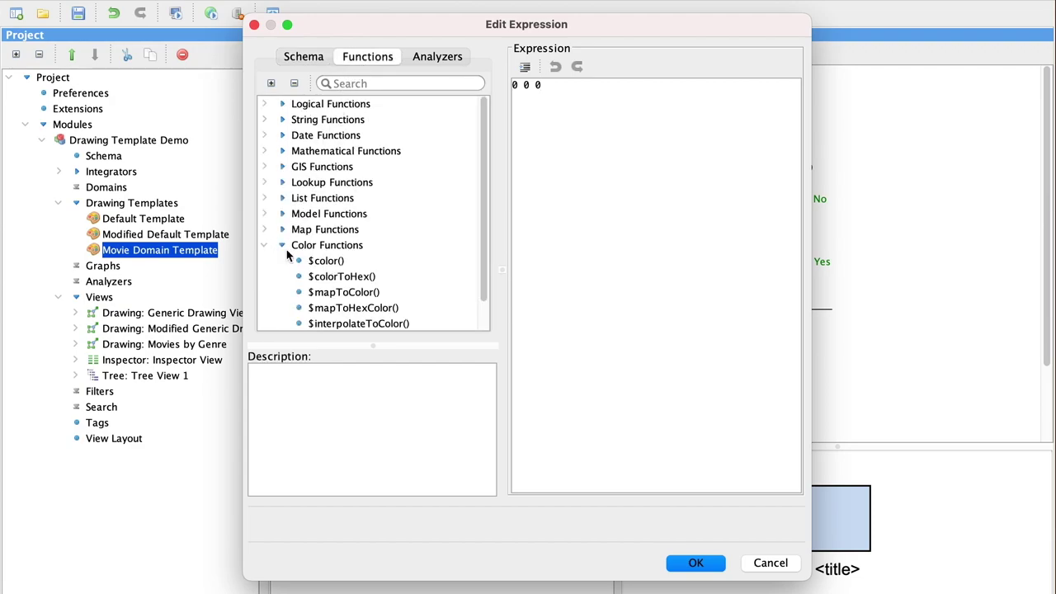
left_click(326, 294)
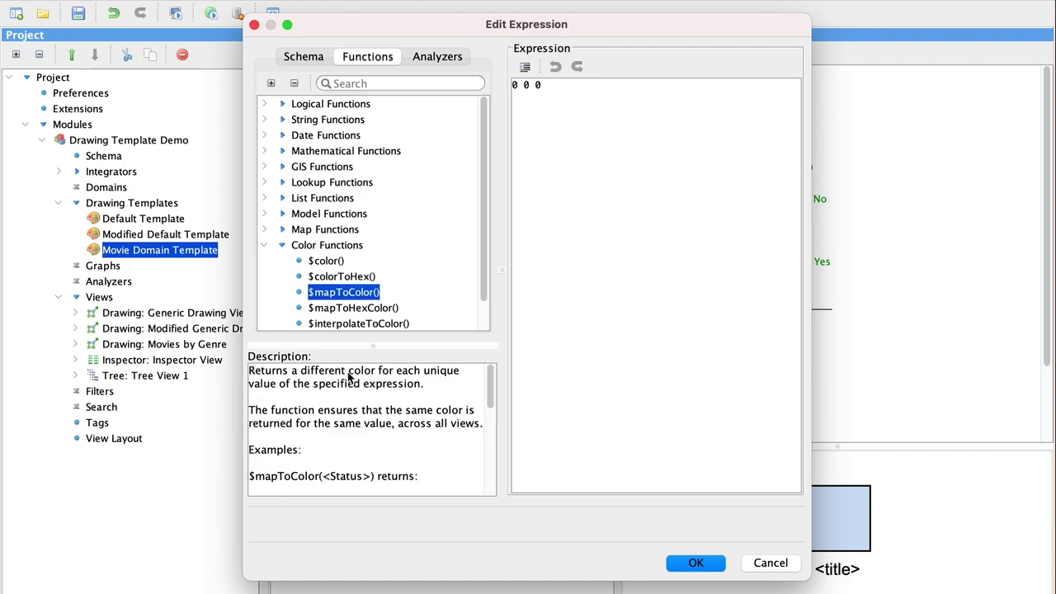
left_click_drag(436, 393, 248, 370)
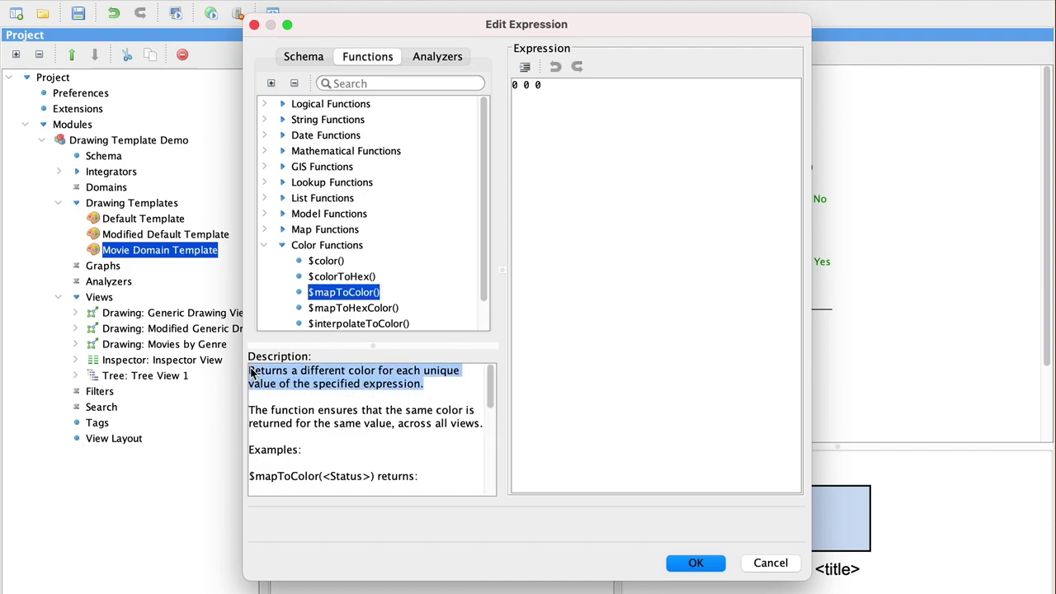
left_click(351, 295)
double_click(351, 296)
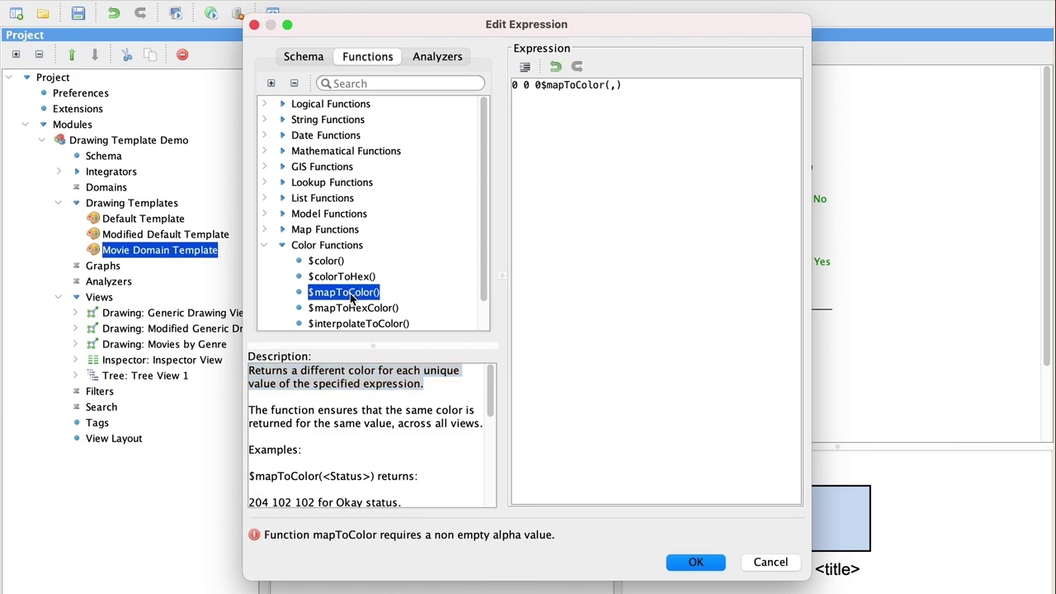
left_click(542, 87)
key("BackSpace")
key("BackSpace")
key("BackSpace")
key("BackSpace")
key("BackSpace")
key("End")
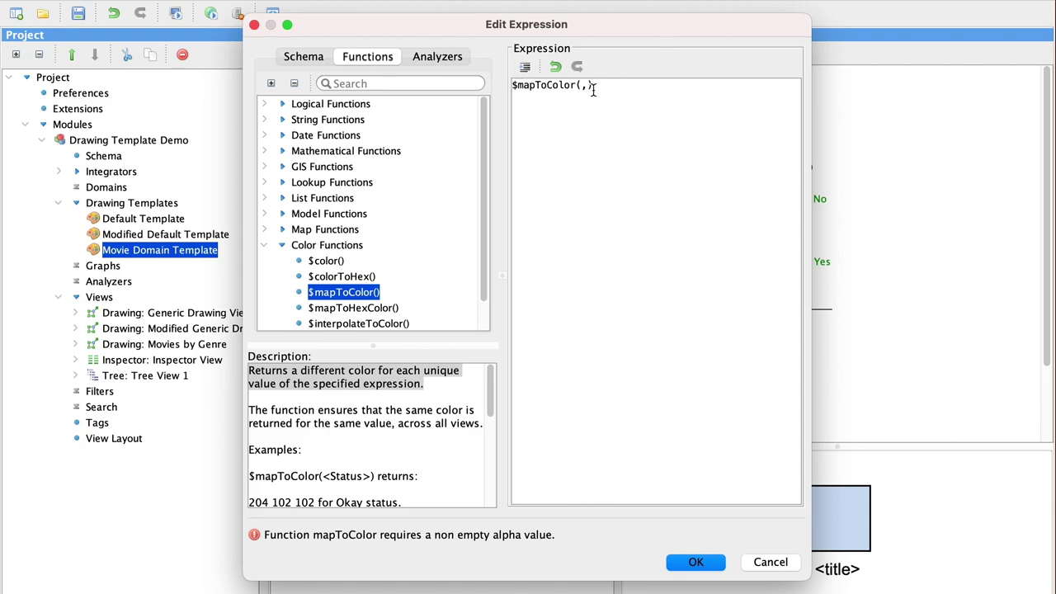
key("Return")
Pass the Movie <genre> attribute into $mapToColor() and apply the text colour
left_click(305, 57)
left_click(266, 120)
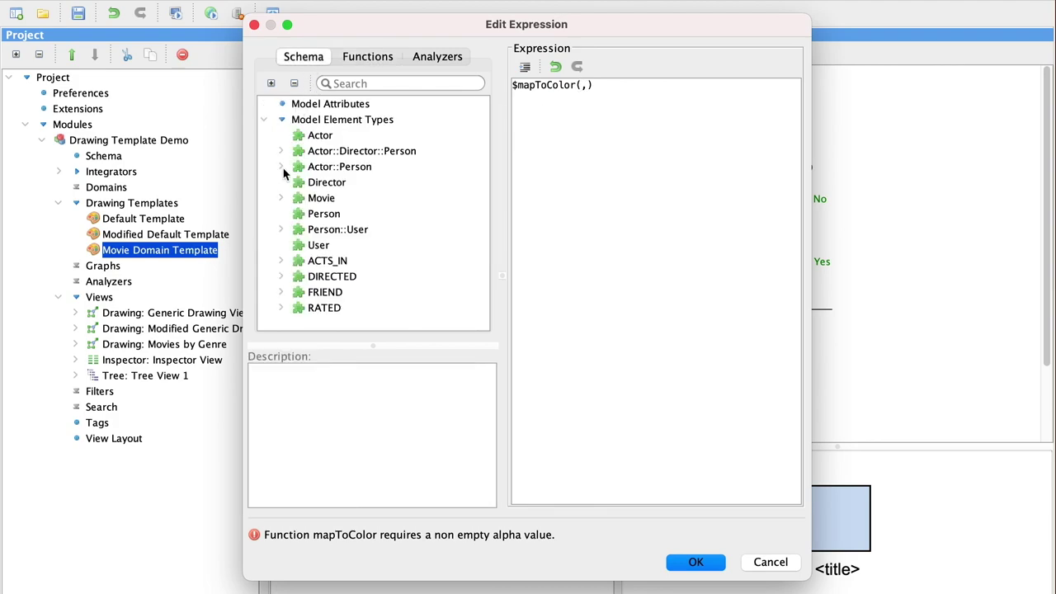
left_click(281, 199)
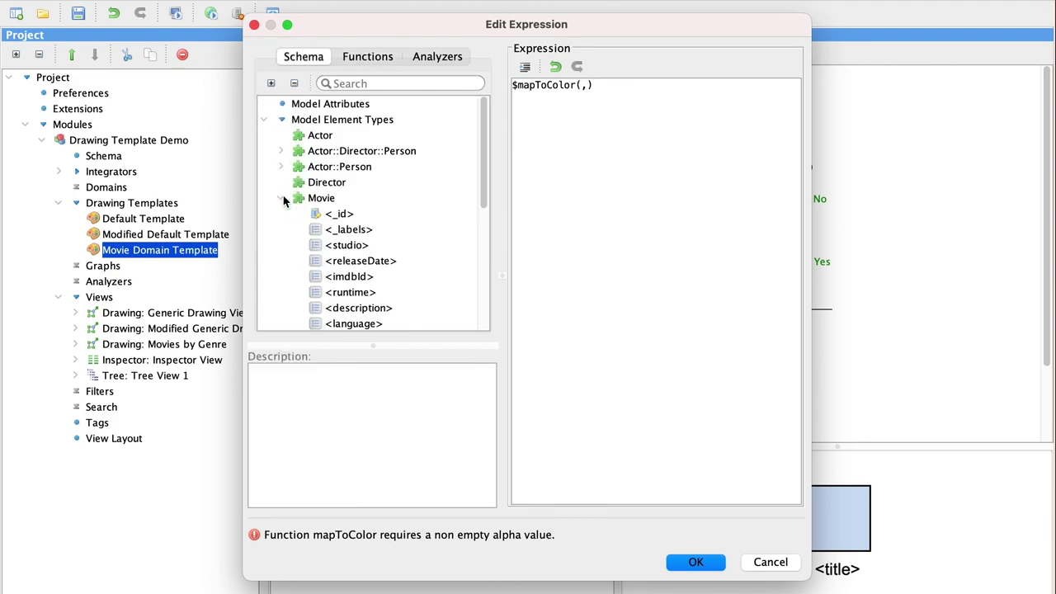
scroll(333, 304, "down", 5)
left_click(336, 295)
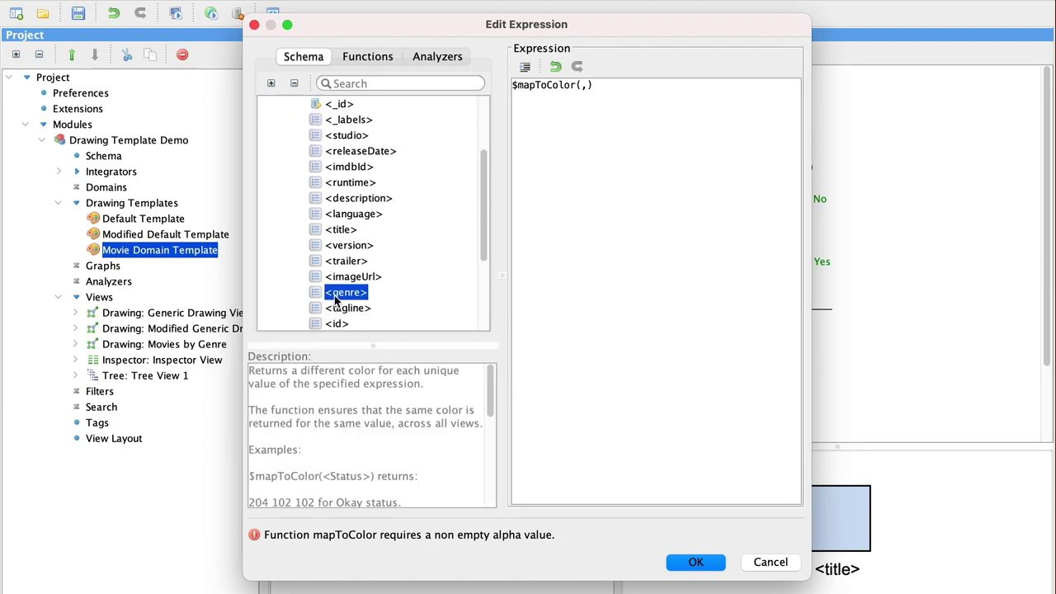
double_click(336, 298)
key("Delete")
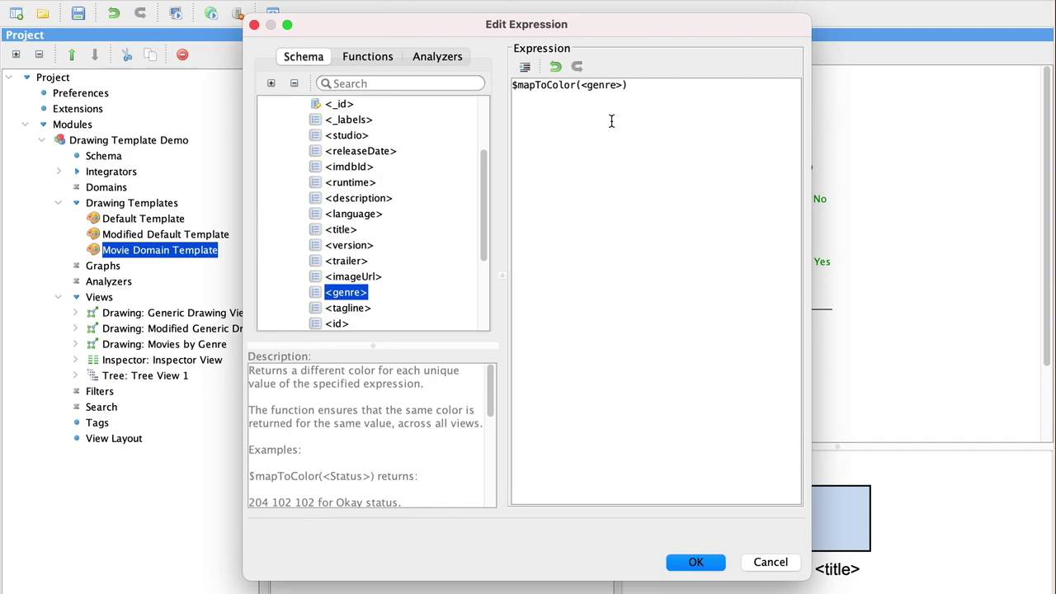
left_click(693, 562)
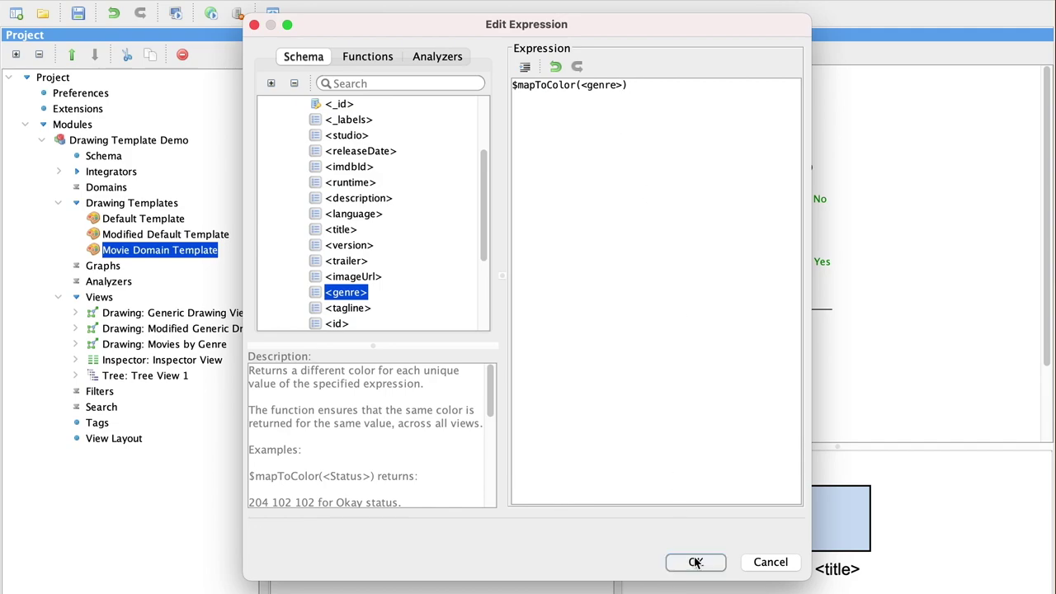
left_click(669, 359)
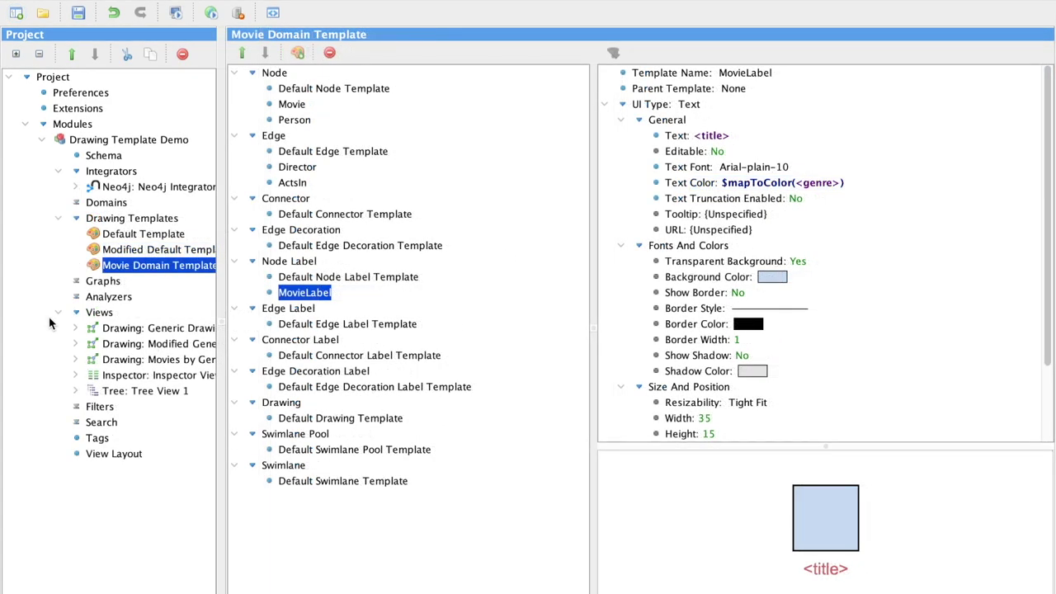
Check Movies by Genre uses the Movie Domain Template and inspect the Movie rule's label layout action
left_click(139, 360)
left_click(75, 359)
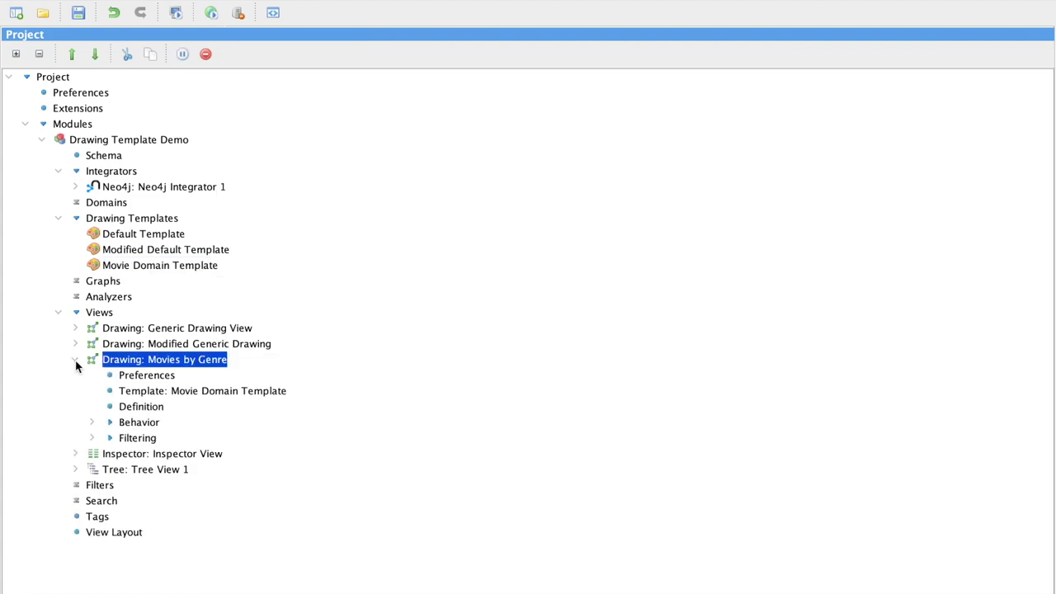
left_click(198, 393)
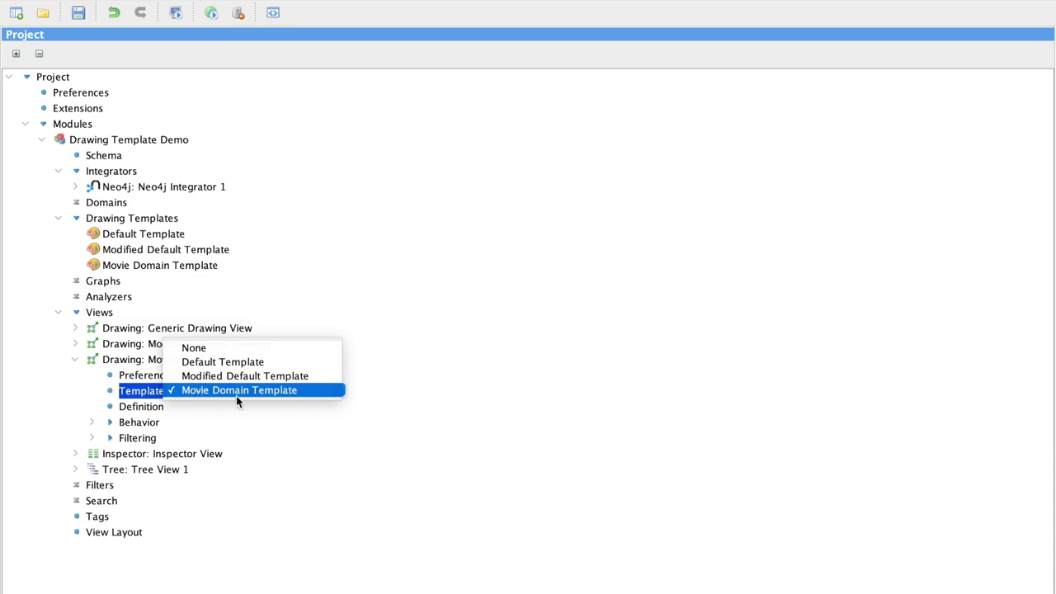
left_click(137, 409)
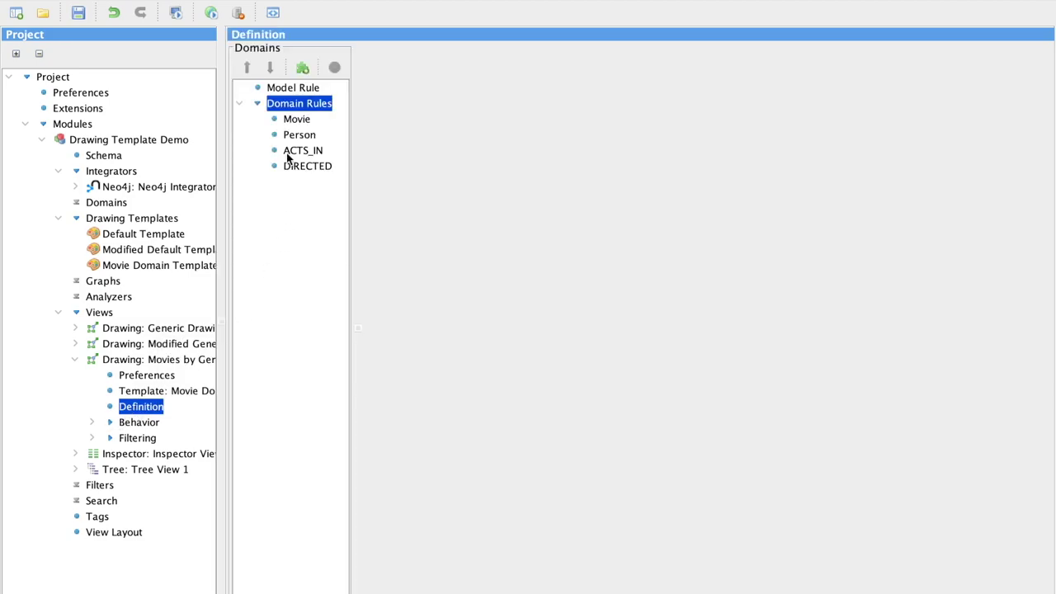
left_click(297, 119)
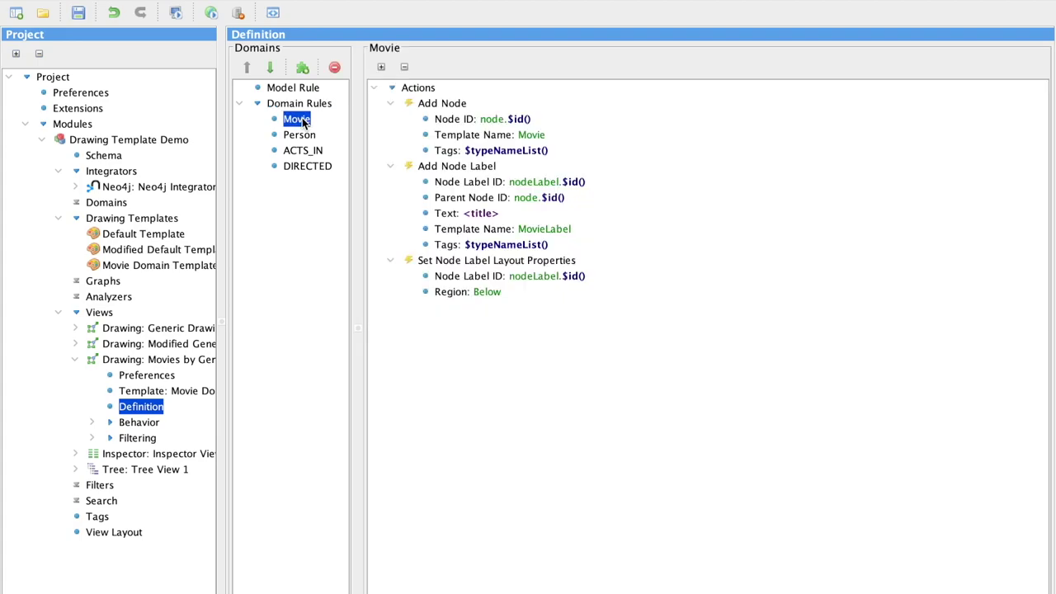
double_click(486, 262)
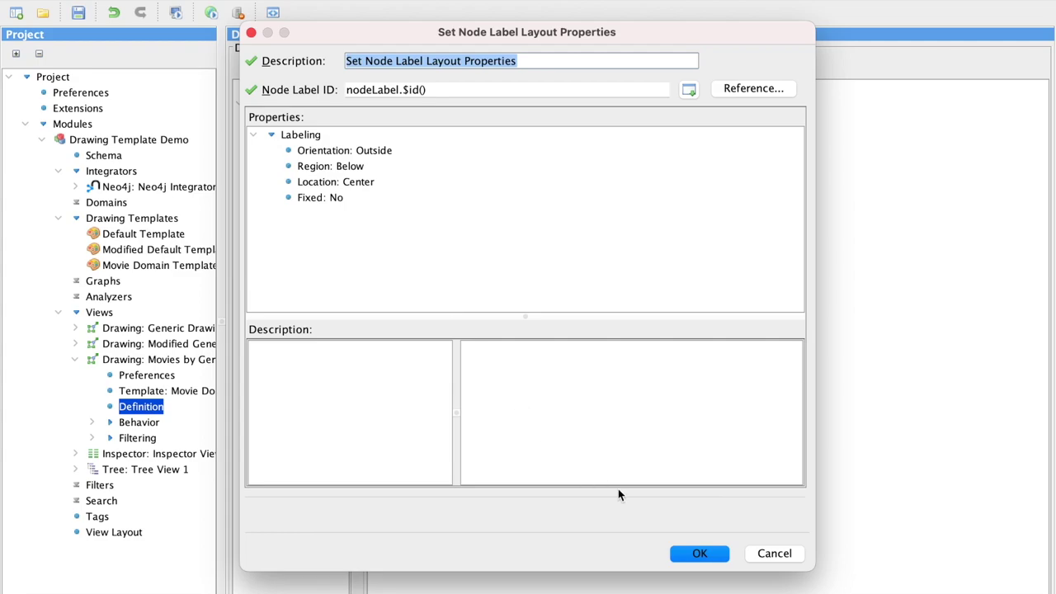
Close the label layout properties and expand the Person, ACTS_IN and DIRECTED rule actions
left_click(718, 559)
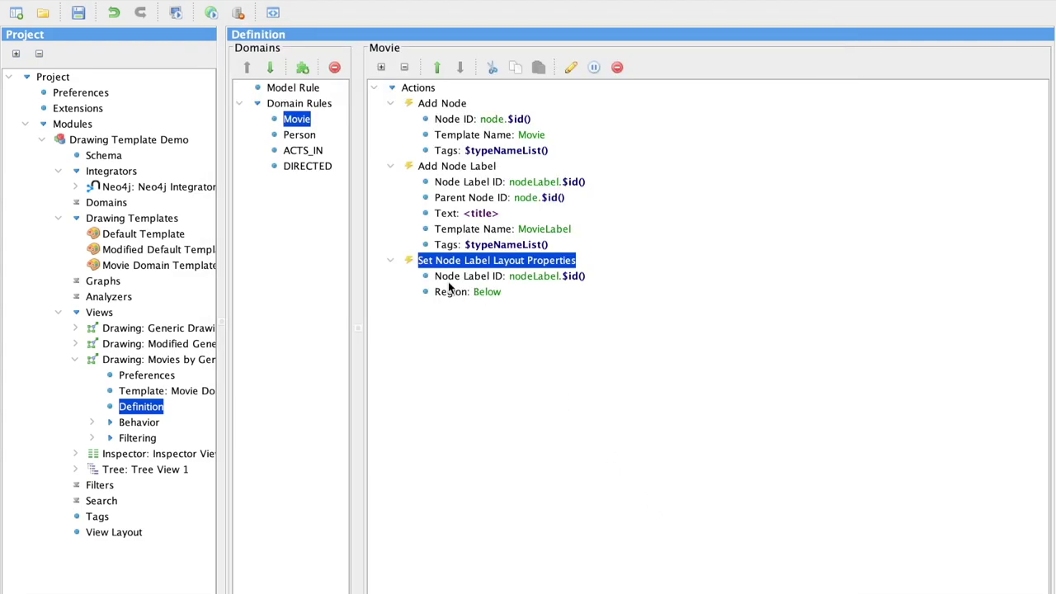
left_click(293, 136)
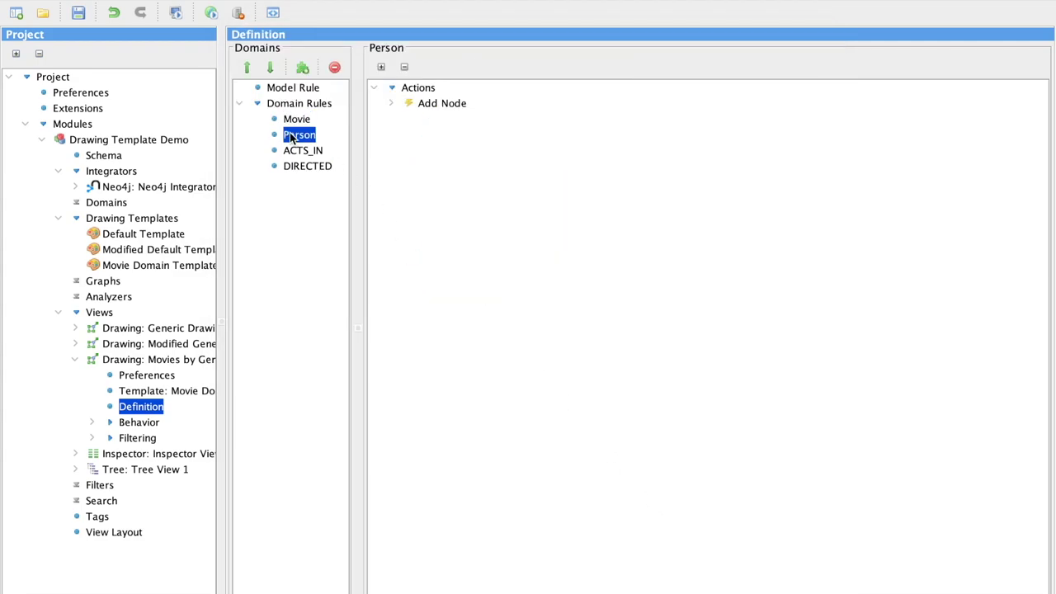
left_click(392, 102)
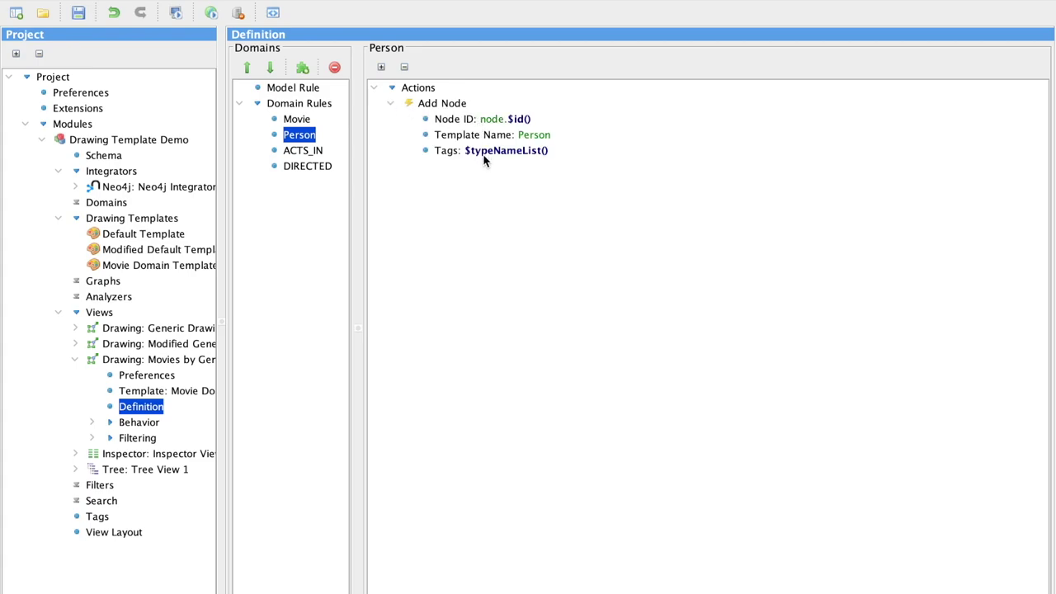
left_click(302, 152)
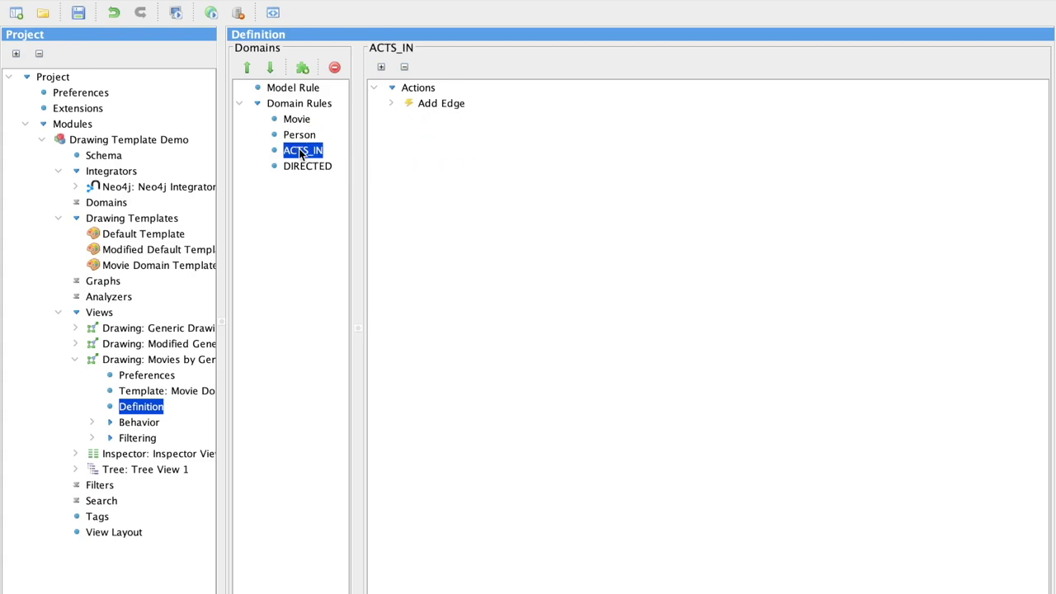
left_click(392, 104)
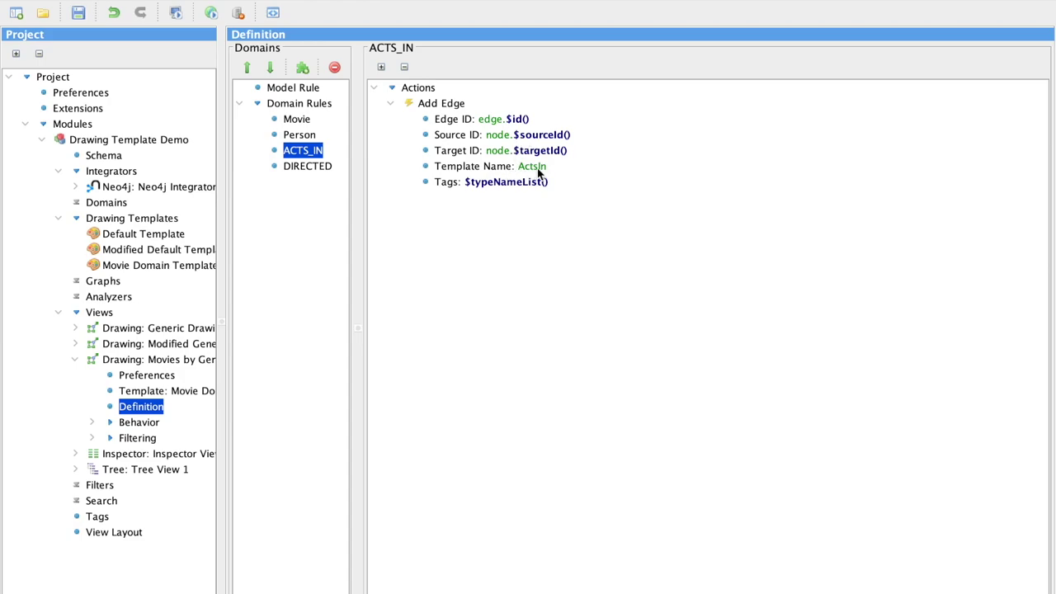
left_click(315, 167)
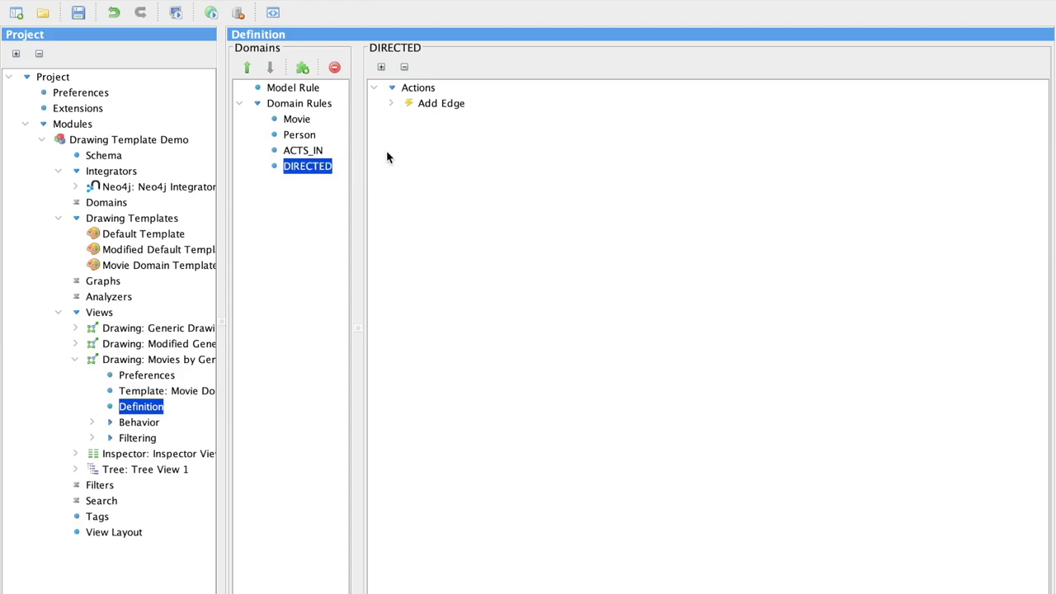
left_click(389, 102)
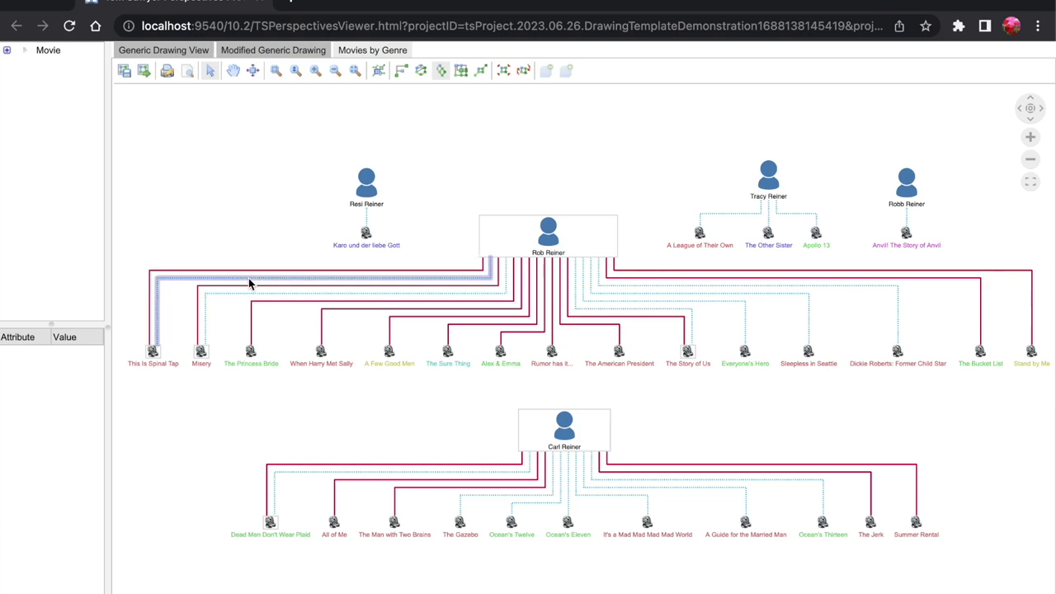
mouse_move(250, 284)
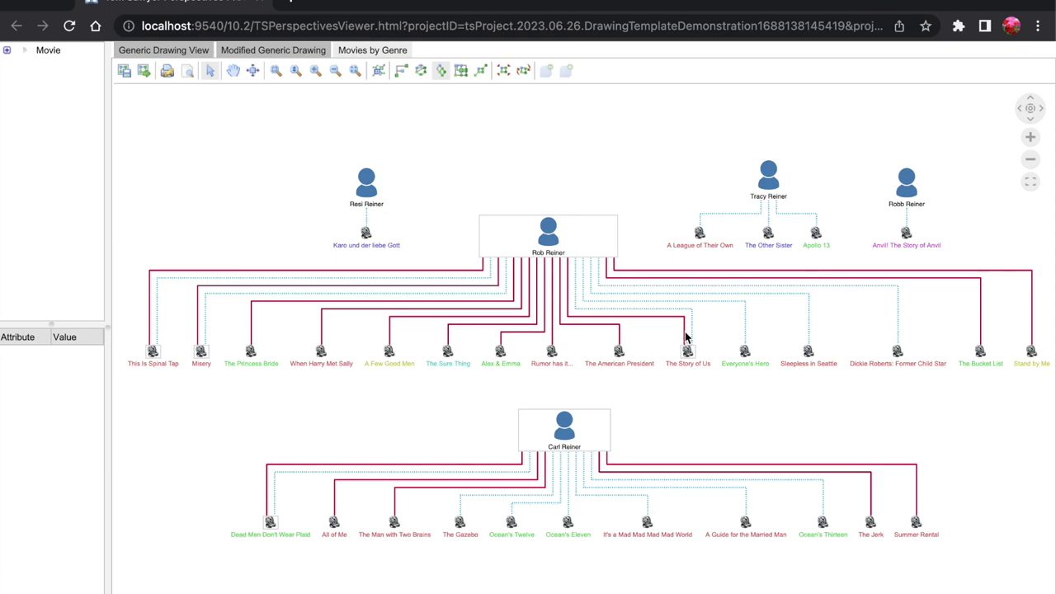
mouse_move(685, 337)
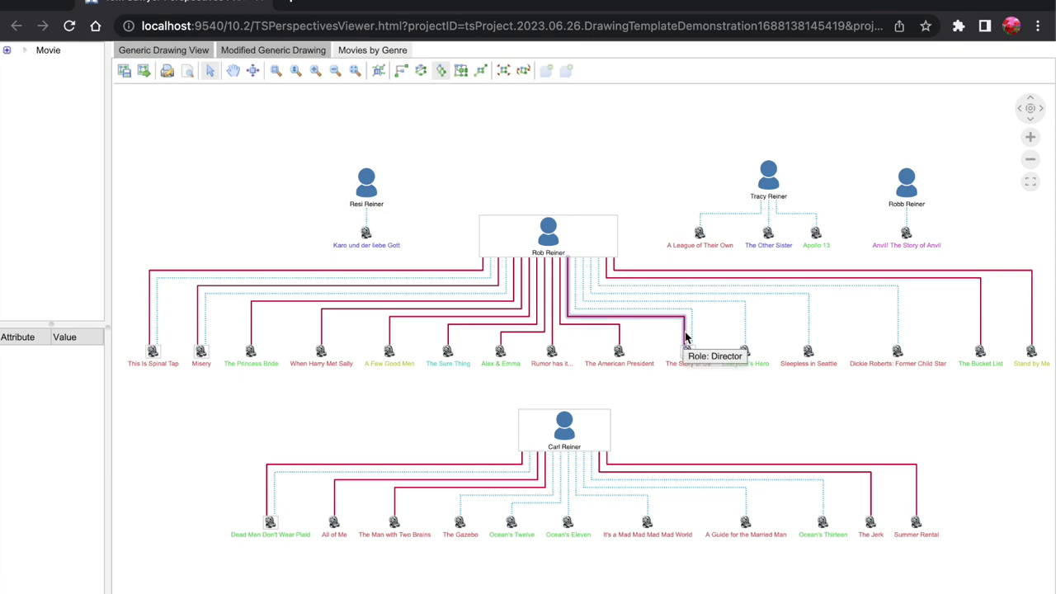
left_click(691, 336)
mouse_move(693, 337)
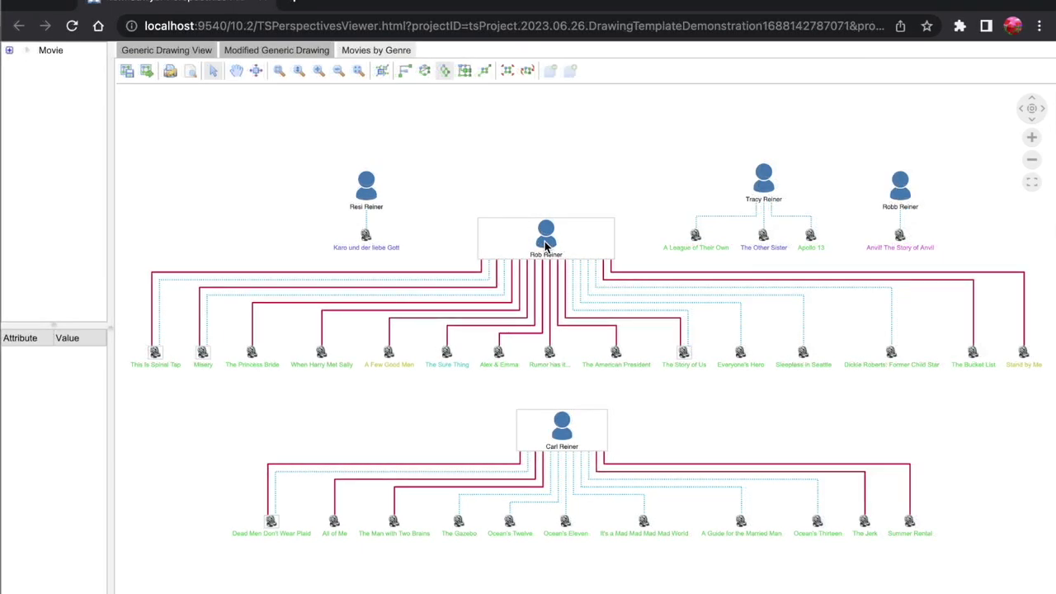
left_click(545, 245)
mouse_move(545, 245)
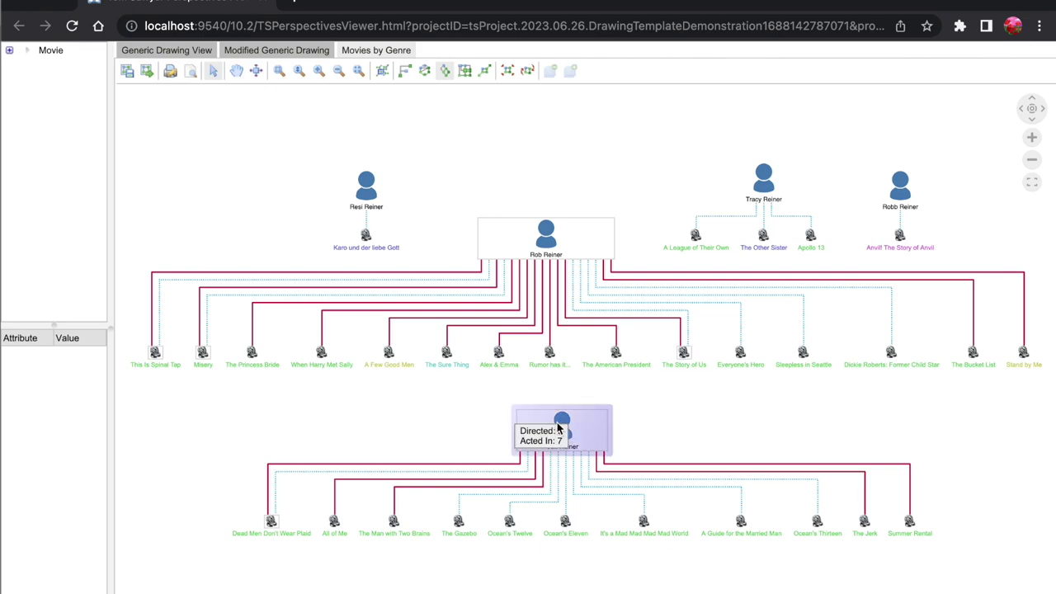
mouse_move(363, 193)
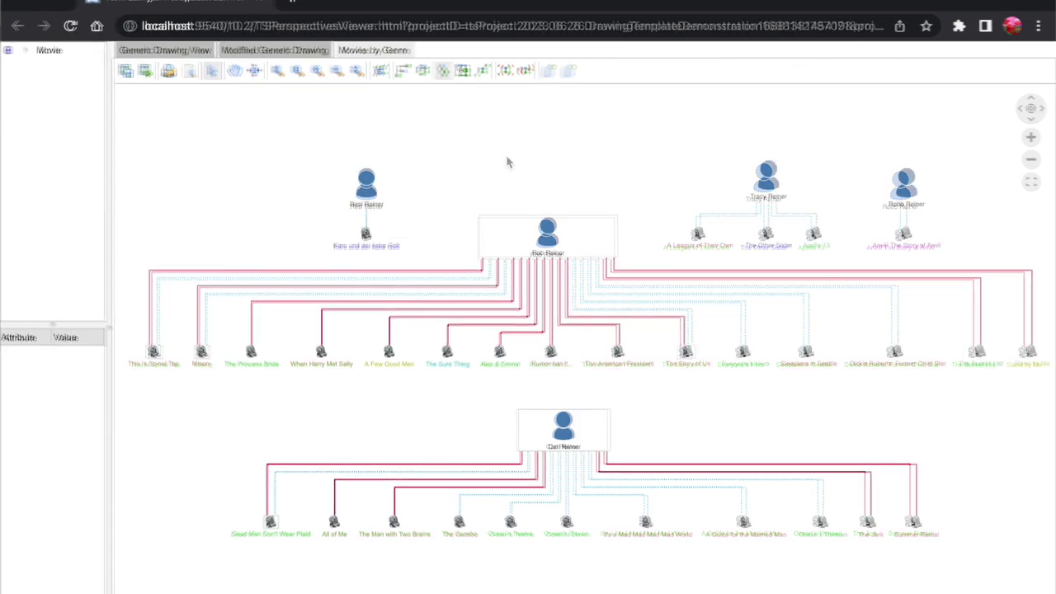
Apply the orthogonal layout, then the hierarchical layout, to the Movies by Genre graph
left_click(461, 71)
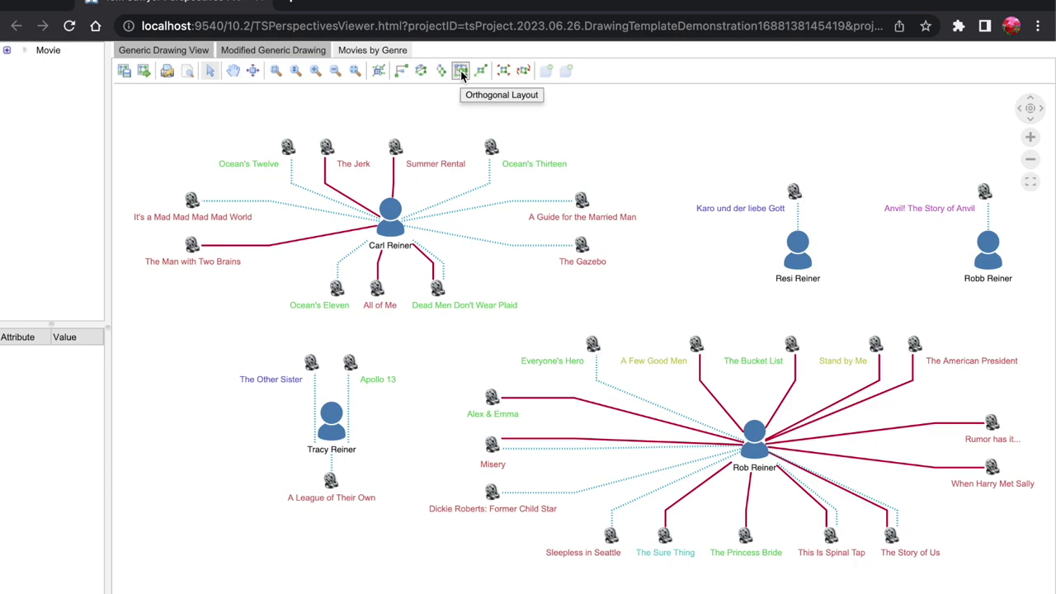
left_click(403, 72)
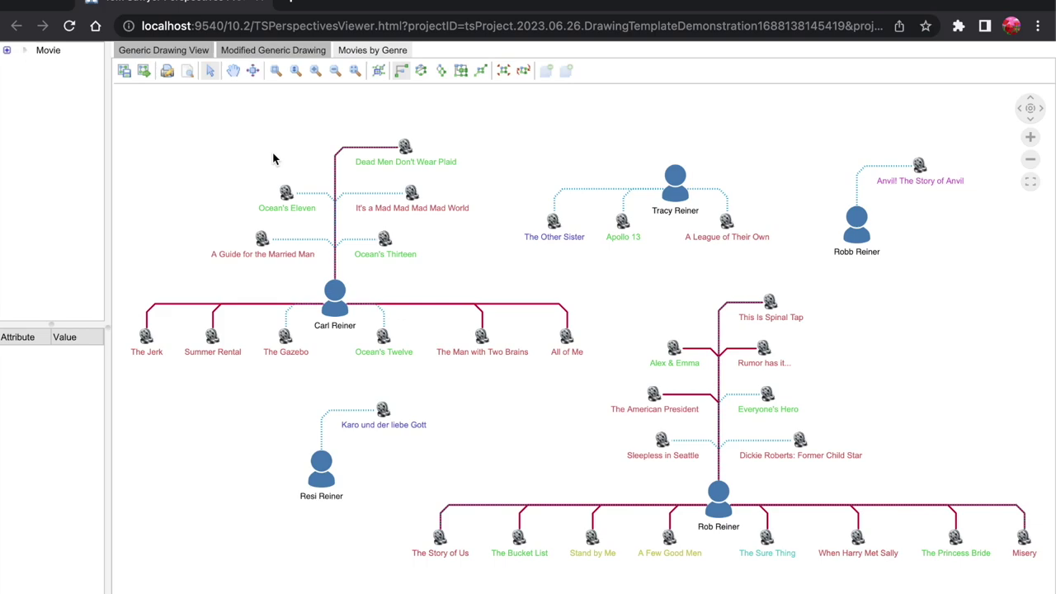
Highlight the Comedy genre's movies and show the details of All of Me
left_click(432, 208)
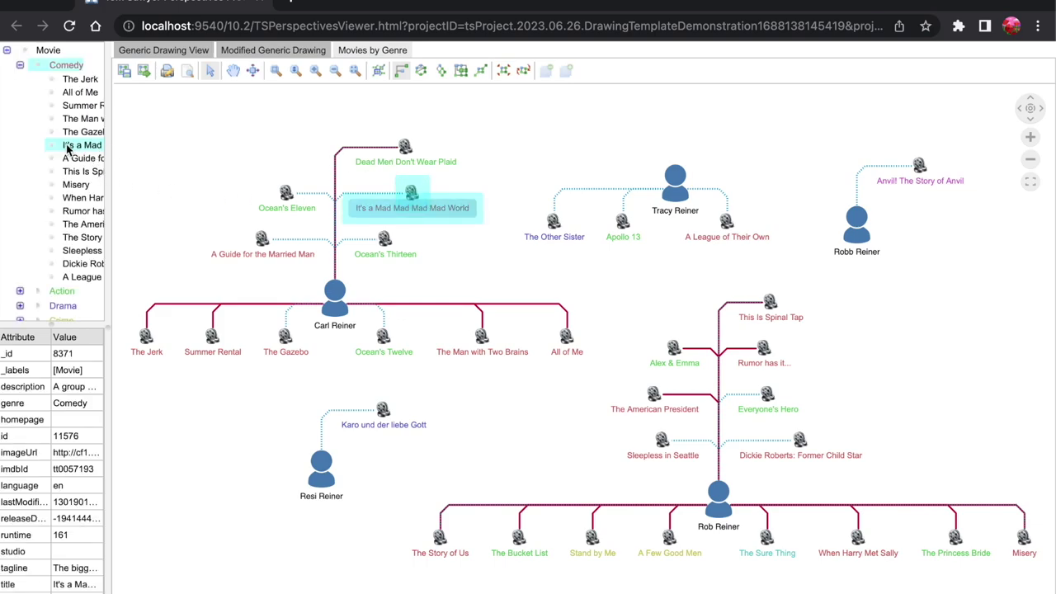
left_click(20, 66)
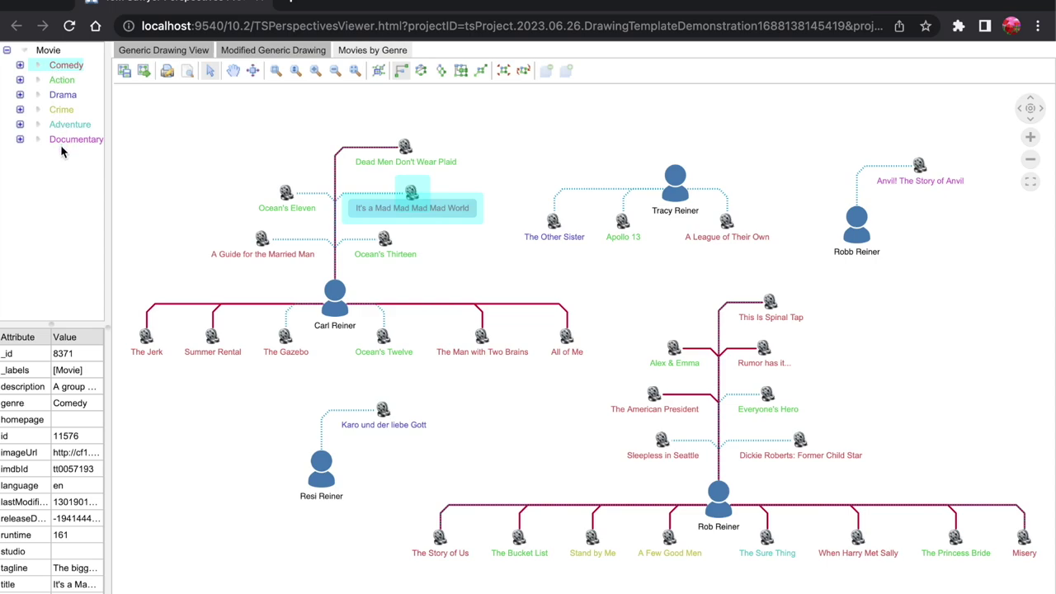
left_click(66, 66)
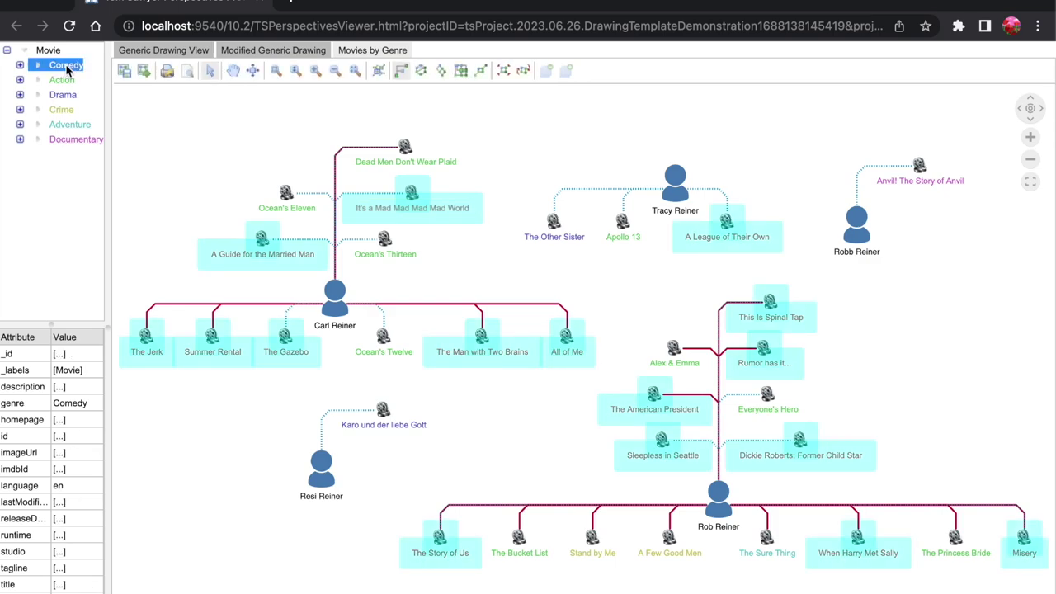
left_click(20, 65)
left_click(71, 93)
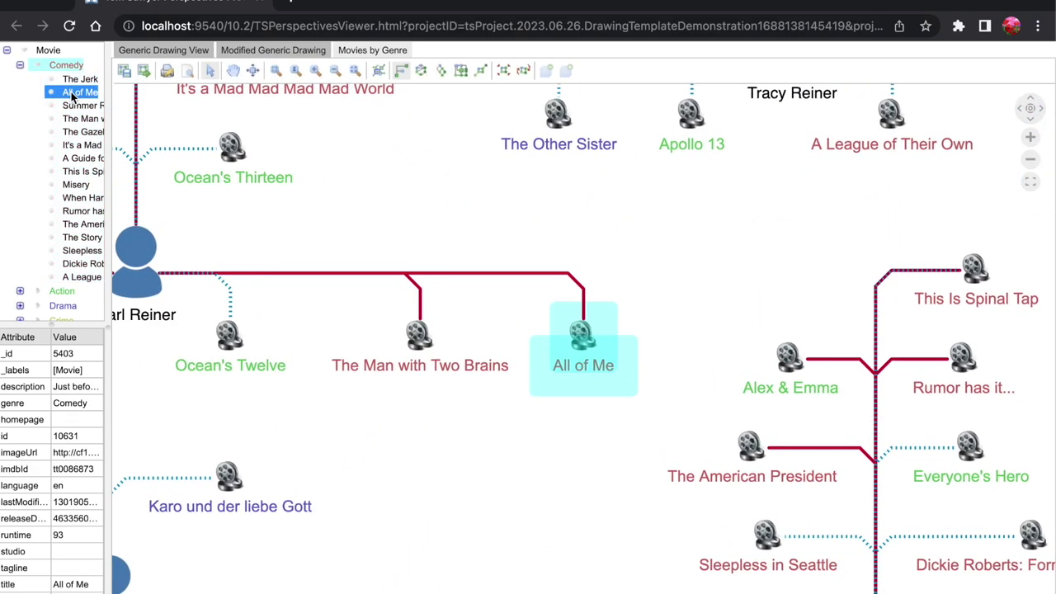
Compare All of Me in the Modified Generic and Generic Drawing views, then fit the whole Movies by Genre graph with nothing selected
left_click(275, 51)
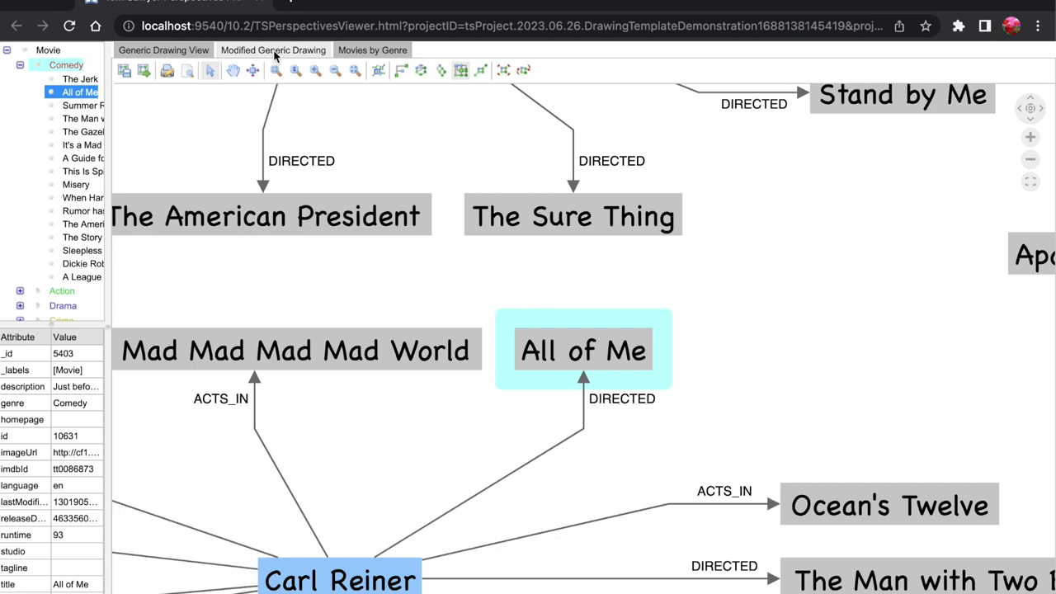
left_click(184, 54)
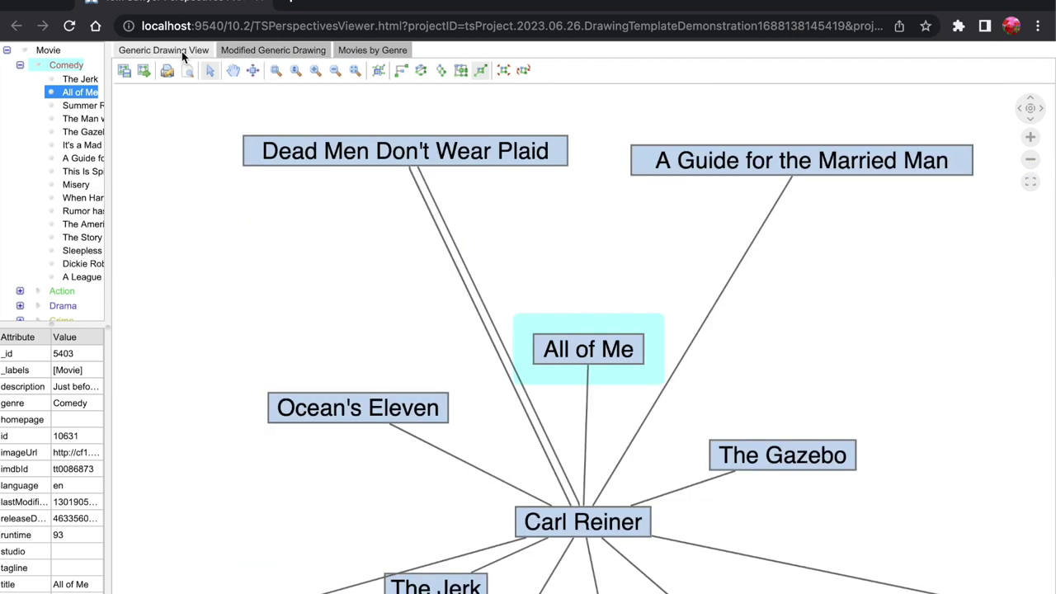
left_click(374, 52)
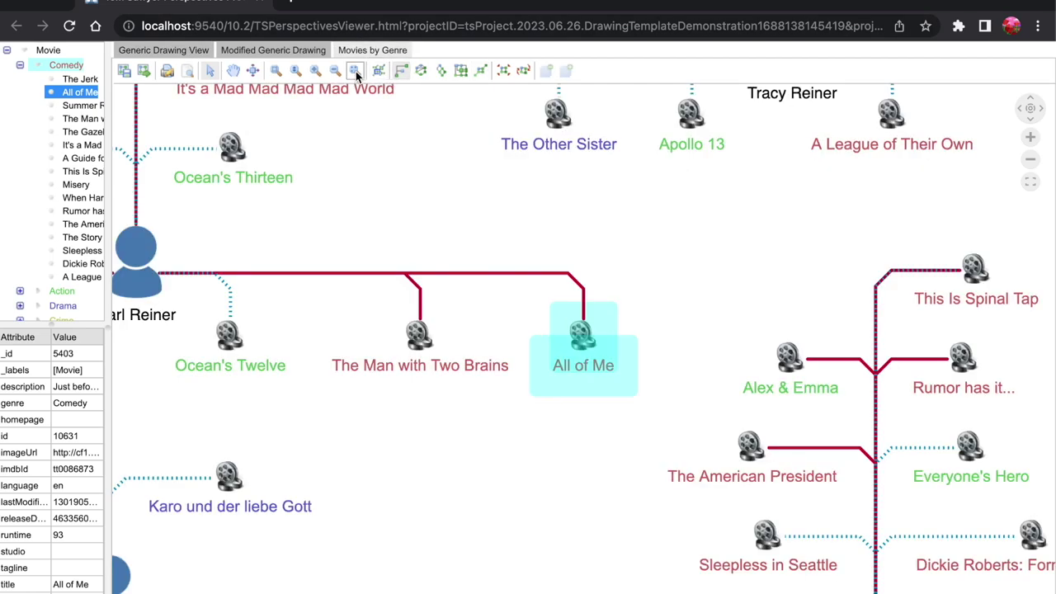
left_click(355, 71)
left_click(493, 120)
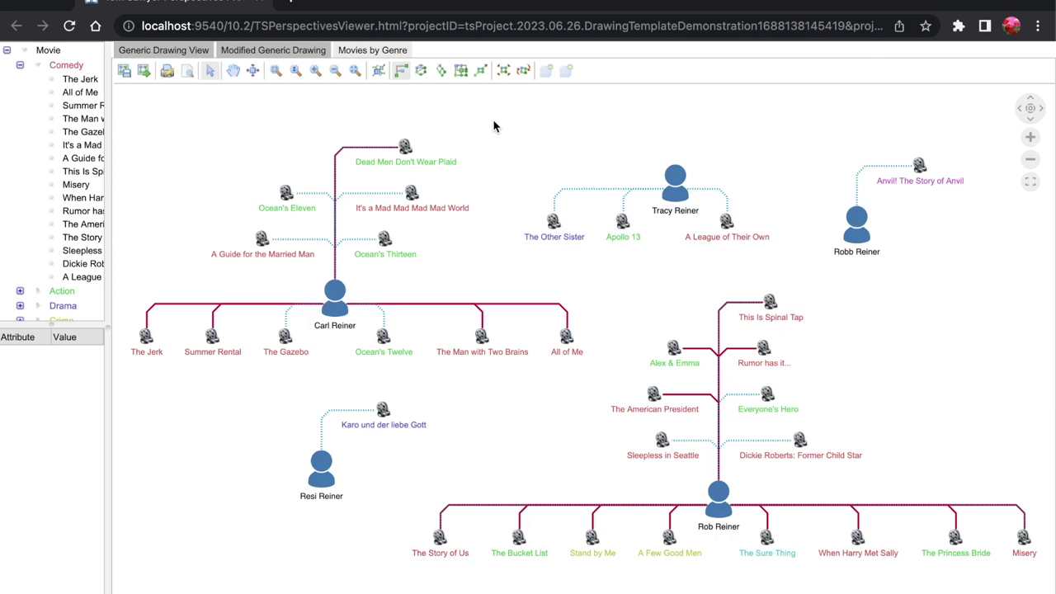